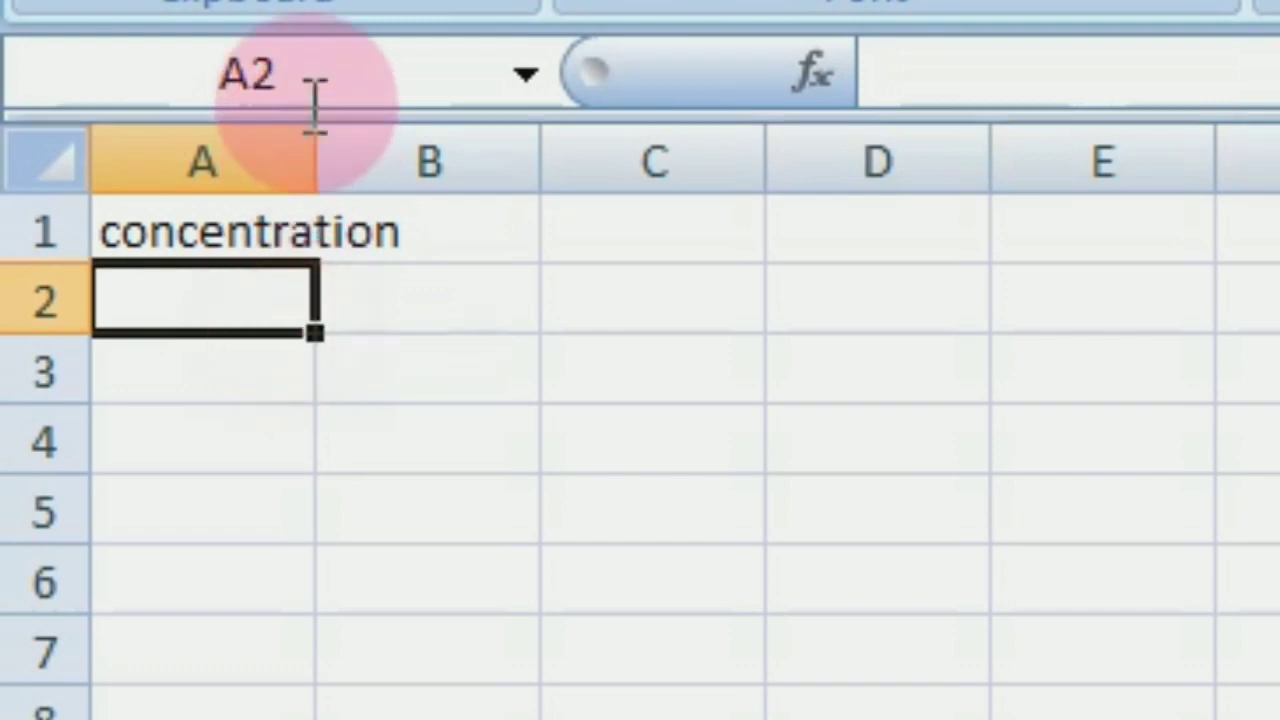
Widen column A so the "concentration" heading fits inside its cell
{"action": "left_click_drag", "start_coordinate": [200, 120], "coordinate": [356, 137]}
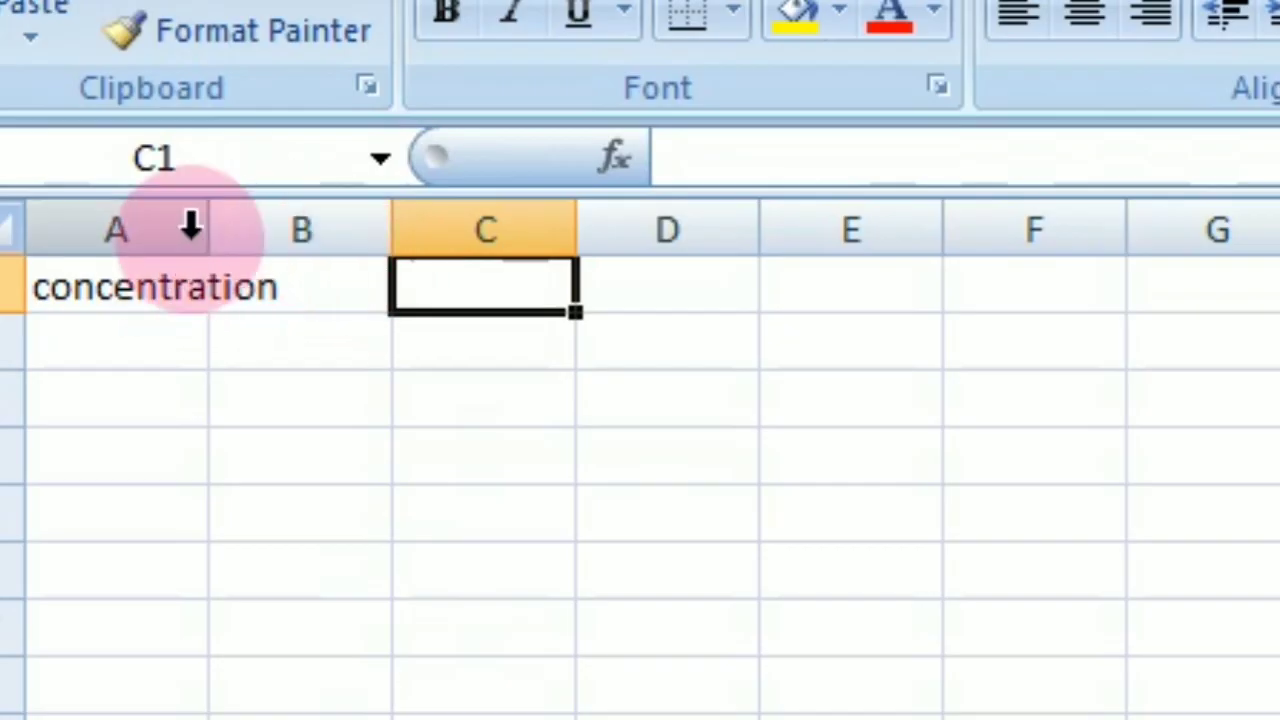
{"action": "left_click_drag", "start_coordinate": [209, 237], "coordinate": [275, 248]}
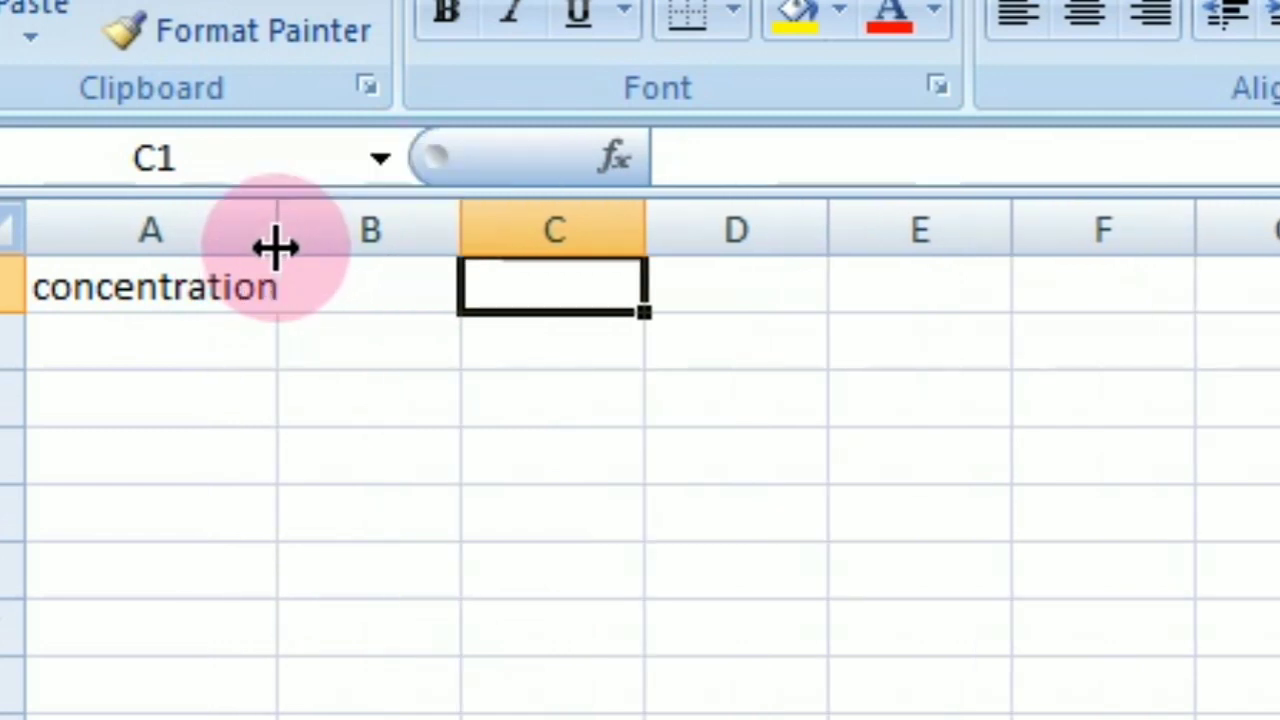
Enter the heading "absorbance" in cell B1 and widen column B to fit it
{"action": "left_click", "coordinate": [380, 300]}
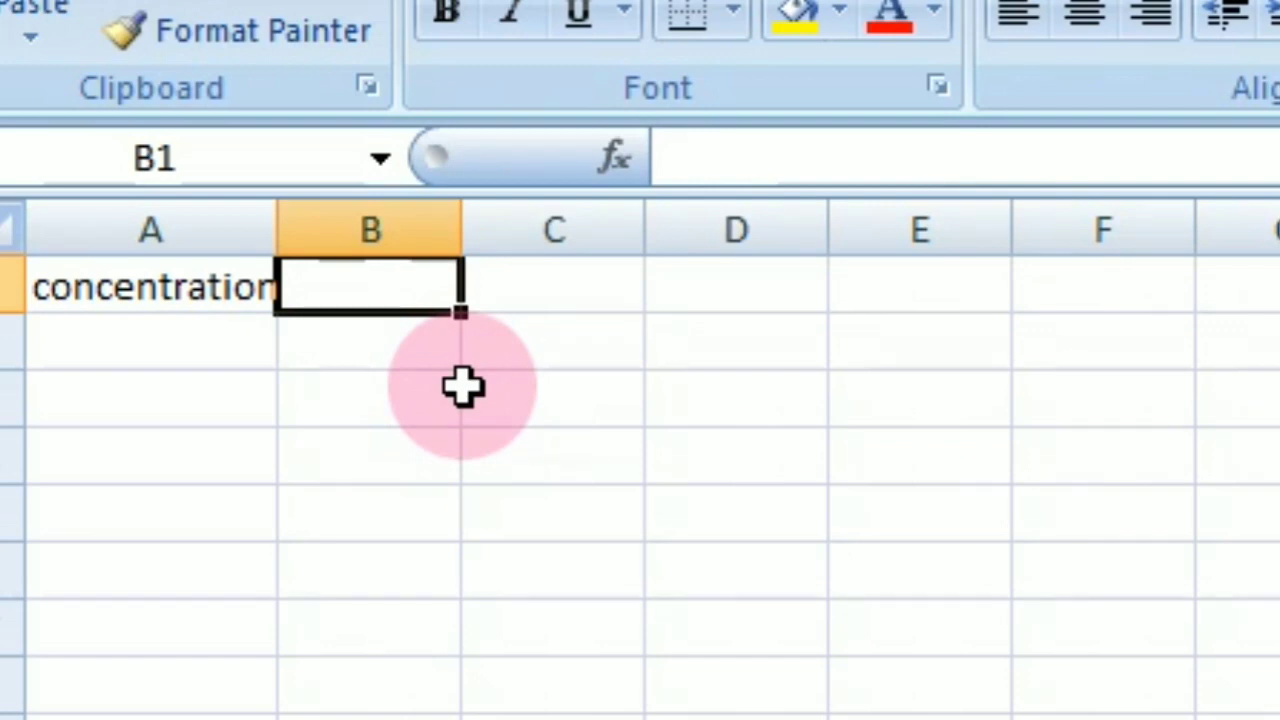
{"action": "type", "text": "a"}
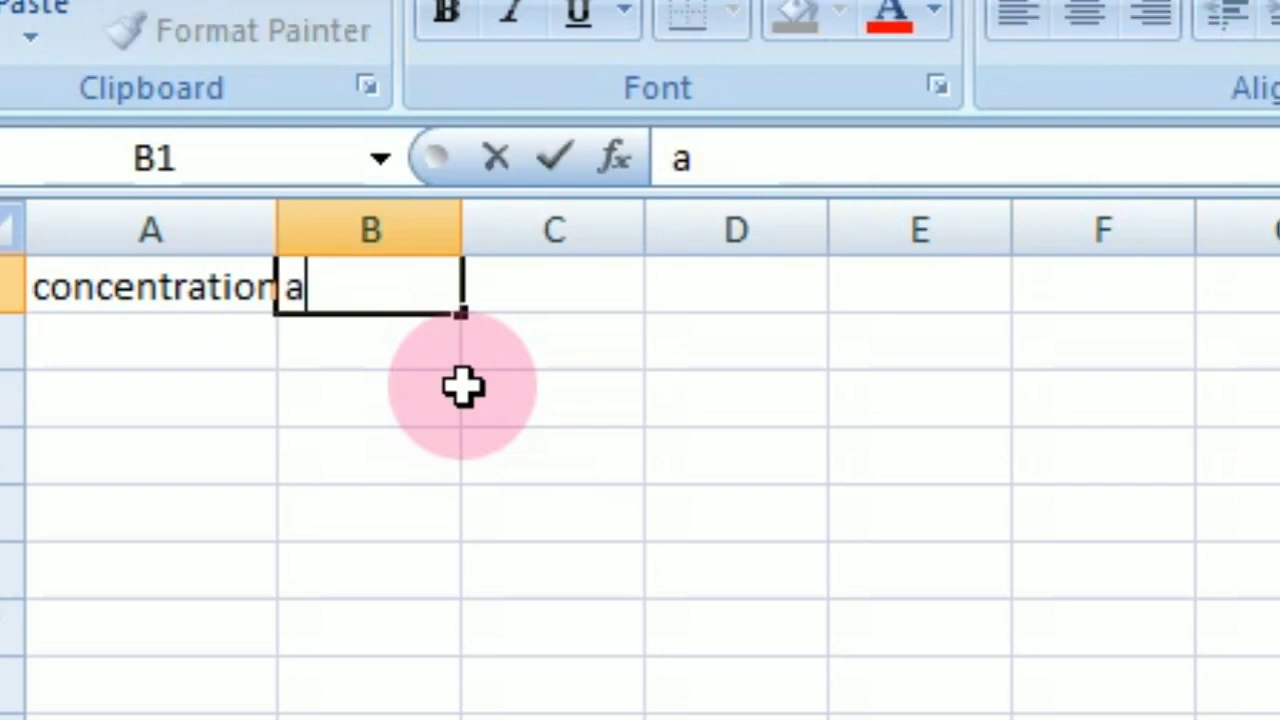
{"action": "type", "text": "bso"}
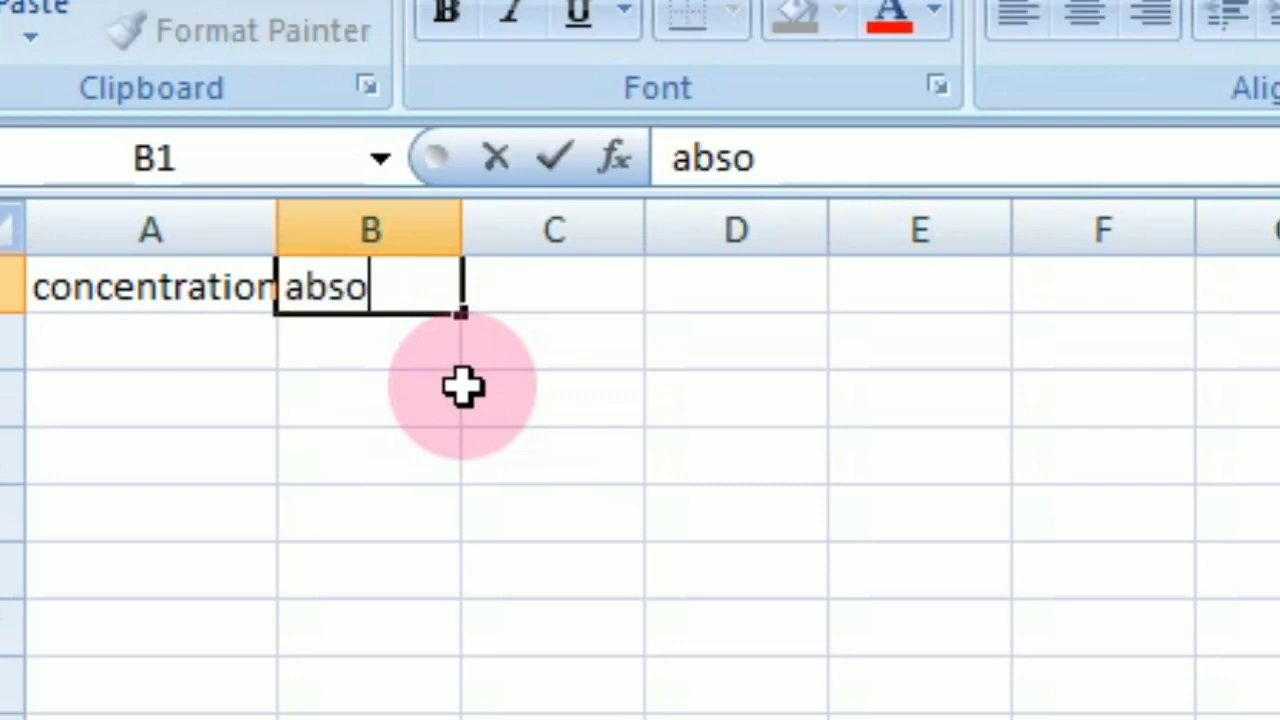
{"action": "type", "text": "rba"}
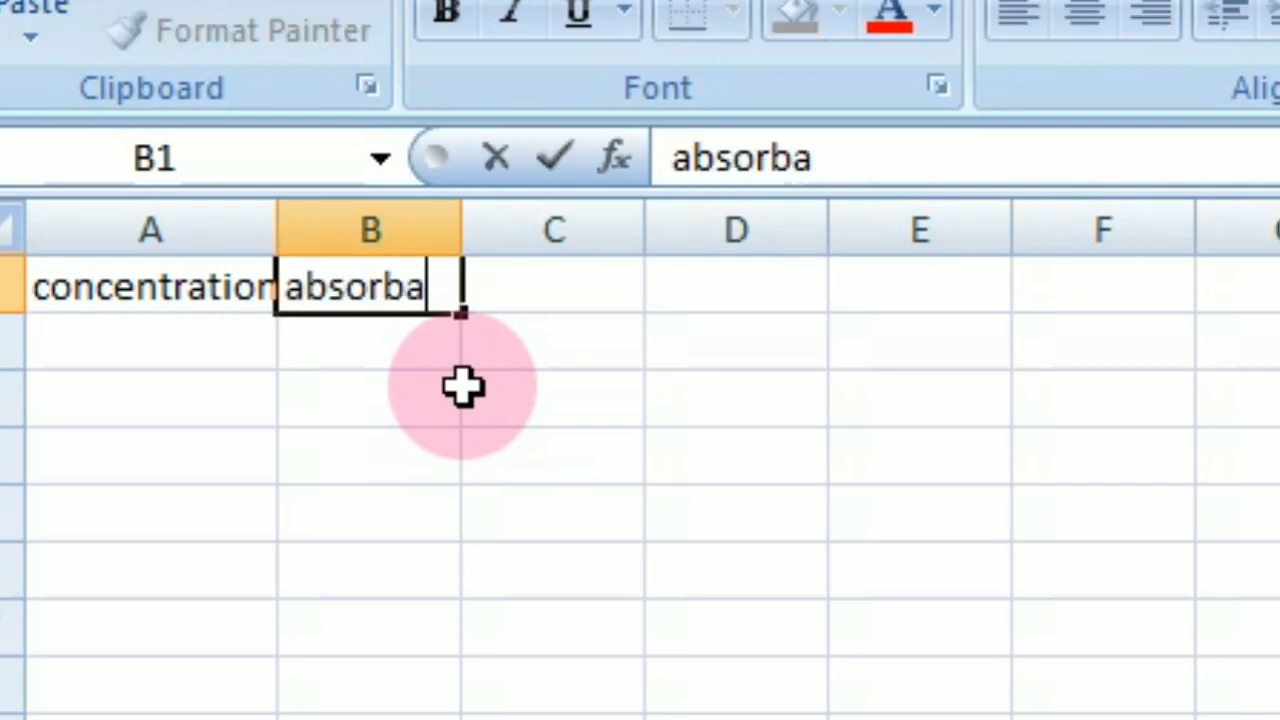
{"action": "type", "text": "nce"}
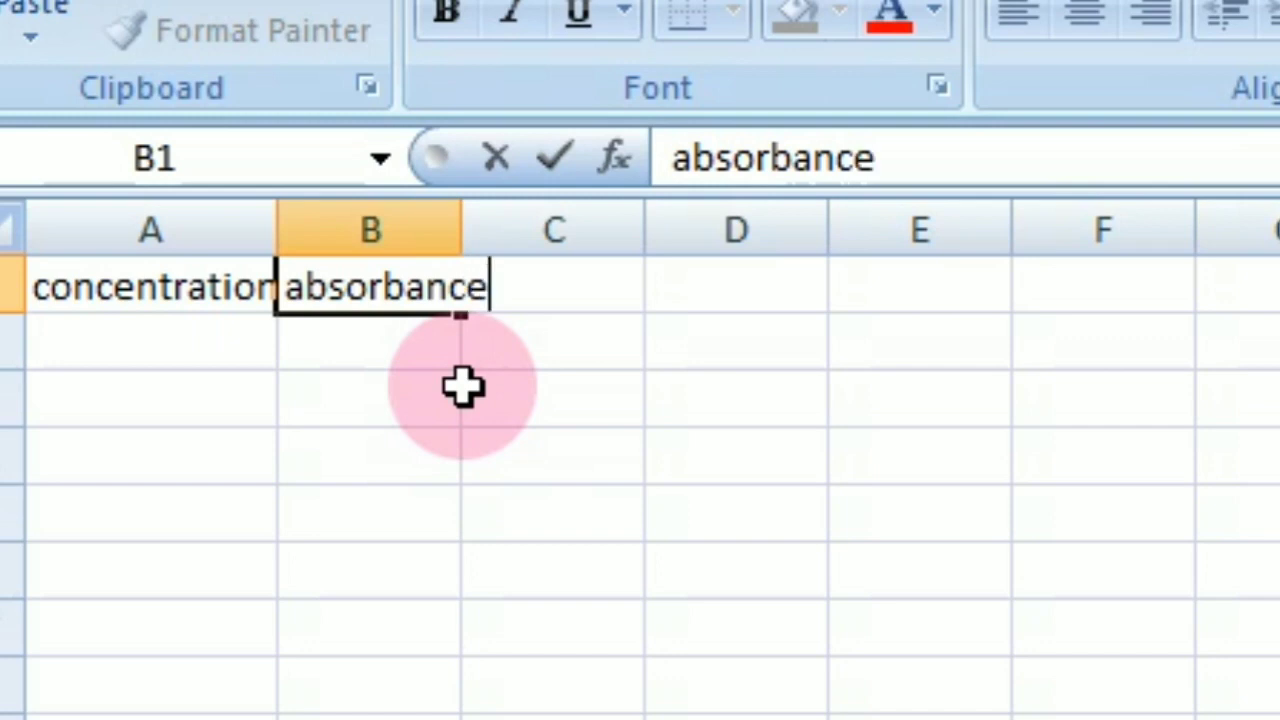
{"action": "left_click", "coordinate": [466, 230]}
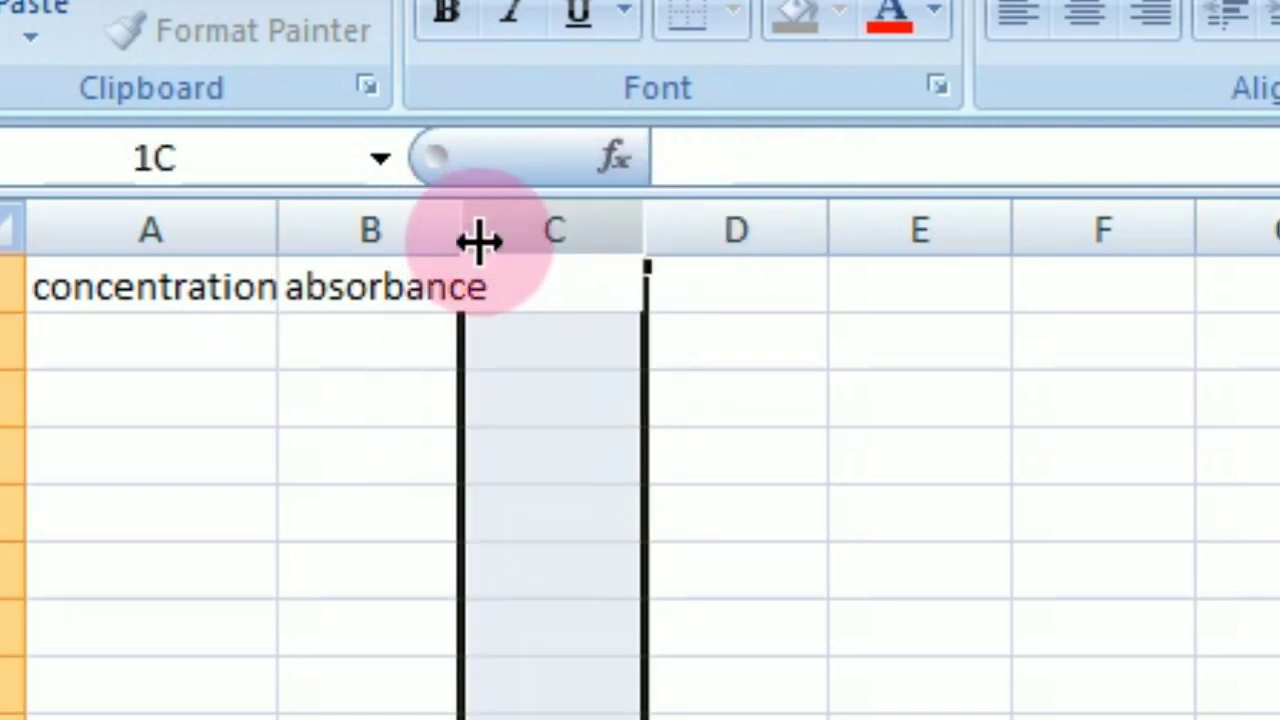
{"action": "left_click_drag", "start_coordinate": [457, 241], "coordinate": [506, 234]}
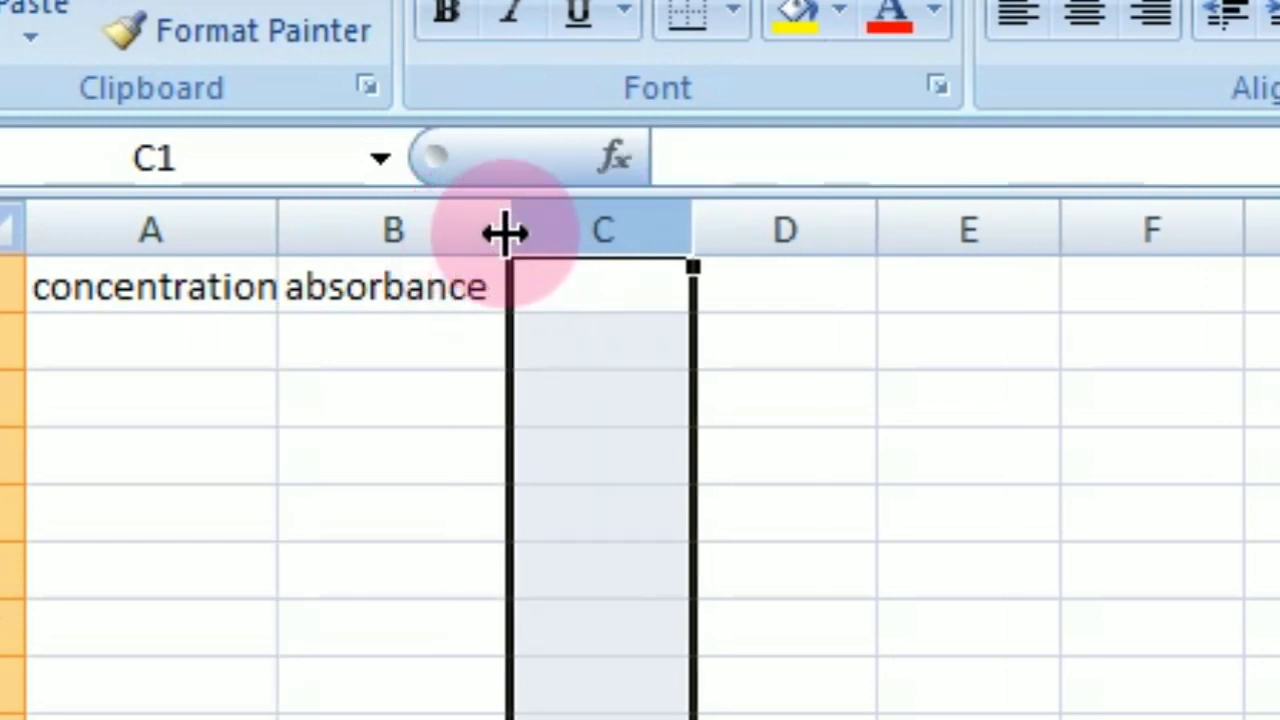
Make the "concentration" and "absorbance" headings in A1 and B1 bold
{"action": "left_click", "coordinate": [107, 288]}
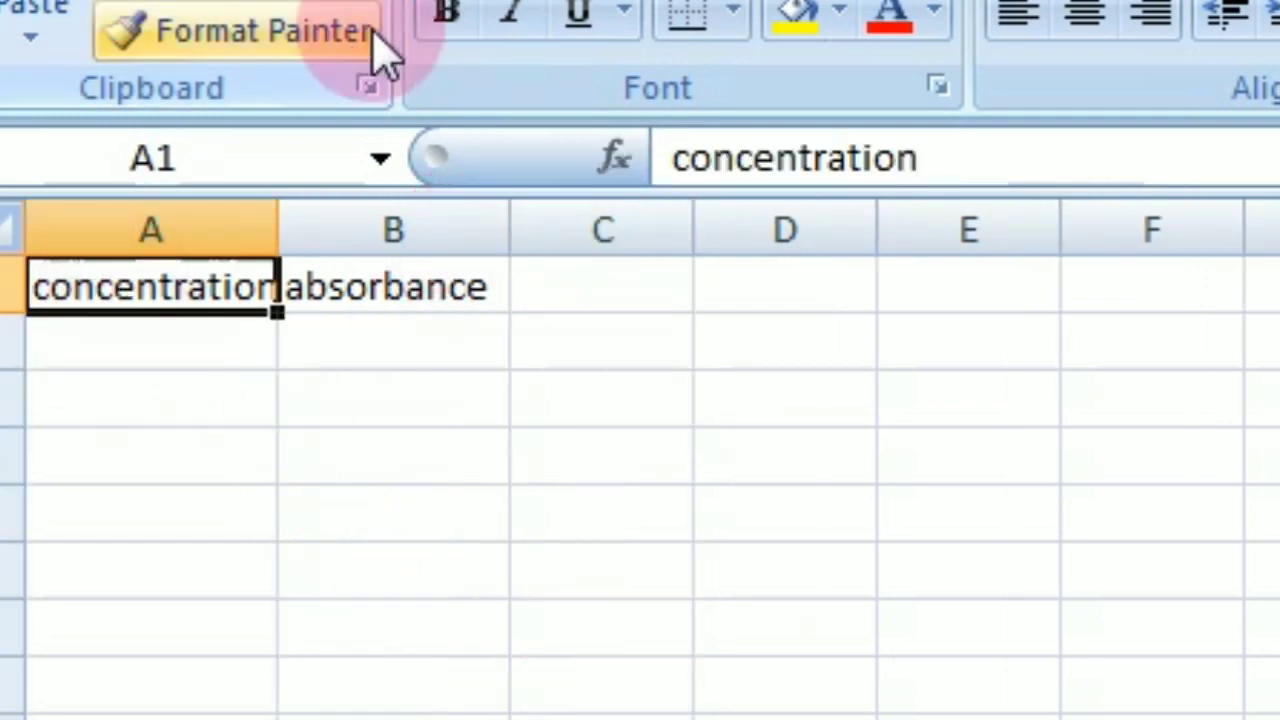
{"action": "left_click", "coordinate": [440, 20]}
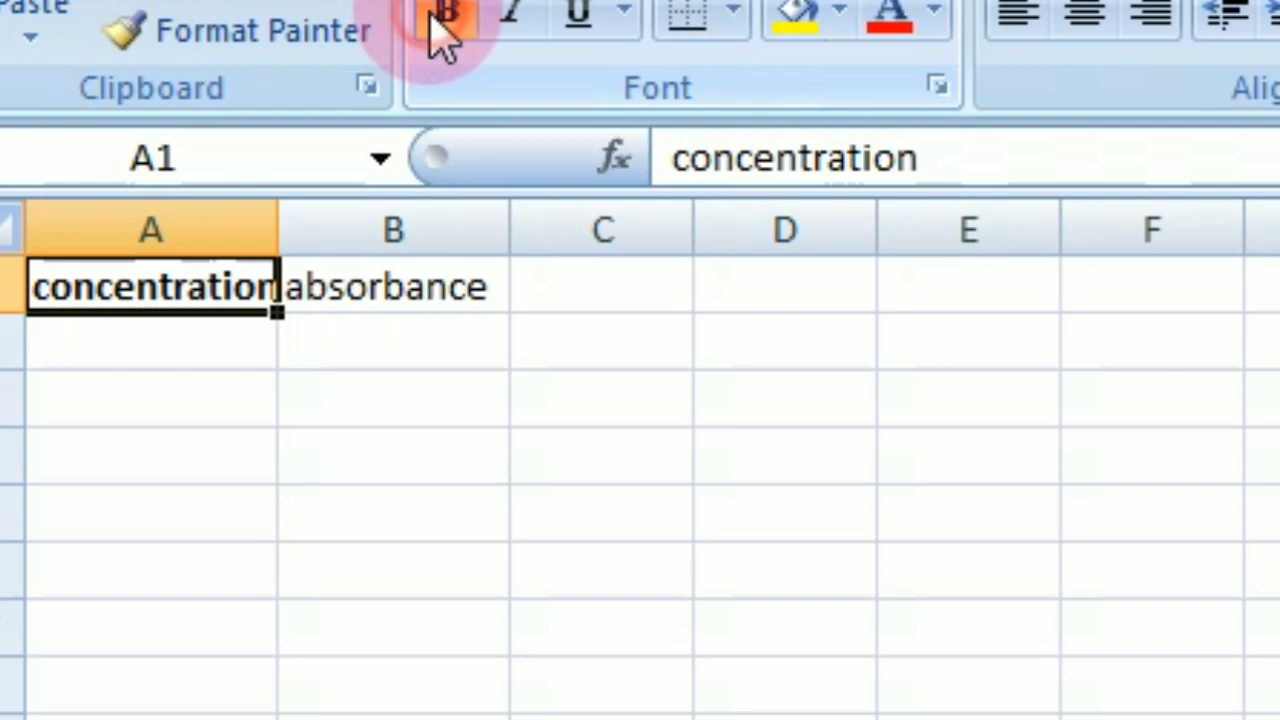
{"action": "left_click", "coordinate": [394, 271]}
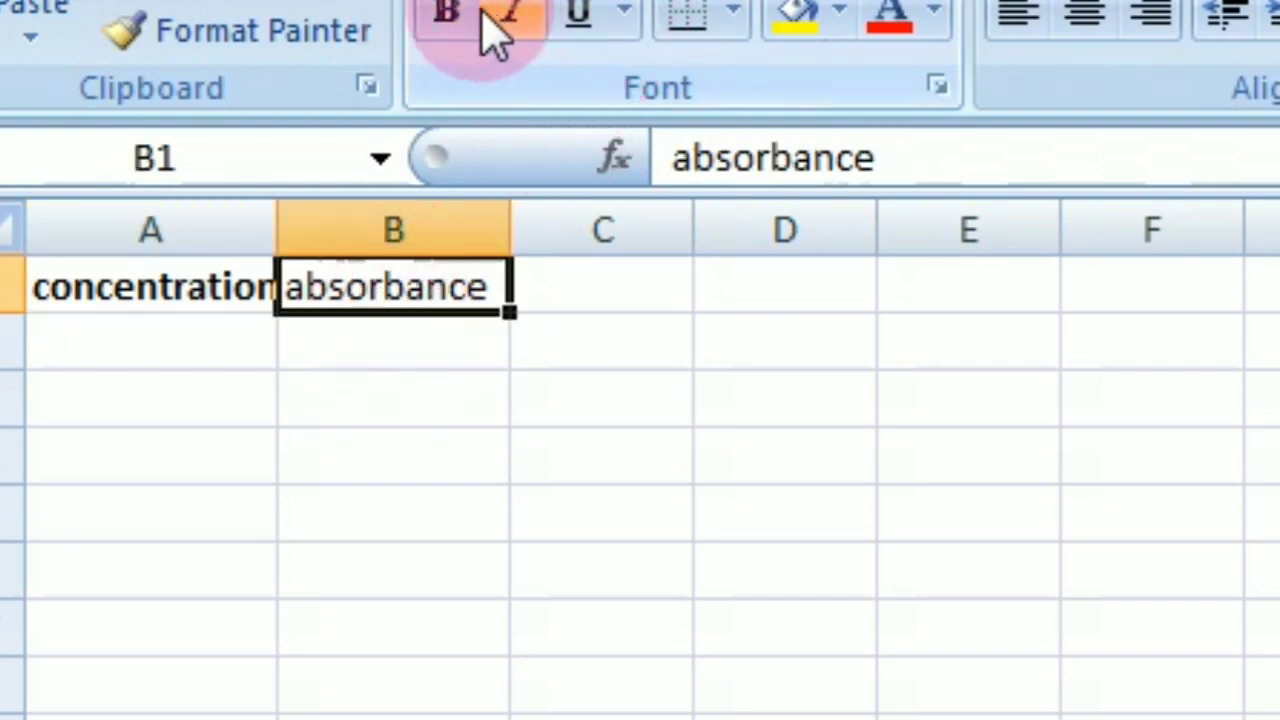
{"action": "left_click", "coordinate": [462, 35]}
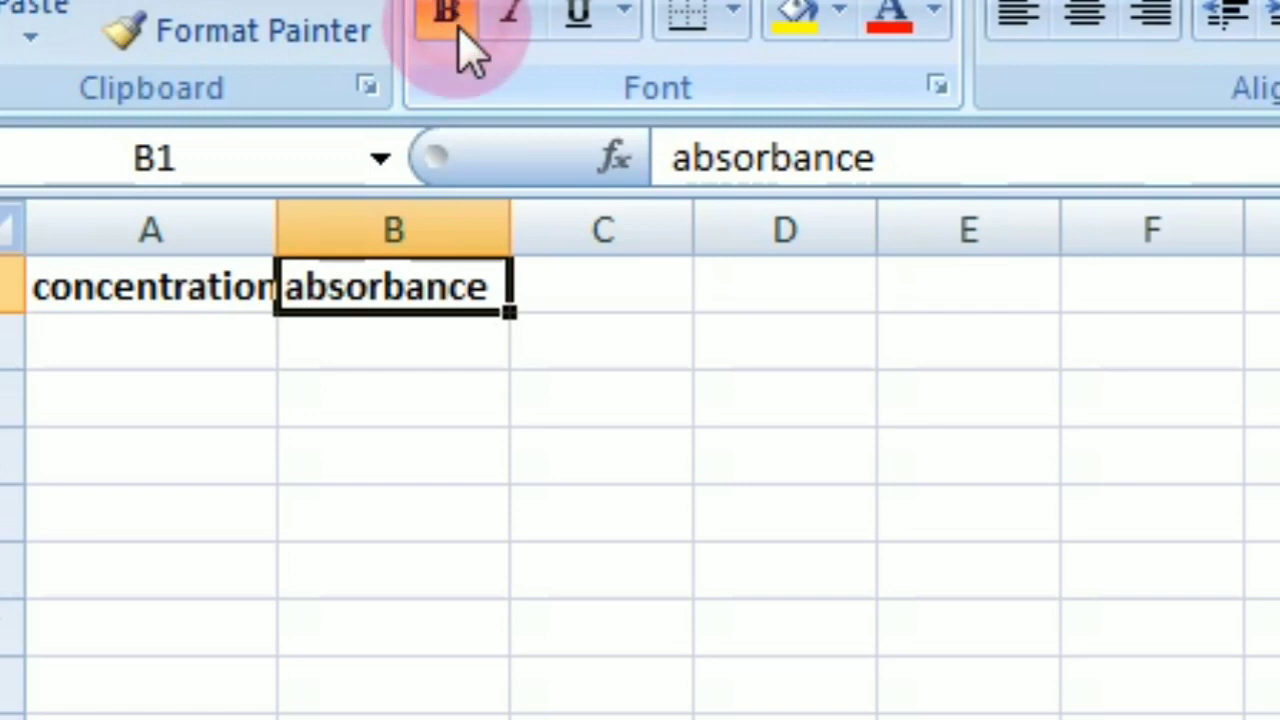
Fill the concentration column with 2, 4, 6, 8 and 10 in cells A2 to A6
{"action": "left_click", "coordinate": [151, 360]}
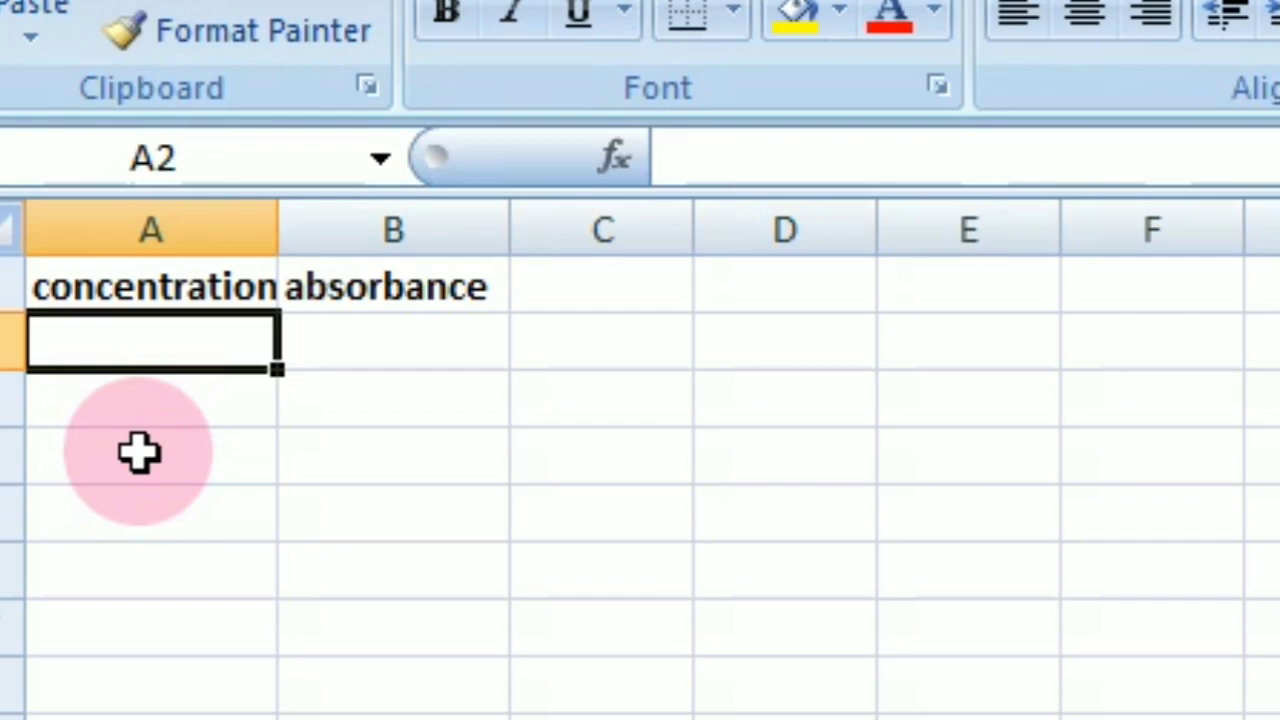
{"action": "type", "text": "2"}
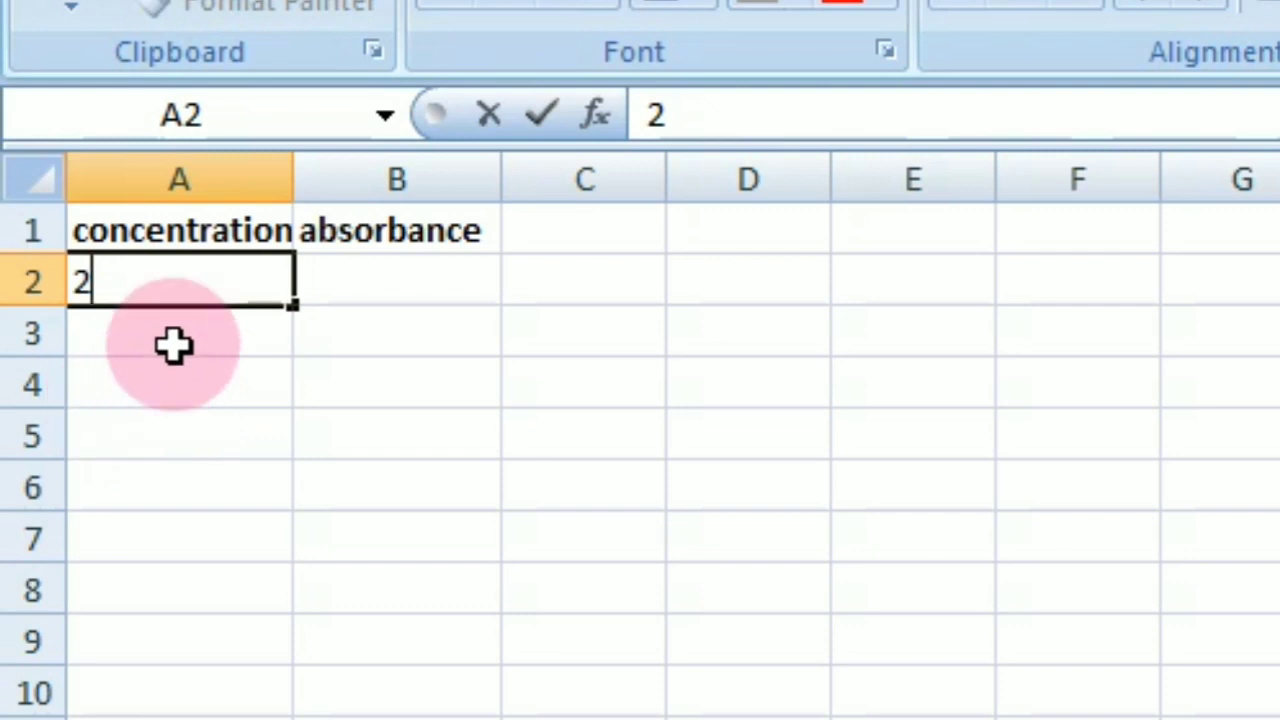
{"action": "left_click", "coordinate": [142, 413]}
{"action": "type", "text": "4"}
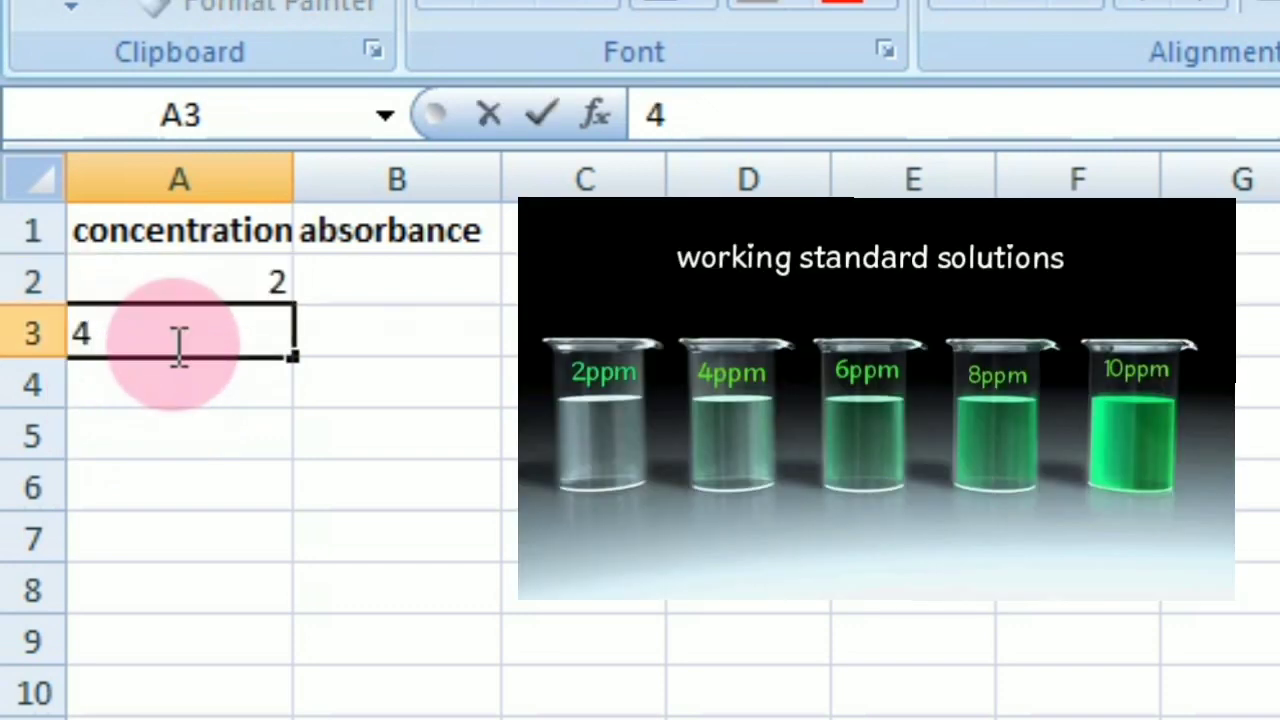
{"action": "left_click", "coordinate": [171, 391]}
{"action": "type", "text": "6"}
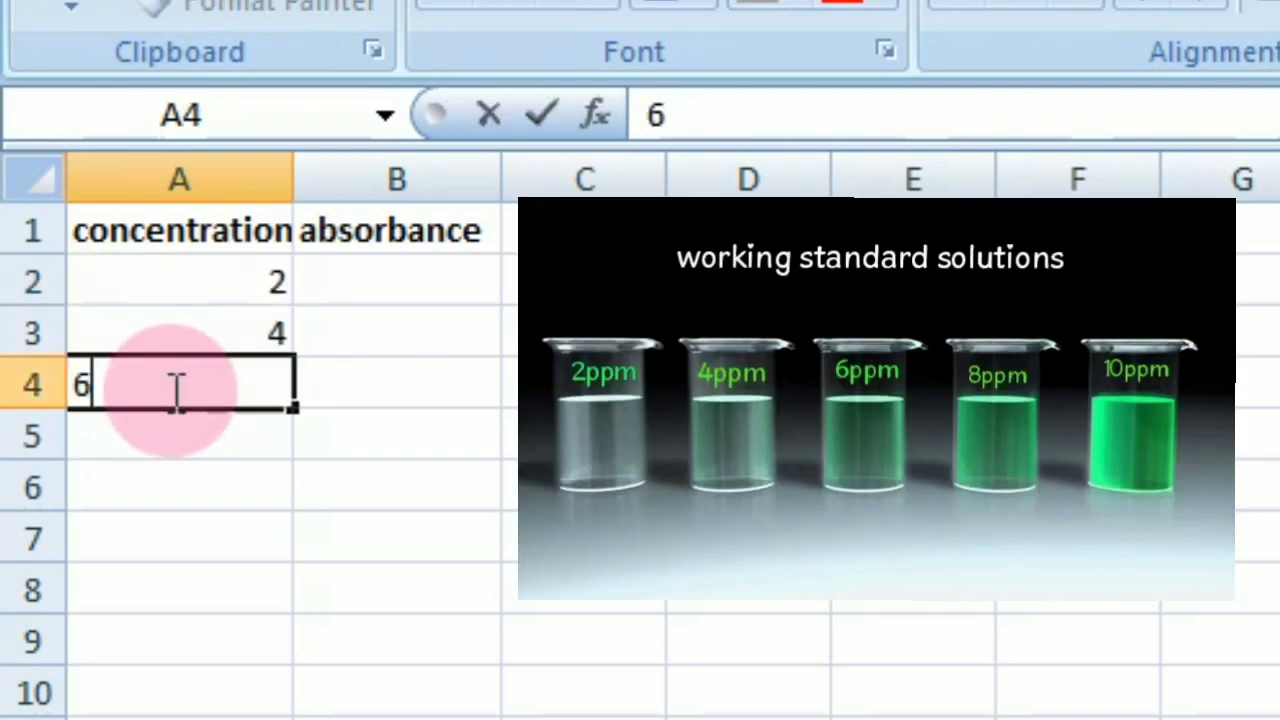
{"action": "left_click", "coordinate": [166, 450]}
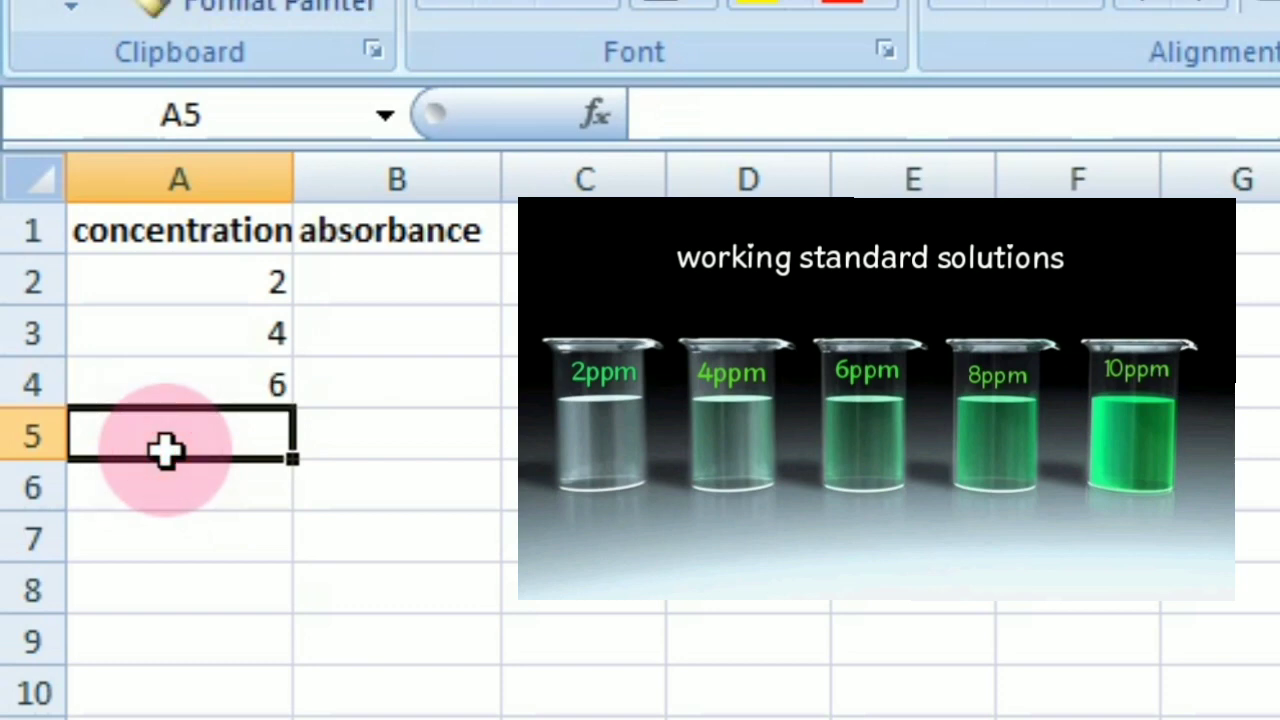
{"action": "type", "text": "8"}
{"action": "left_click", "coordinate": [180, 497]}
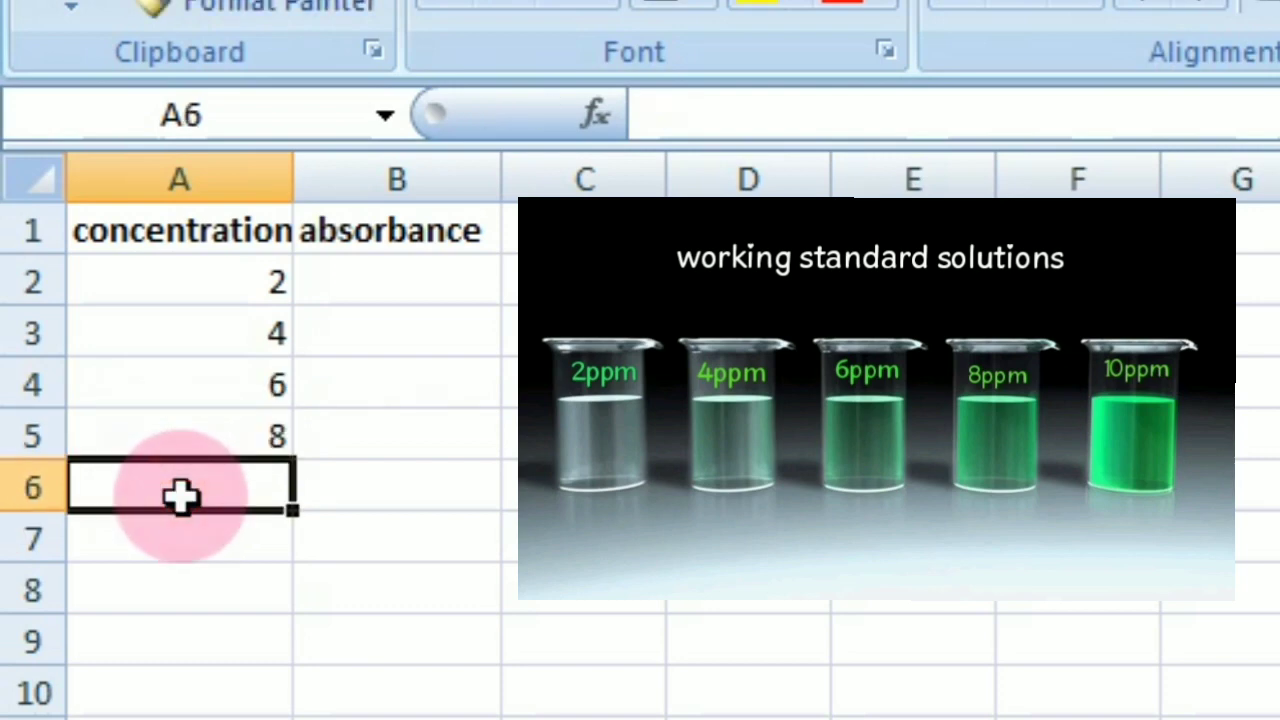
{"action": "type", "text": "10"}
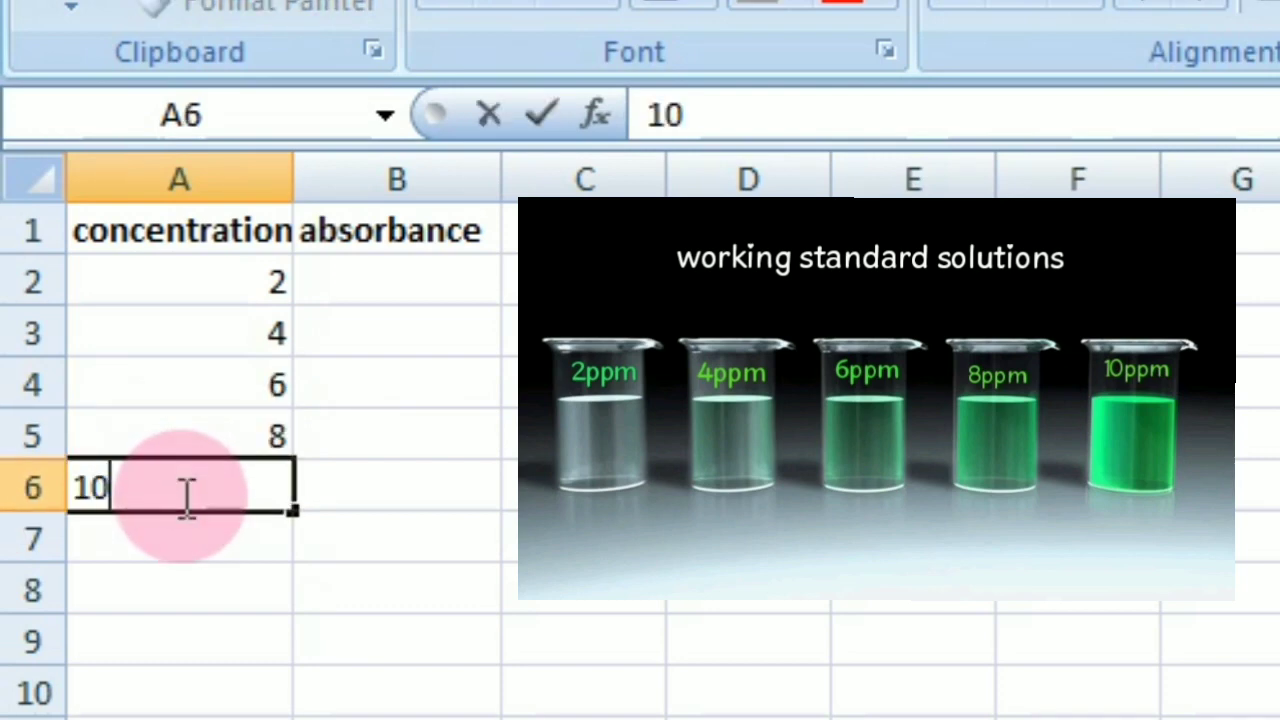
Fill the absorbance column with 0.12, 0.26, 0.36, 0.48 and 0.6 in cells B2 to B6
{"action": "left_click", "coordinate": [424, 285]}
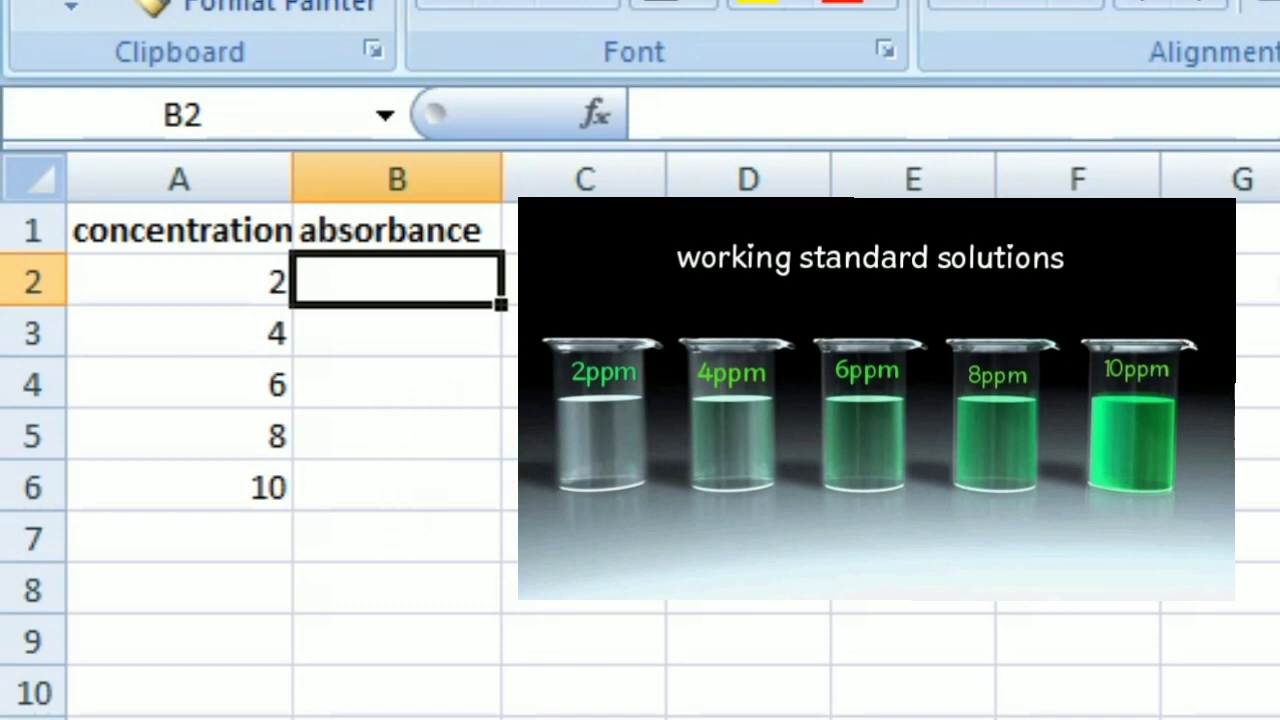
{"action": "type", "text": "0"}
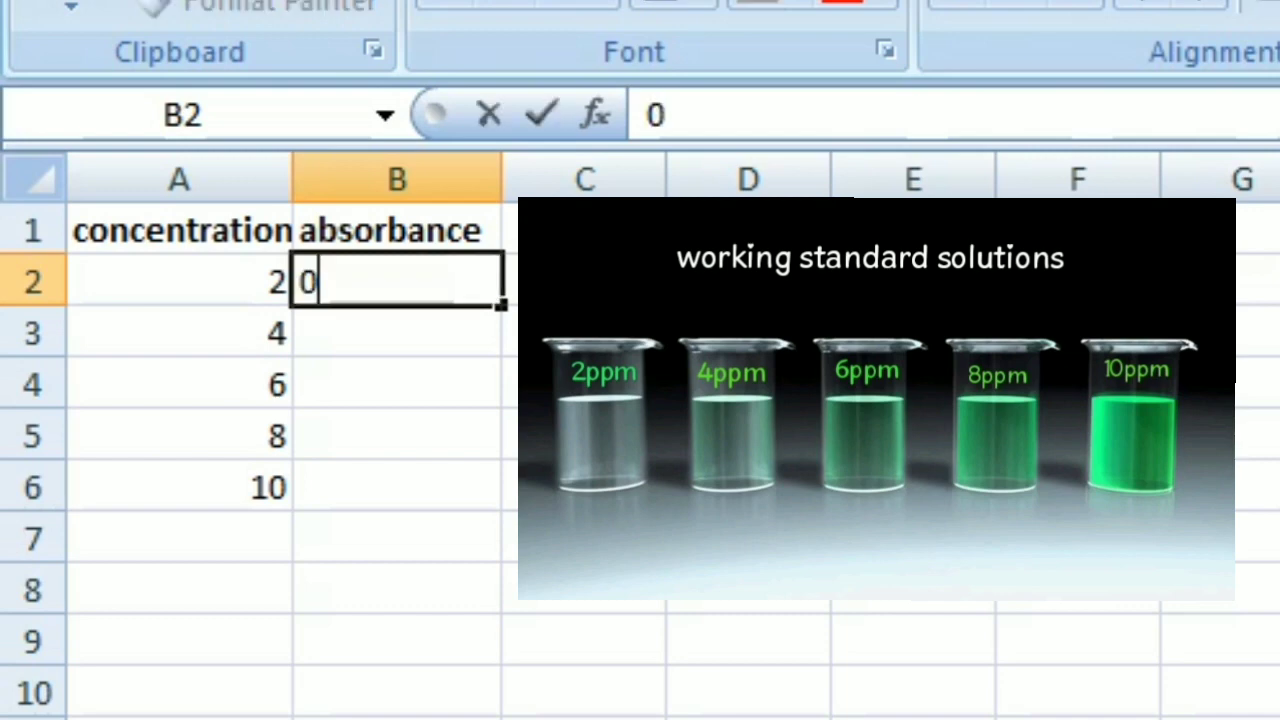
{"action": "type", "text": ".12"}
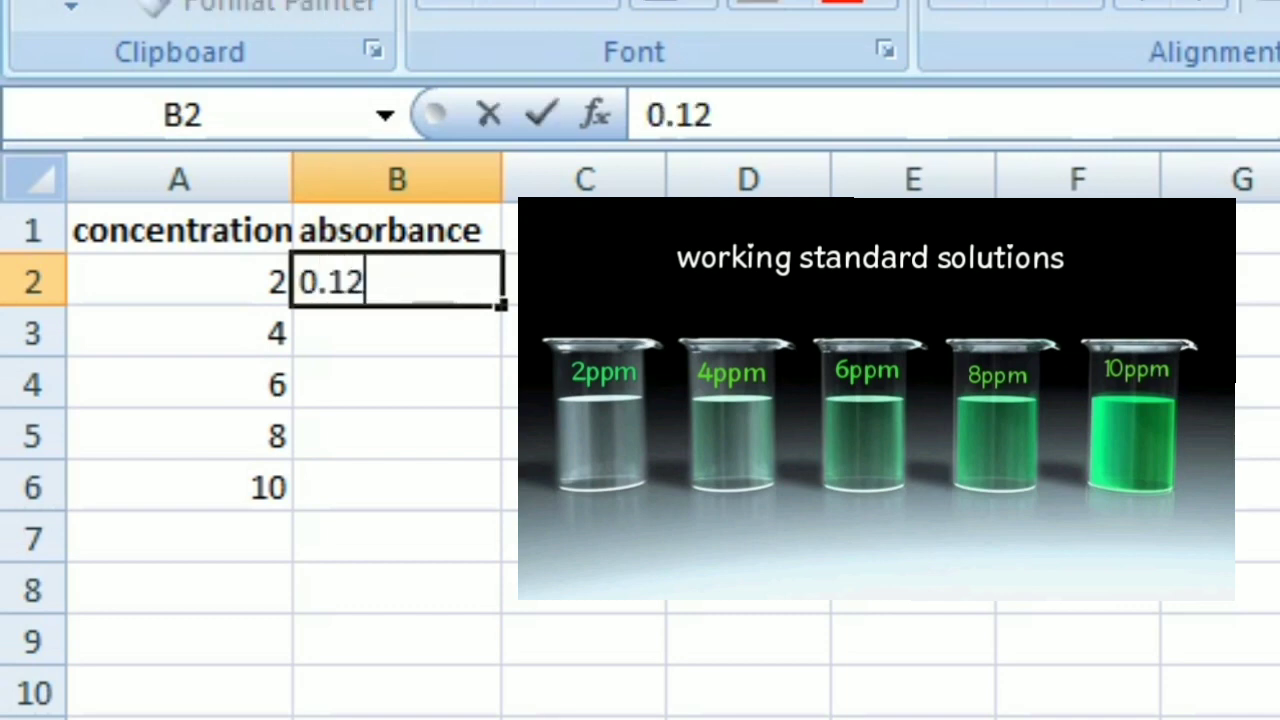
{"action": "left_click", "coordinate": [463, 341]}
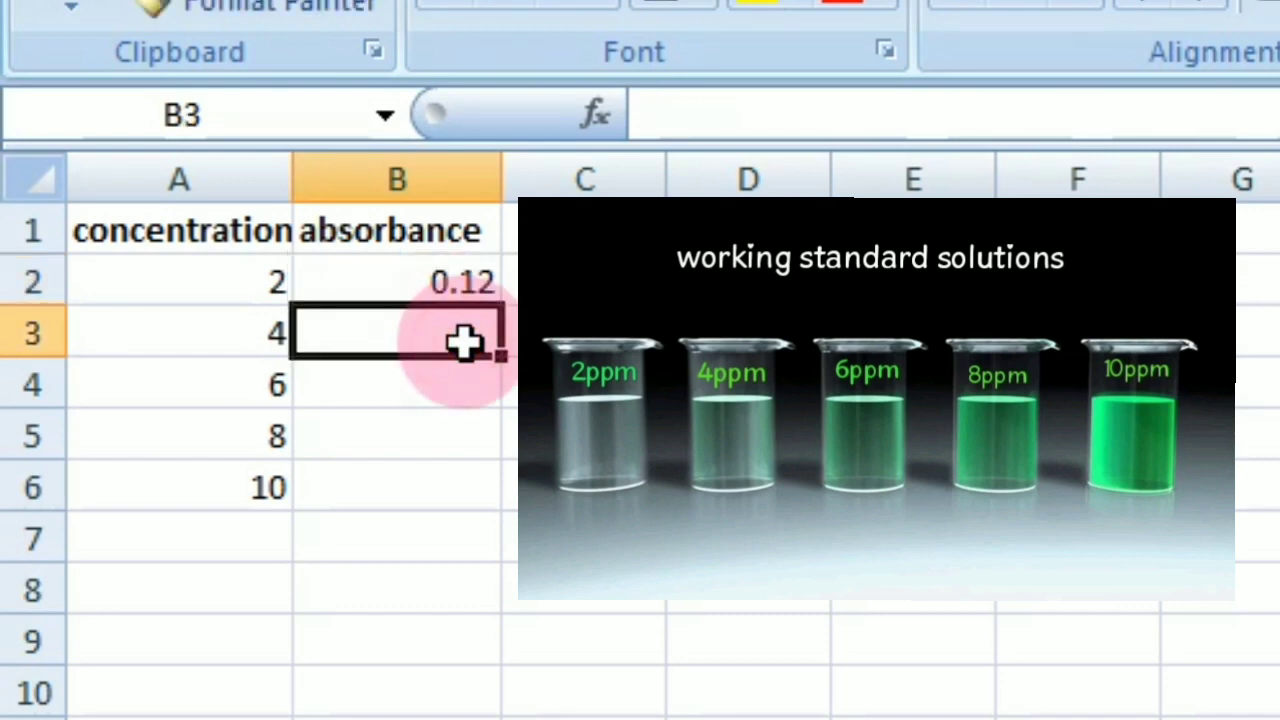
{"action": "type", "text": "0.2"}
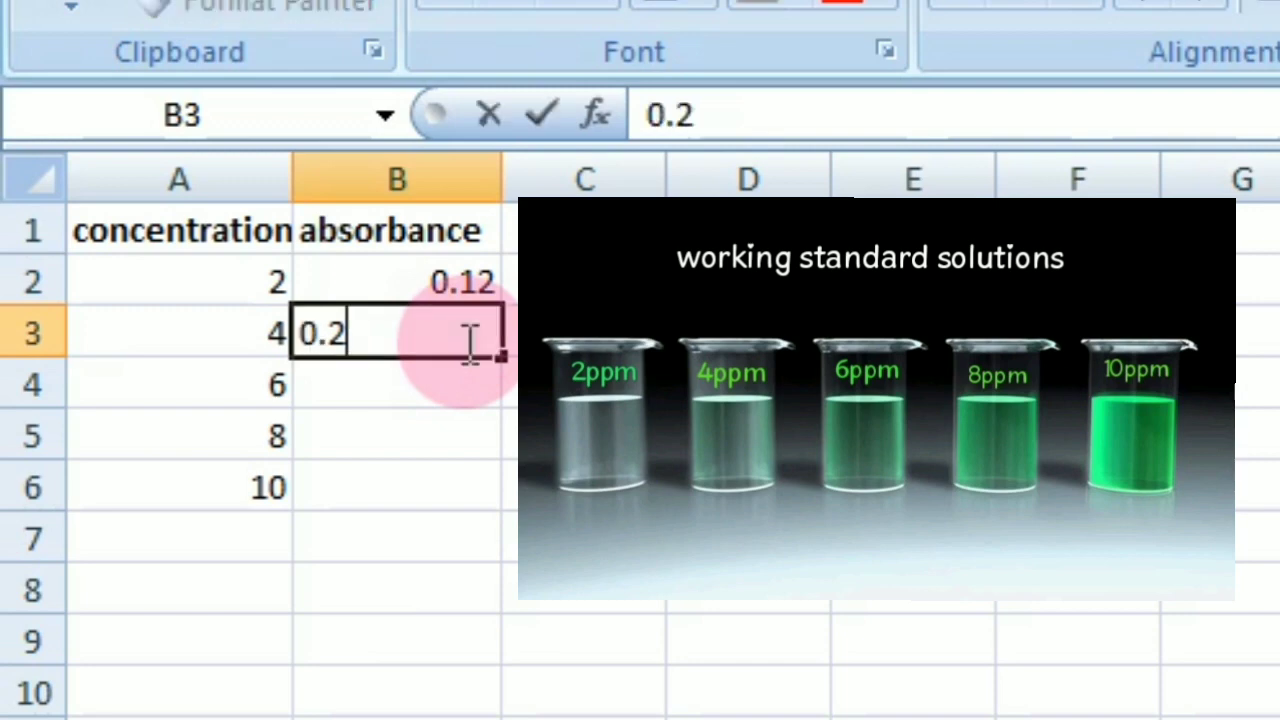
{"action": "type", "text": "6"}
{"action": "left_click", "coordinate": [398, 379]}
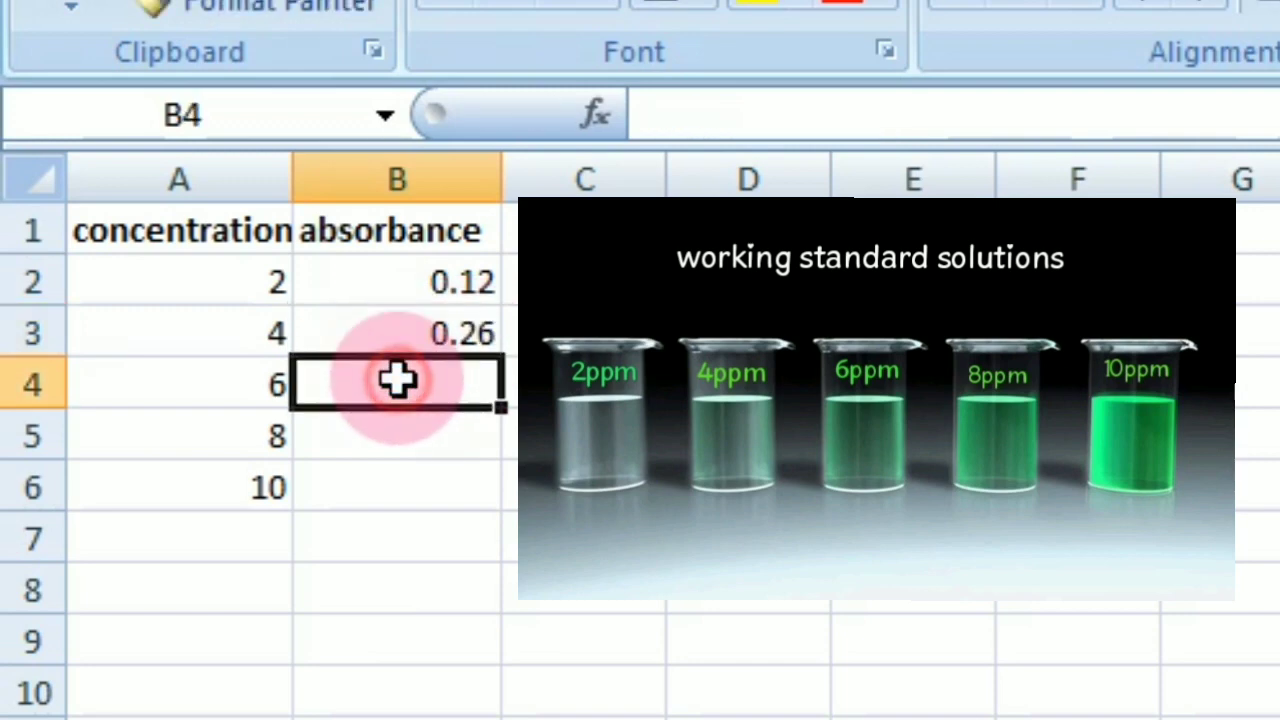
{"action": "type", "text": "0"}
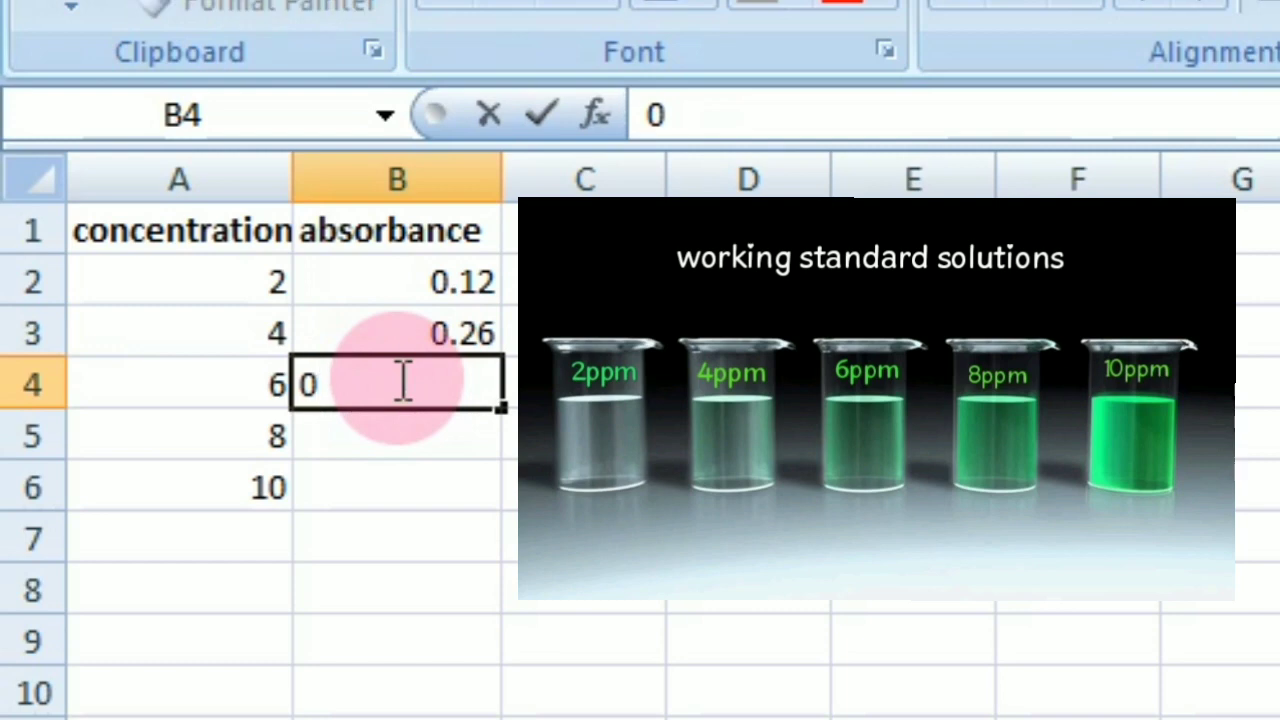
{"action": "type", "text": ".36"}
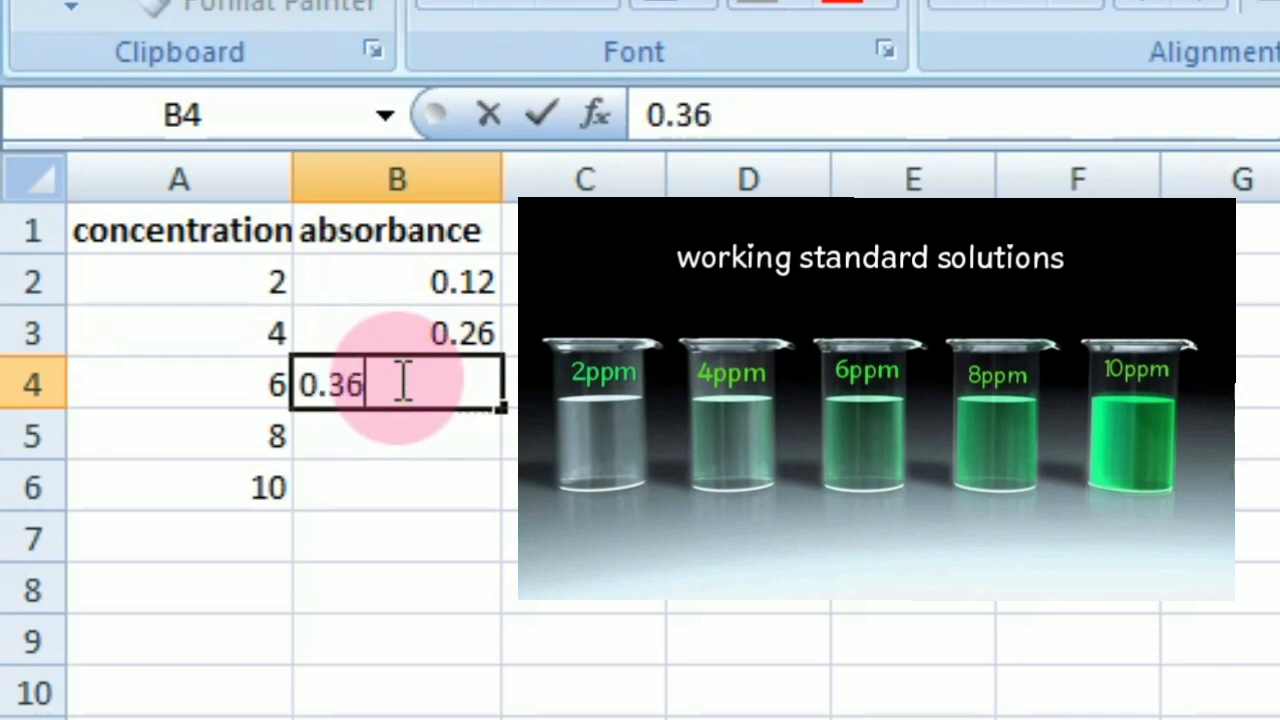
{"action": "left_click", "coordinate": [398, 443]}
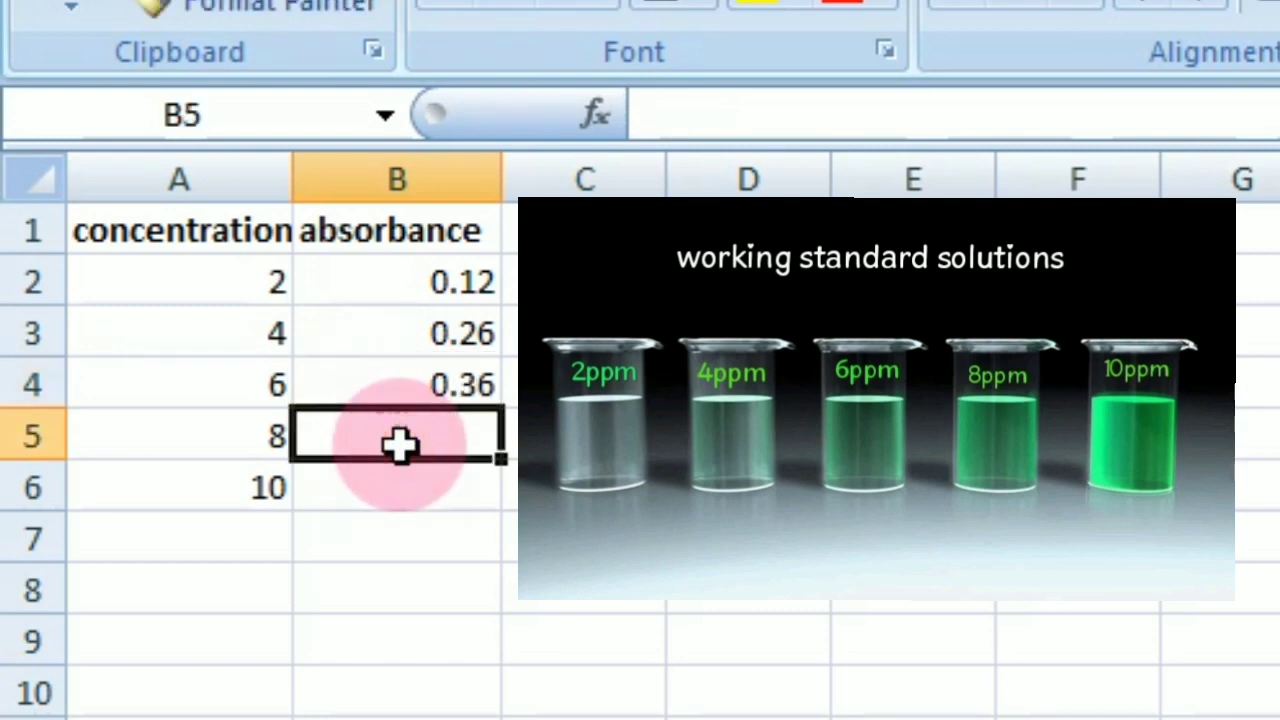
{"action": "type", "text": "0.48"}
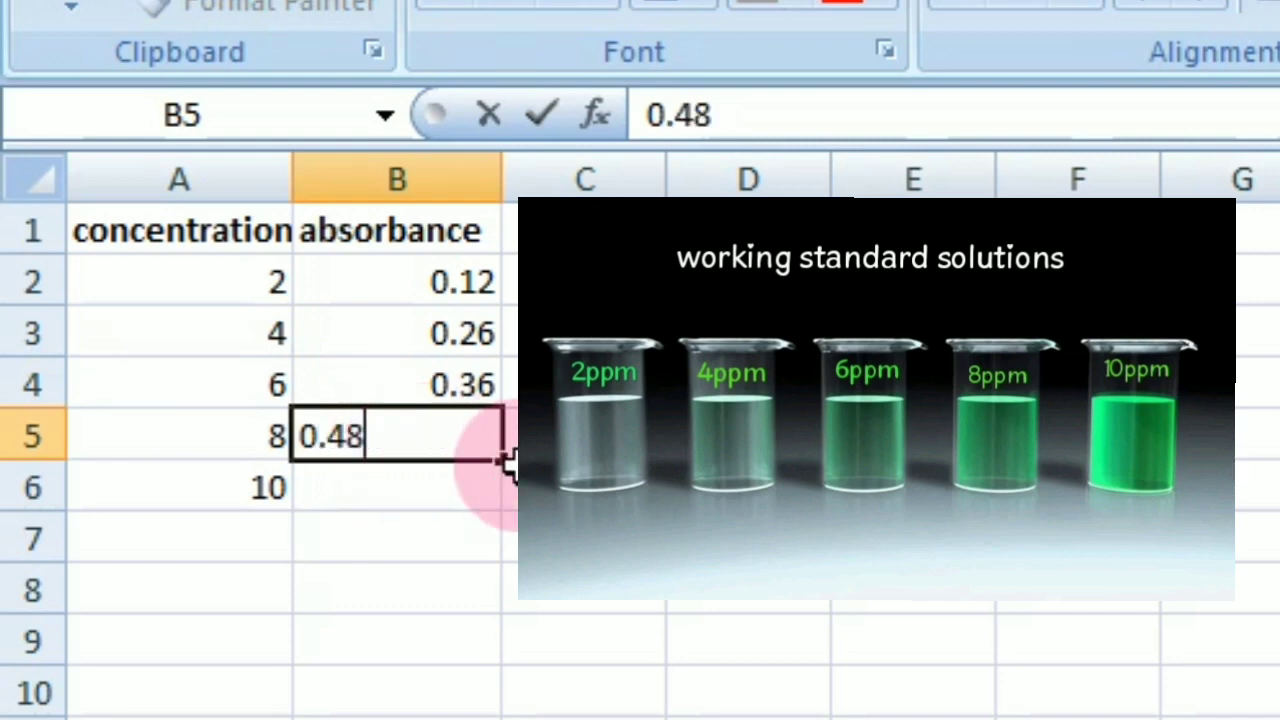
{"action": "left_click", "coordinate": [398, 492]}
{"action": "type", "text": "0."}
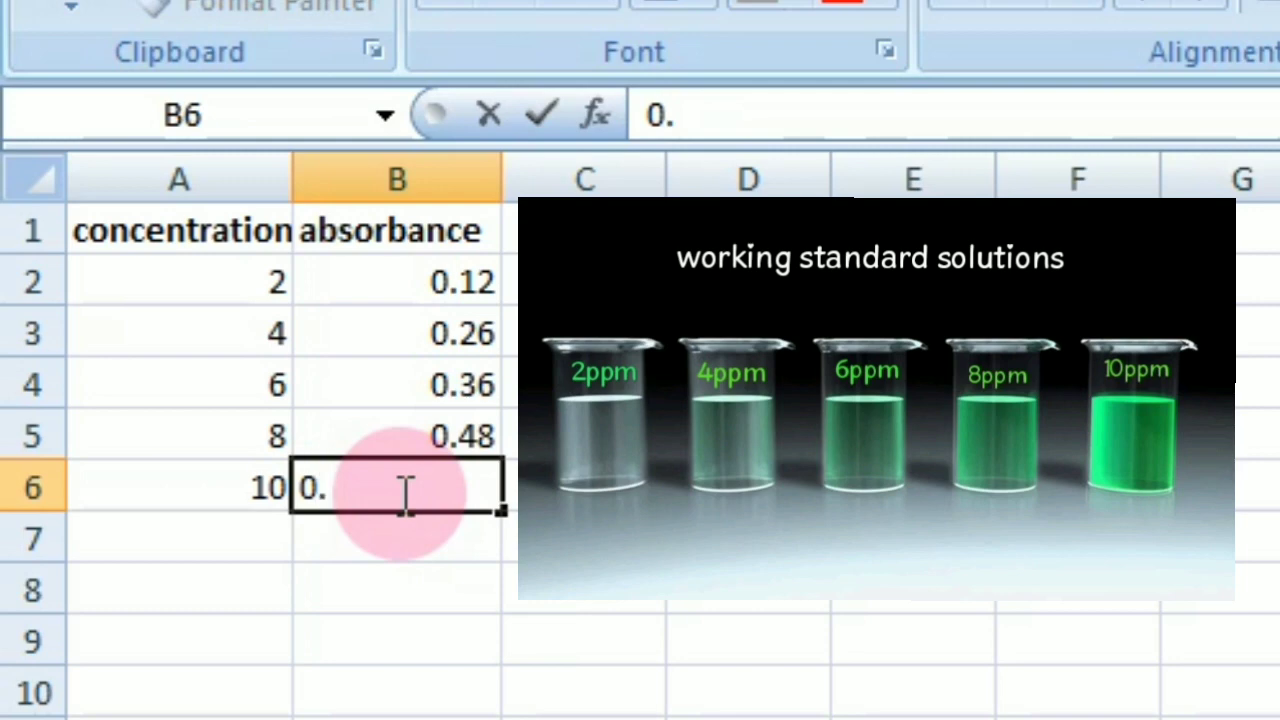
{"action": "type", "text": "6"}
{"action": "left_click", "coordinate": [563, 434]}
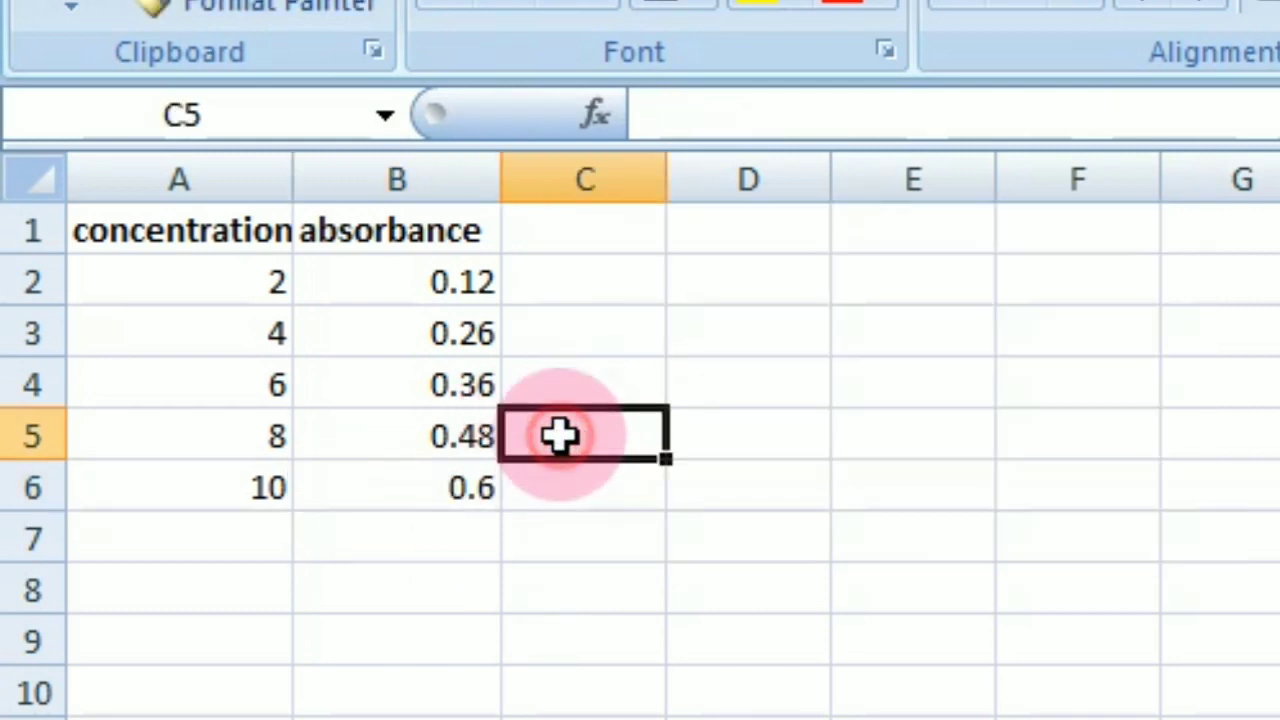
Centre the concentration and absorbance values in cells A2 to B6 horizontally
{"action": "left_click", "coordinate": [207, 290]}
{"action": "left_click_drag", "start_coordinate": [207, 290], "coordinate": [410, 480]}
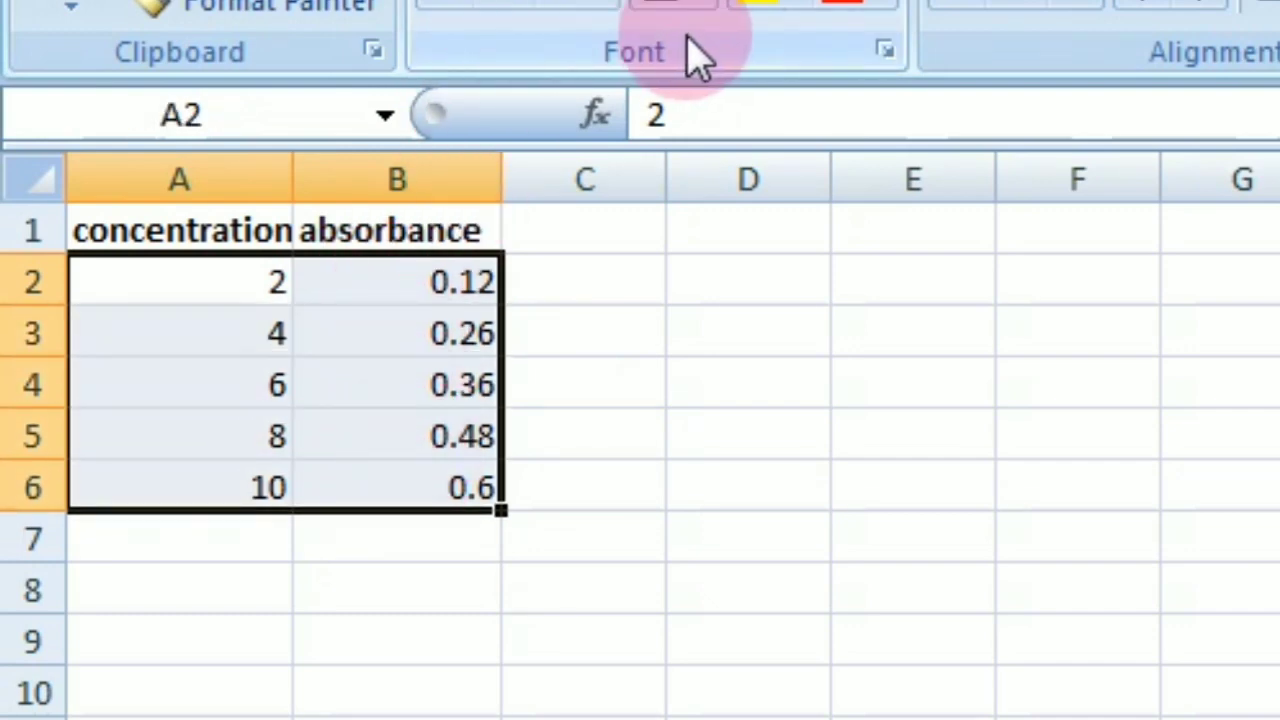
{"action": "left_click", "coordinate": [1022, 10]}
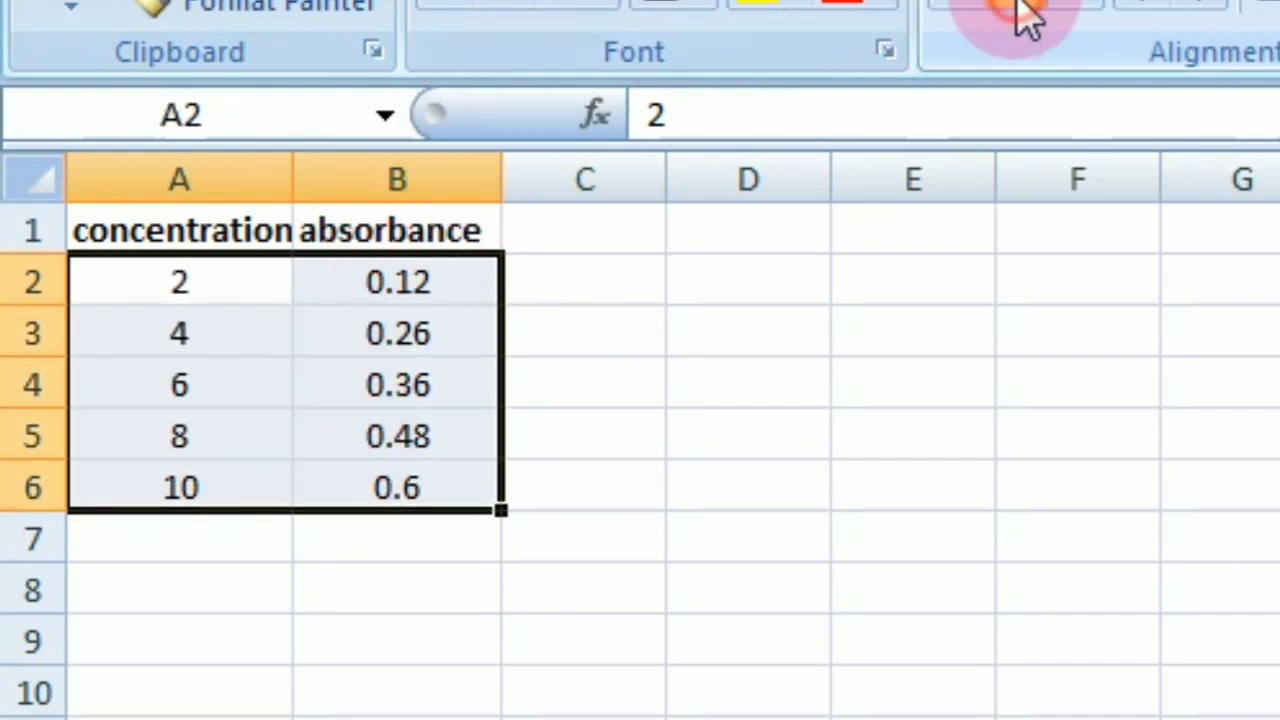
{"action": "left_click", "coordinate": [600, 505]}
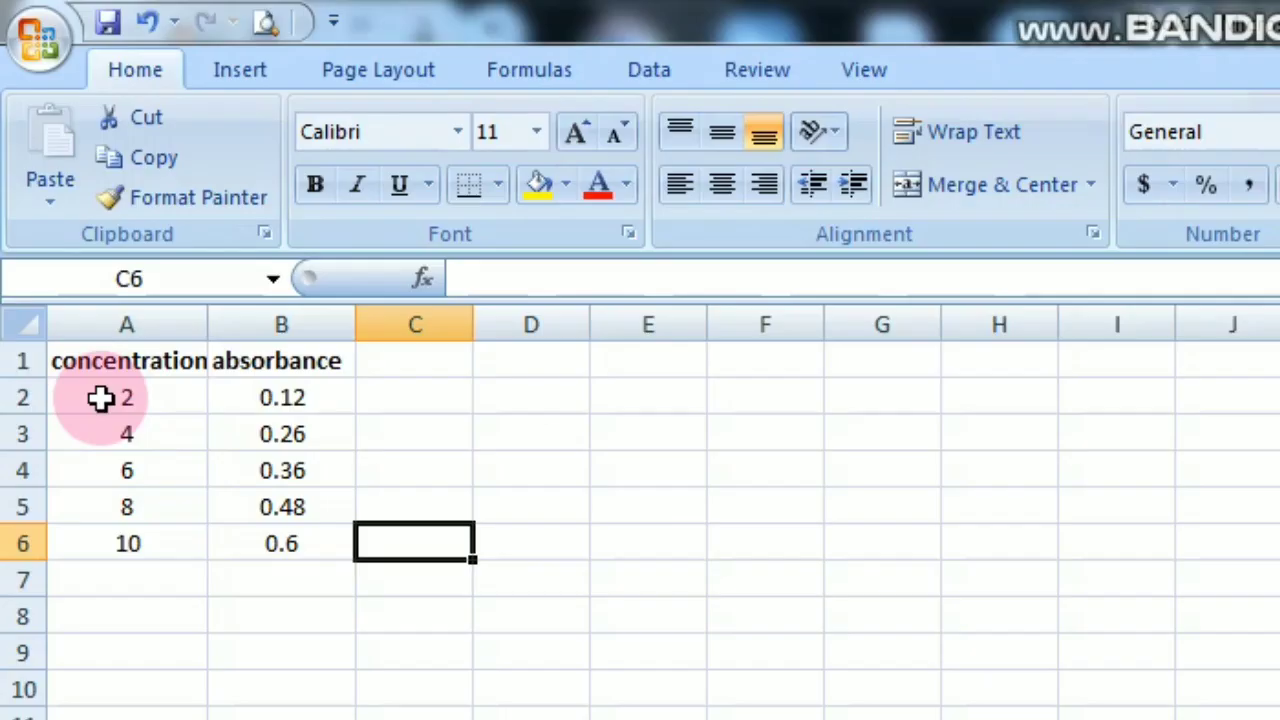
Insert a markers-only scatter chart from the concentration and absorbance values in cells A2 to B6
{"action": "left_click_drag", "start_coordinate": [142, 282], "coordinate": [398, 480]}
{"action": "left_click_drag", "start_coordinate": [281, 538], "coordinate": [281, 538]}
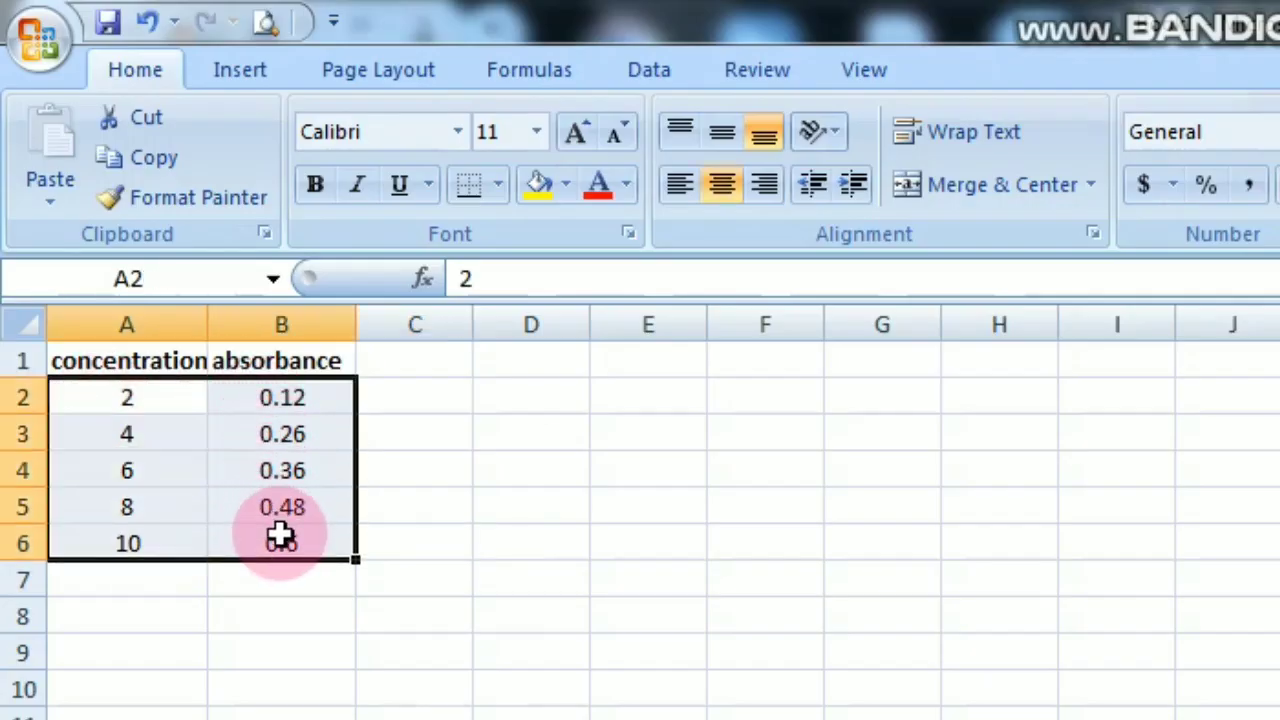
{"action": "left_click", "coordinate": [253, 71]}
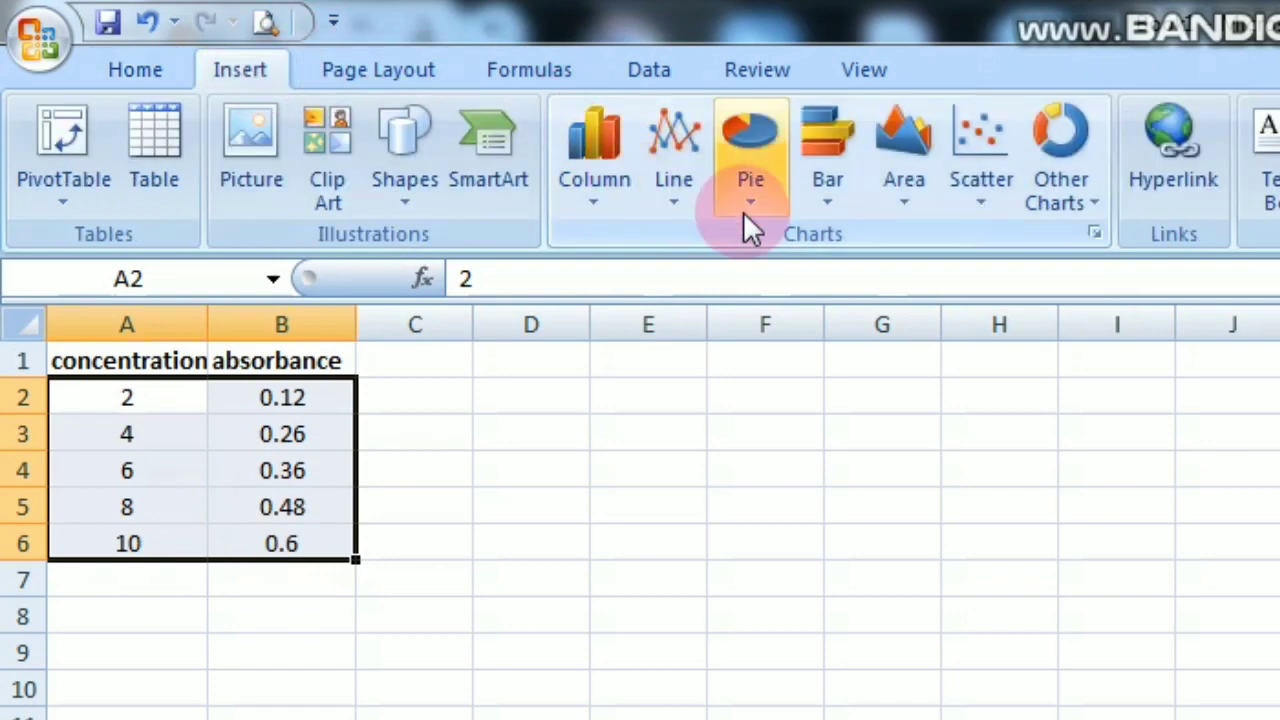
{"action": "left_click", "coordinate": [978, 182]}
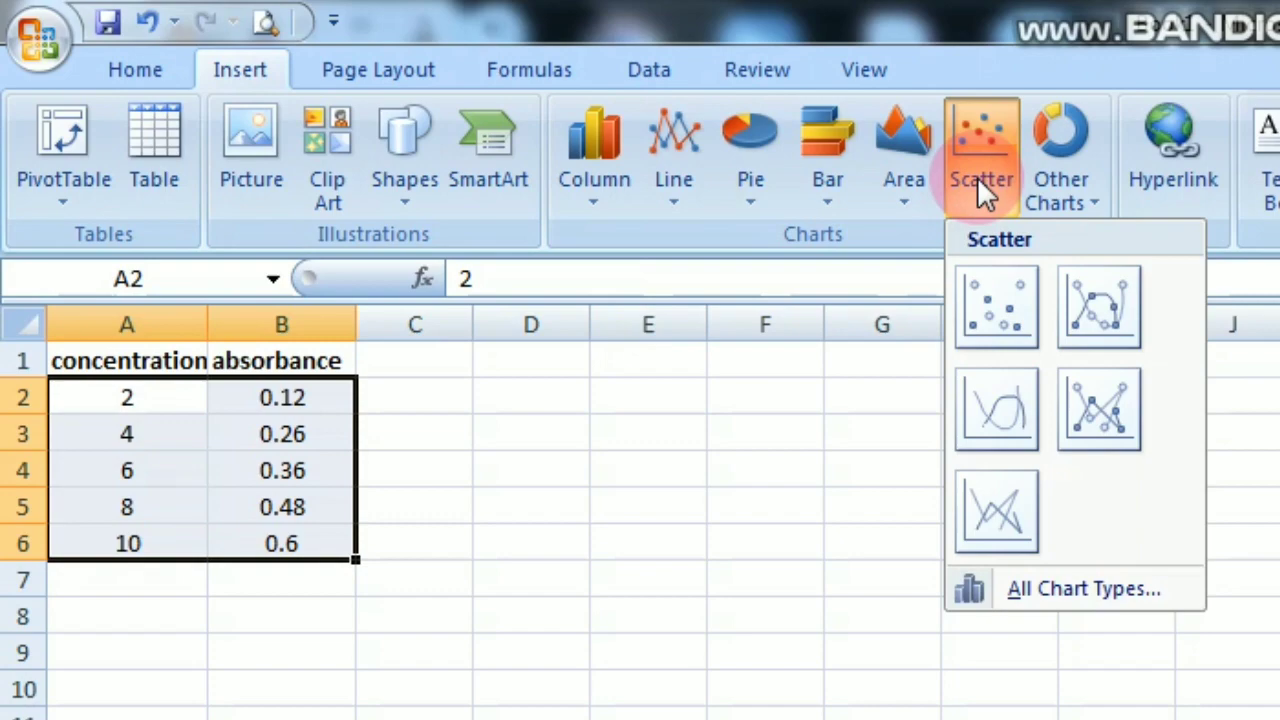
{"action": "left_click", "coordinate": [995, 303]}
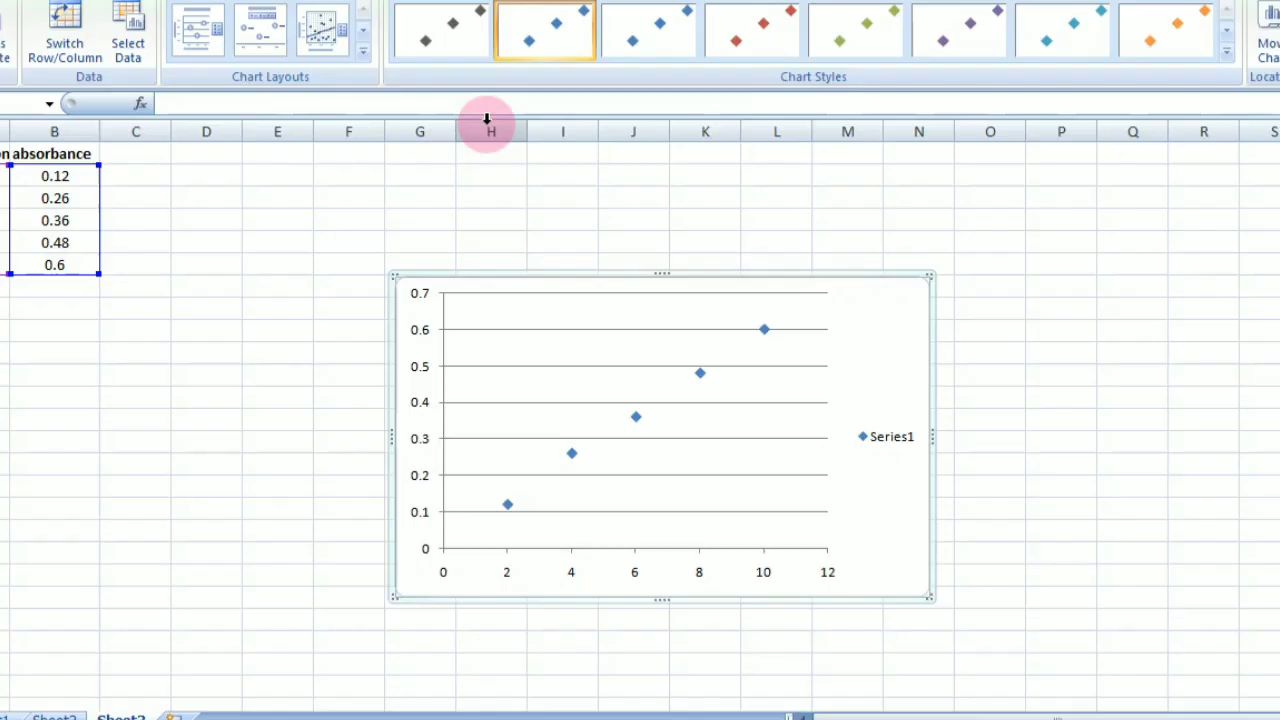
Enlarge the scatter chart by extending its upper, right, left and lower edges outwards
{"action": "left_click_drag", "start_coordinate": [662, 276], "coordinate": [663, 224]}
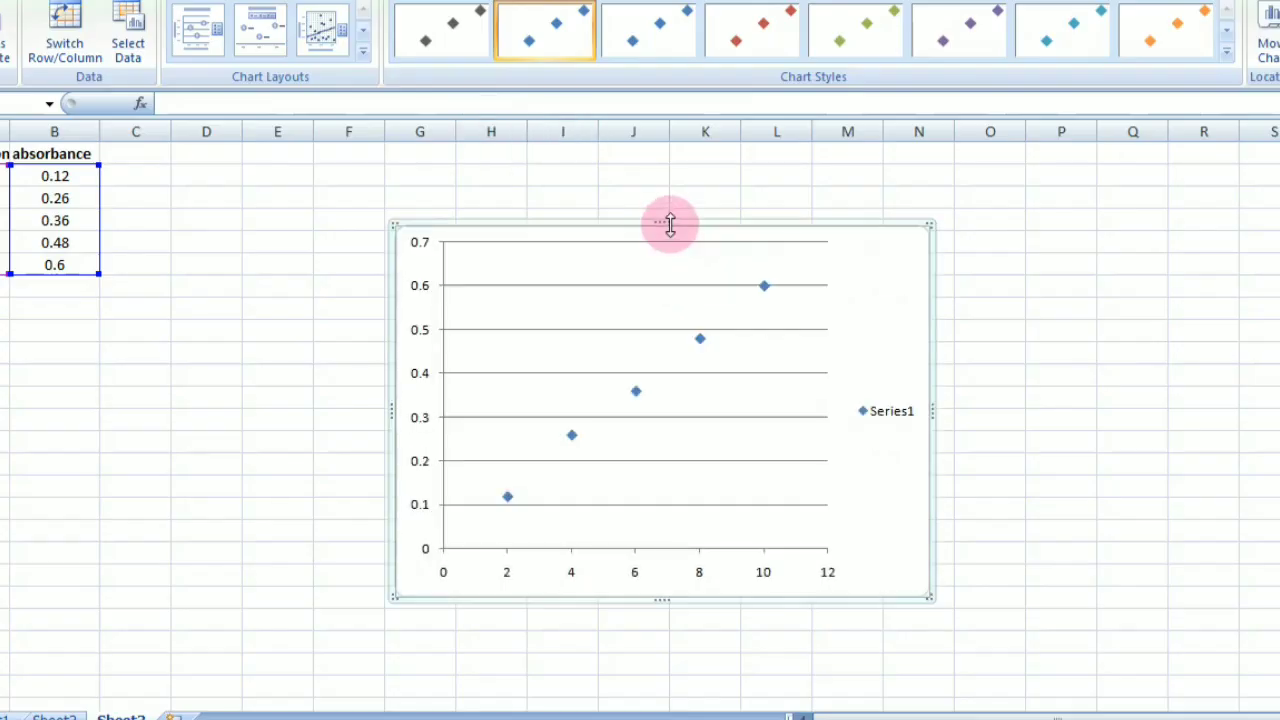
{"action": "left_click_drag", "start_coordinate": [932, 408], "coordinate": [1036, 429]}
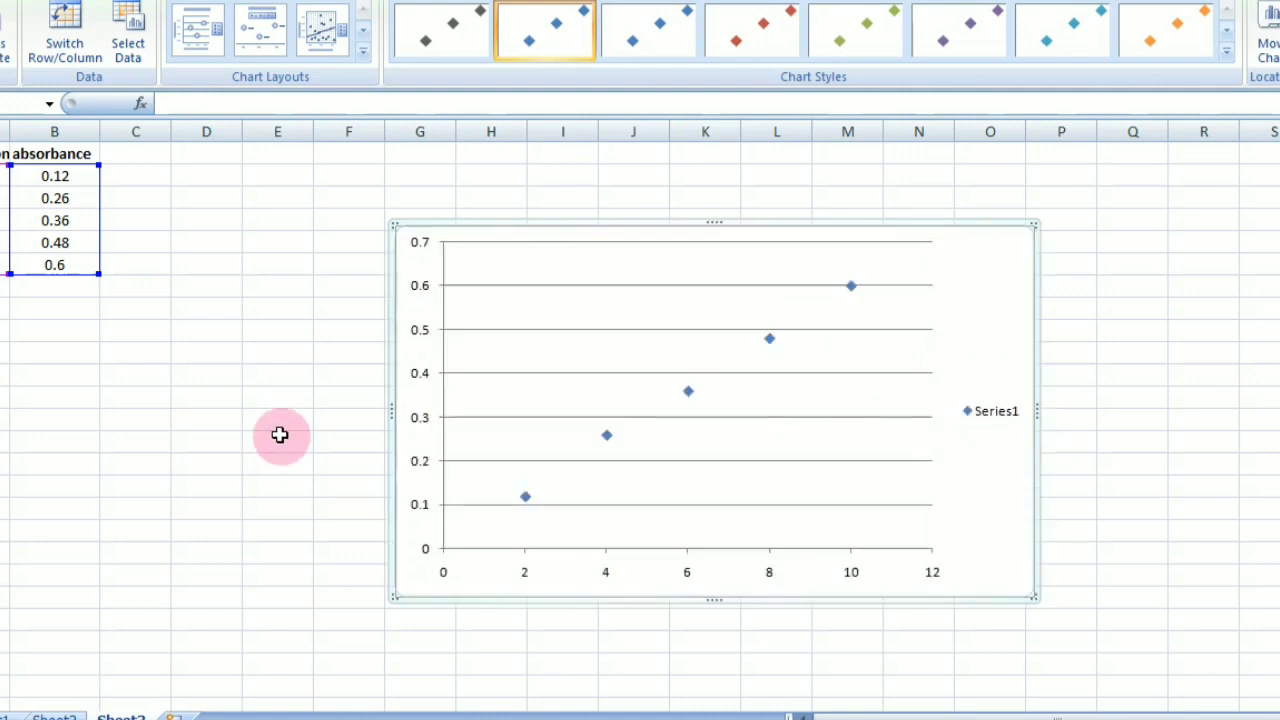
{"action": "left_click_drag", "start_coordinate": [392, 415], "coordinate": [306, 410]}
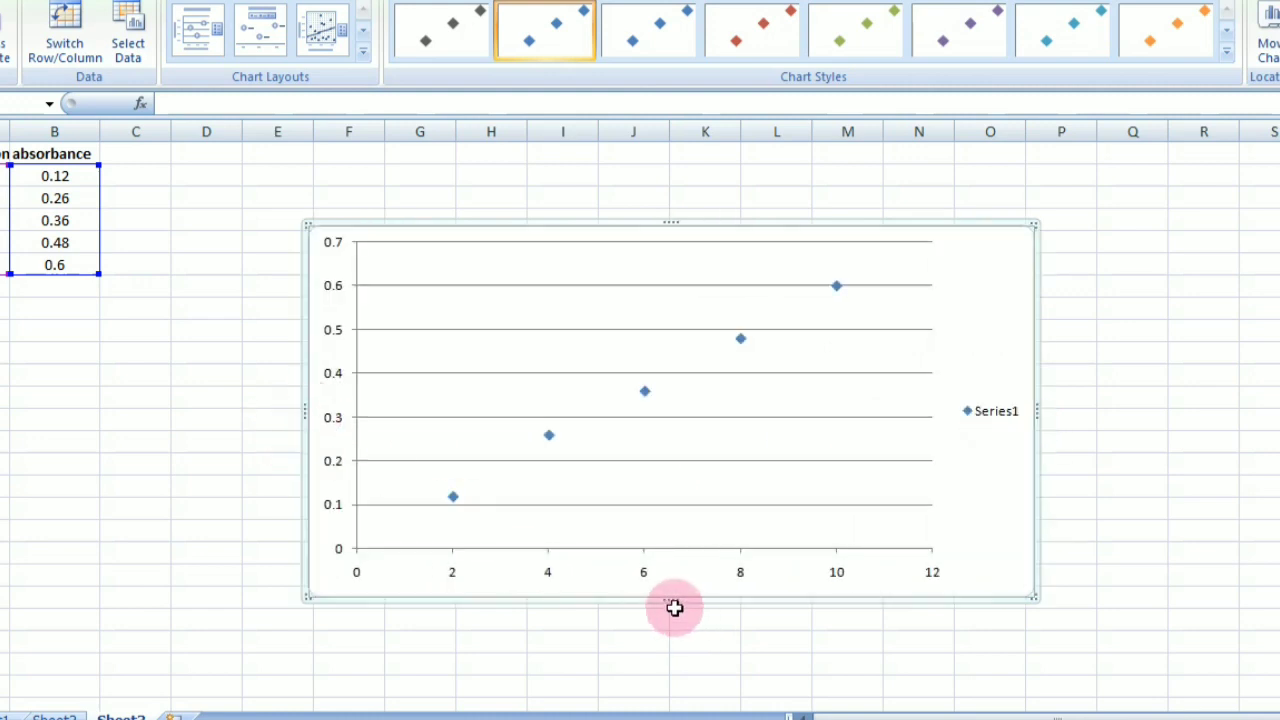
{"action": "left_click_drag", "start_coordinate": [674, 600], "coordinate": [663, 690]}
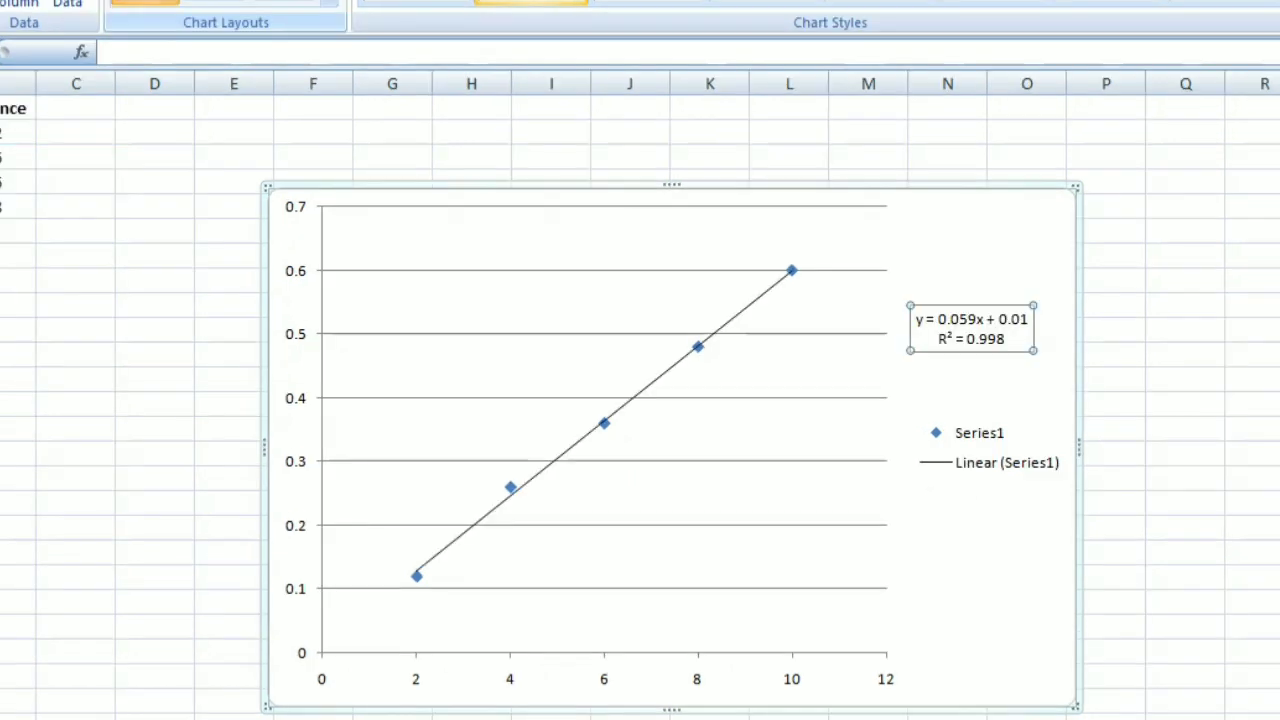
Apply the chart layout with a chart title, axis titles and legend, and title the horizontal axis "concentration"
{"action": "left_click", "coordinate": [198, 30]}
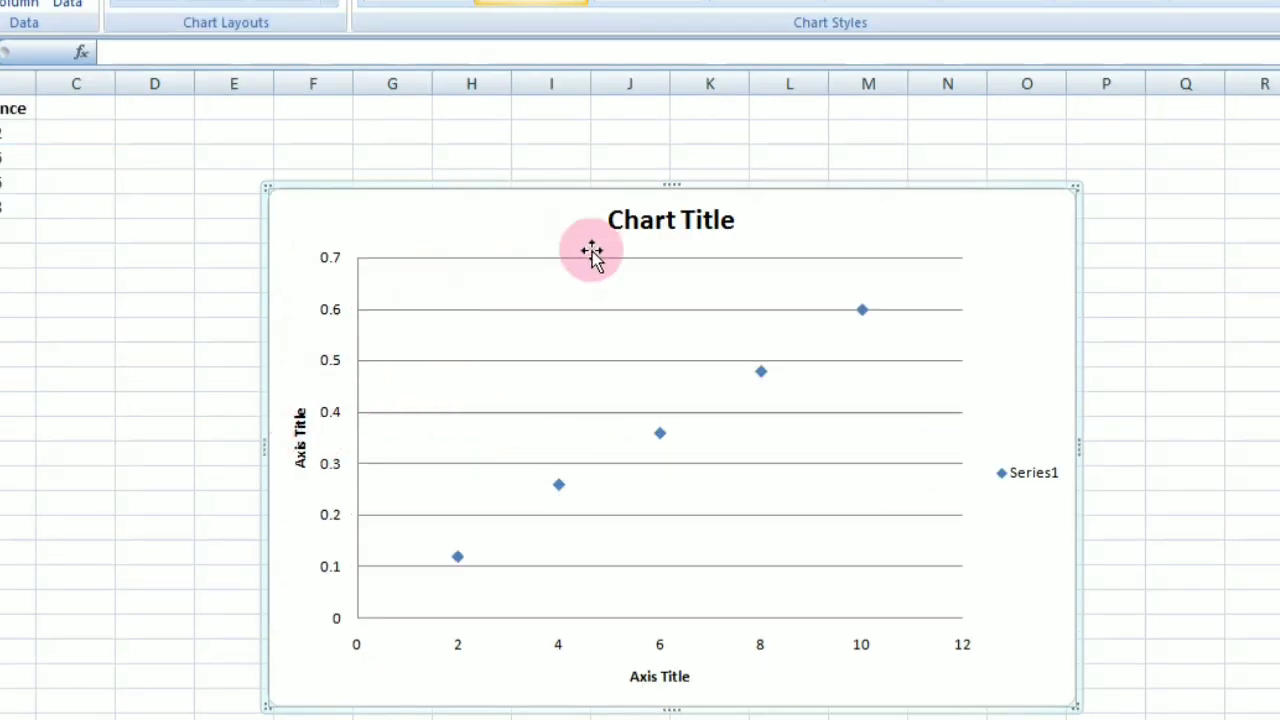
{"action": "left_click", "coordinate": [648, 676]}
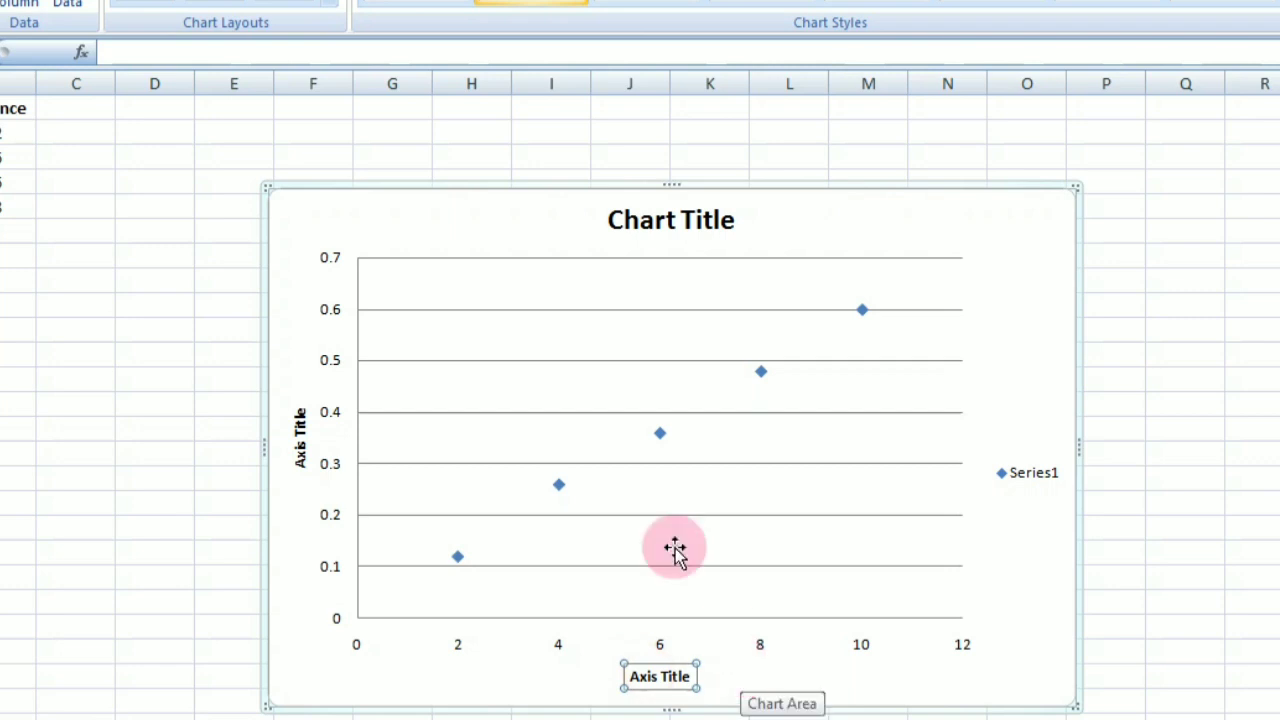
{"action": "left_click", "coordinate": [126, 52]}
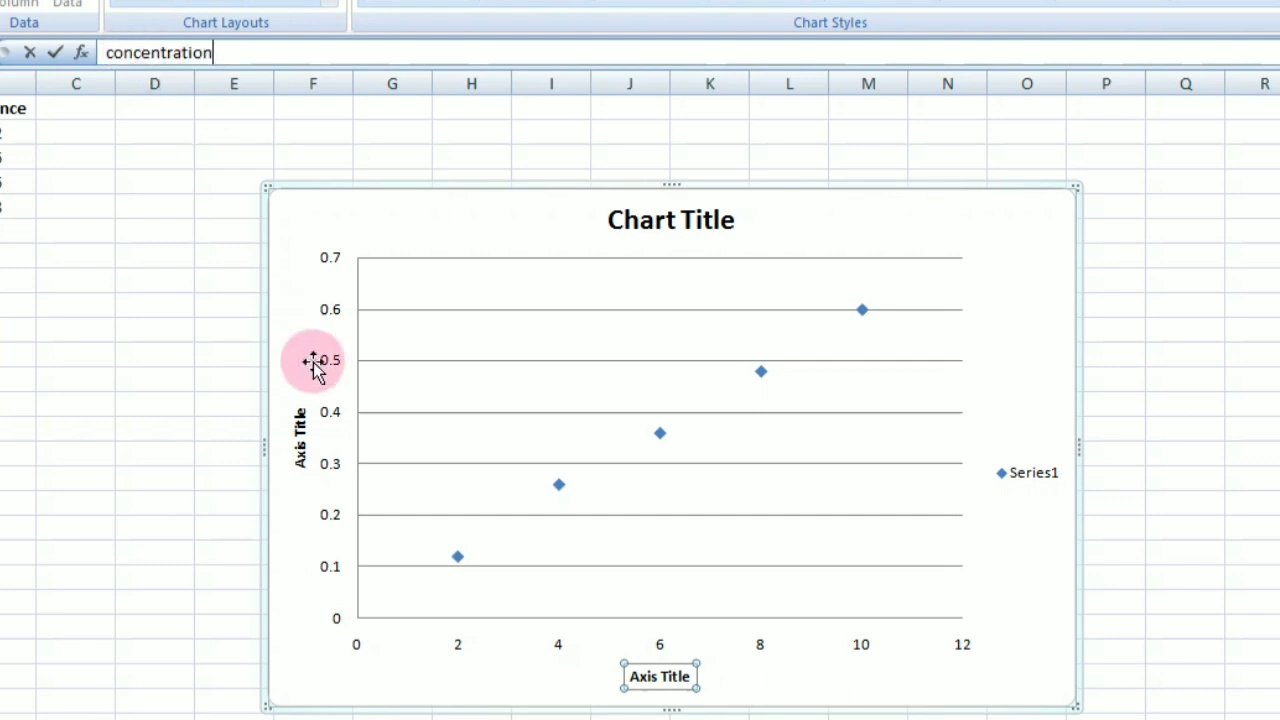
{"action": "left_click", "coordinate": [740, 677]}
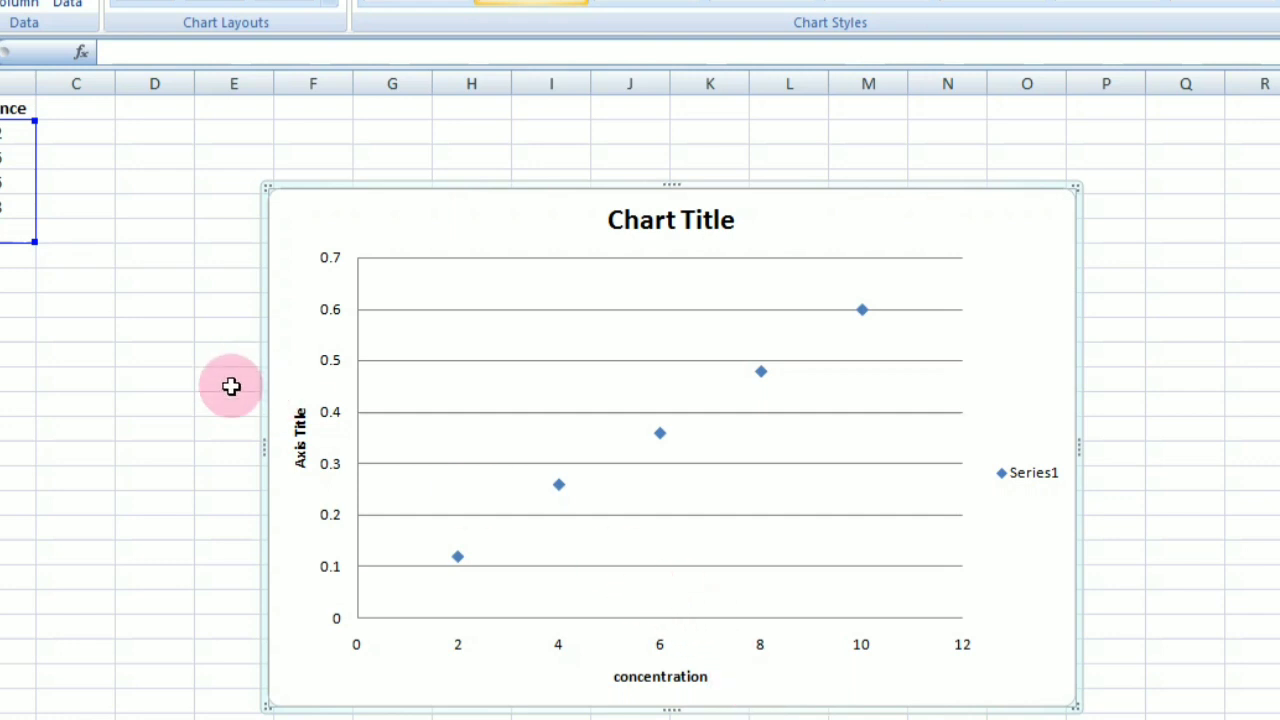
Title the chart's vertical axis "absorbance"
{"action": "left_click", "coordinate": [301, 440]}
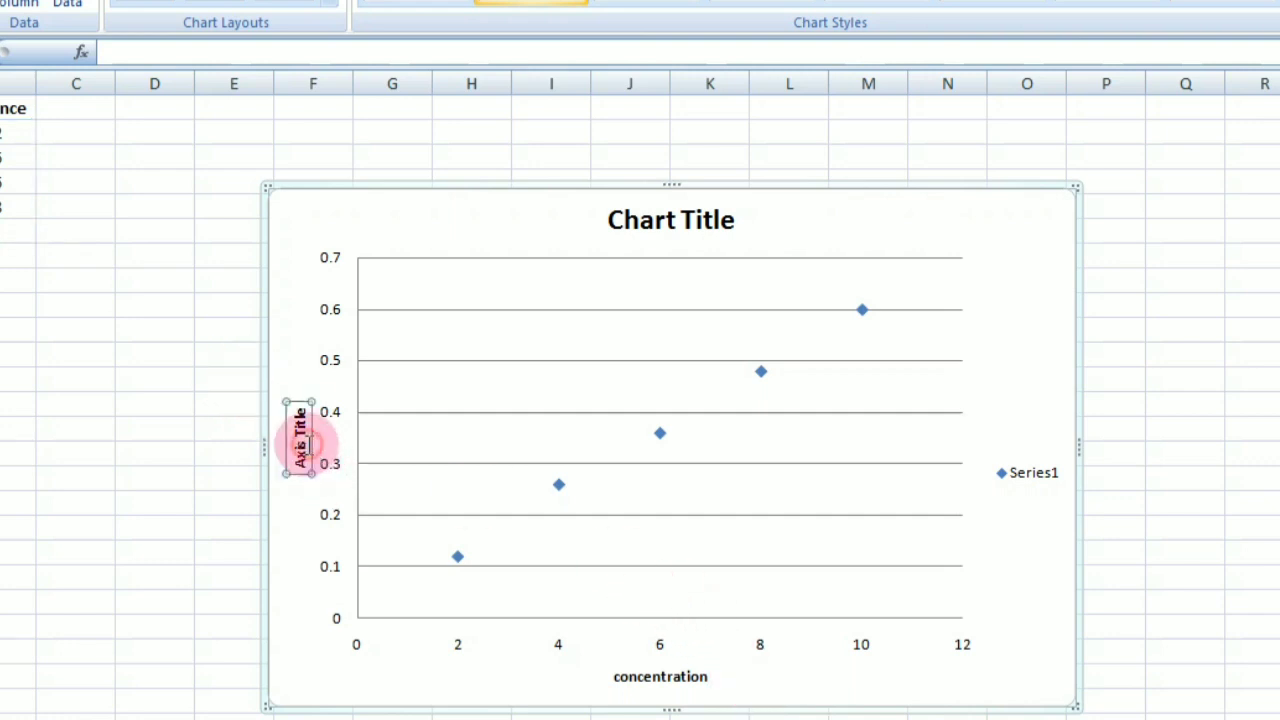
{"action": "left_click", "coordinate": [153, 53]}
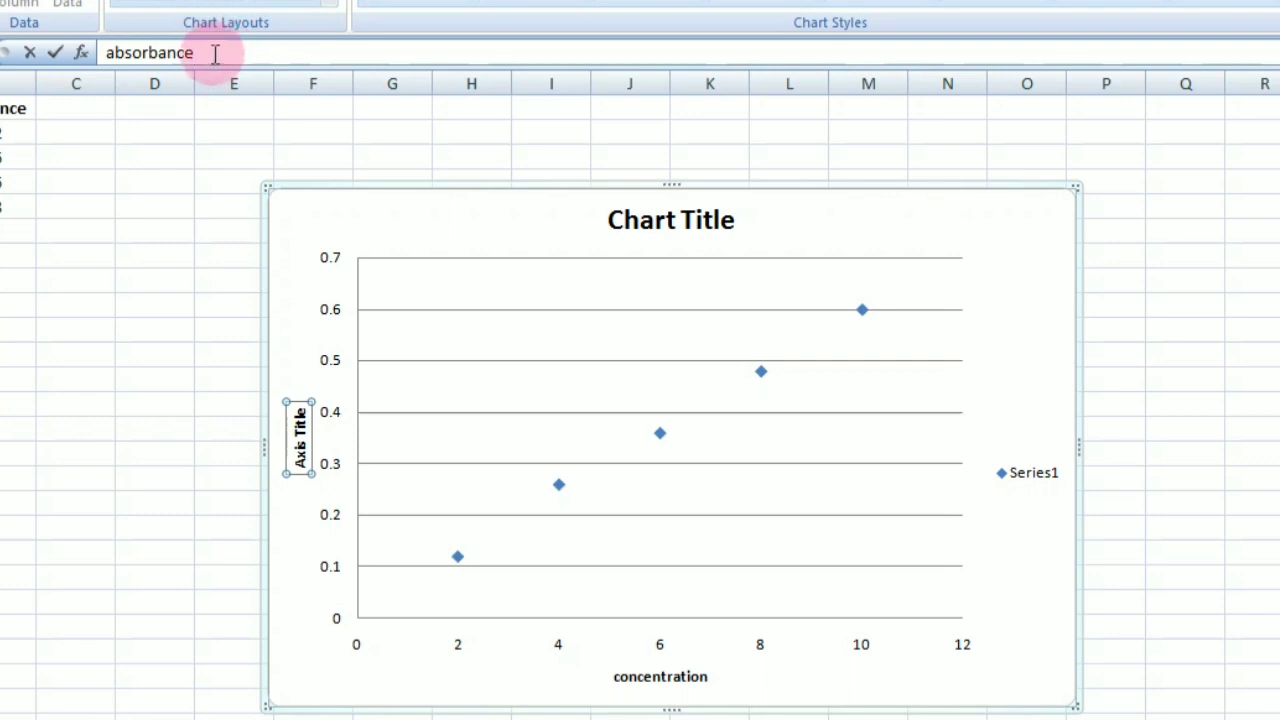
{"action": "left_click", "coordinate": [312, 318]}
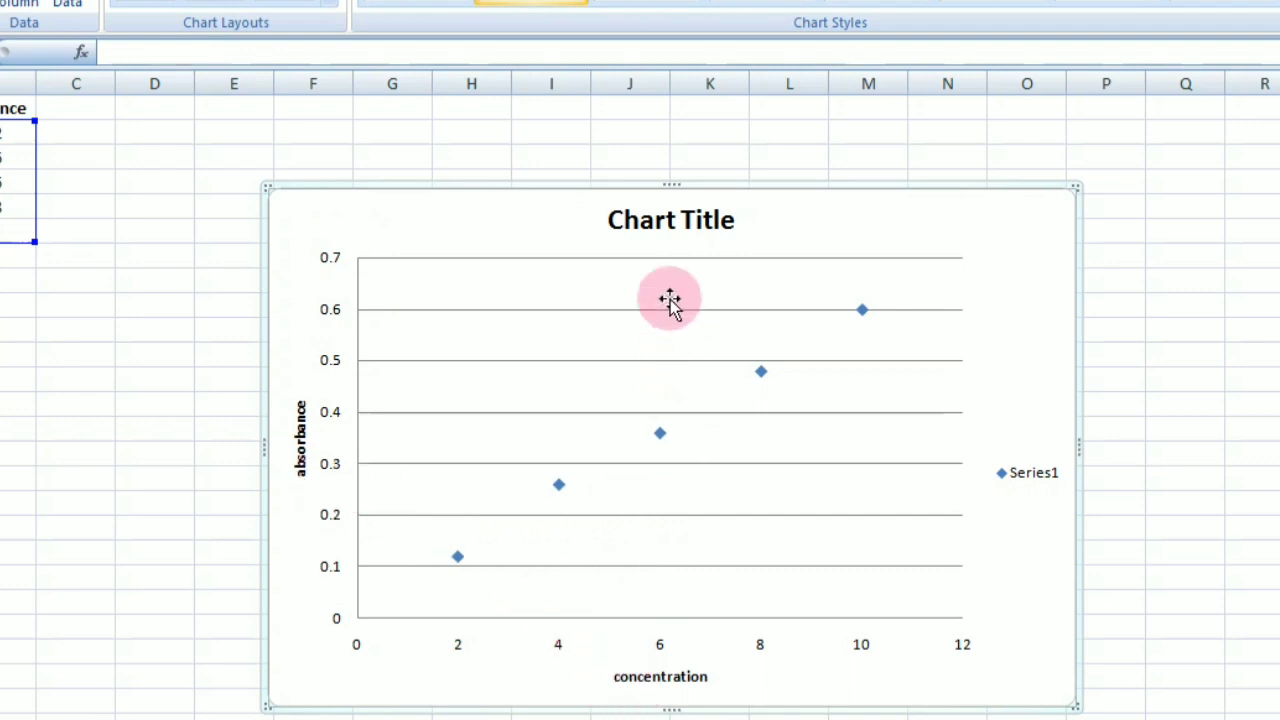
Set the chart title to "calibration curve" and delete the chart's horizontal gridlines
{"action": "left_click", "coordinate": [728, 228]}
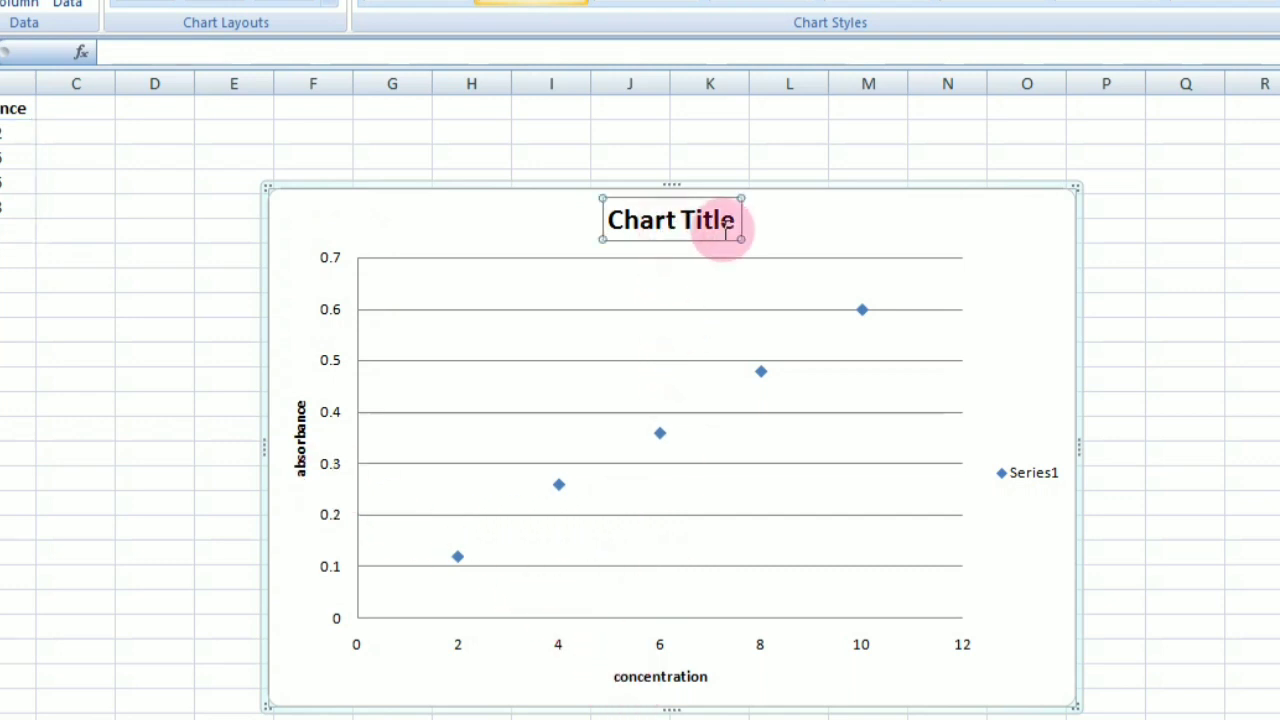
{"action": "type", "text": "calibration curve"}
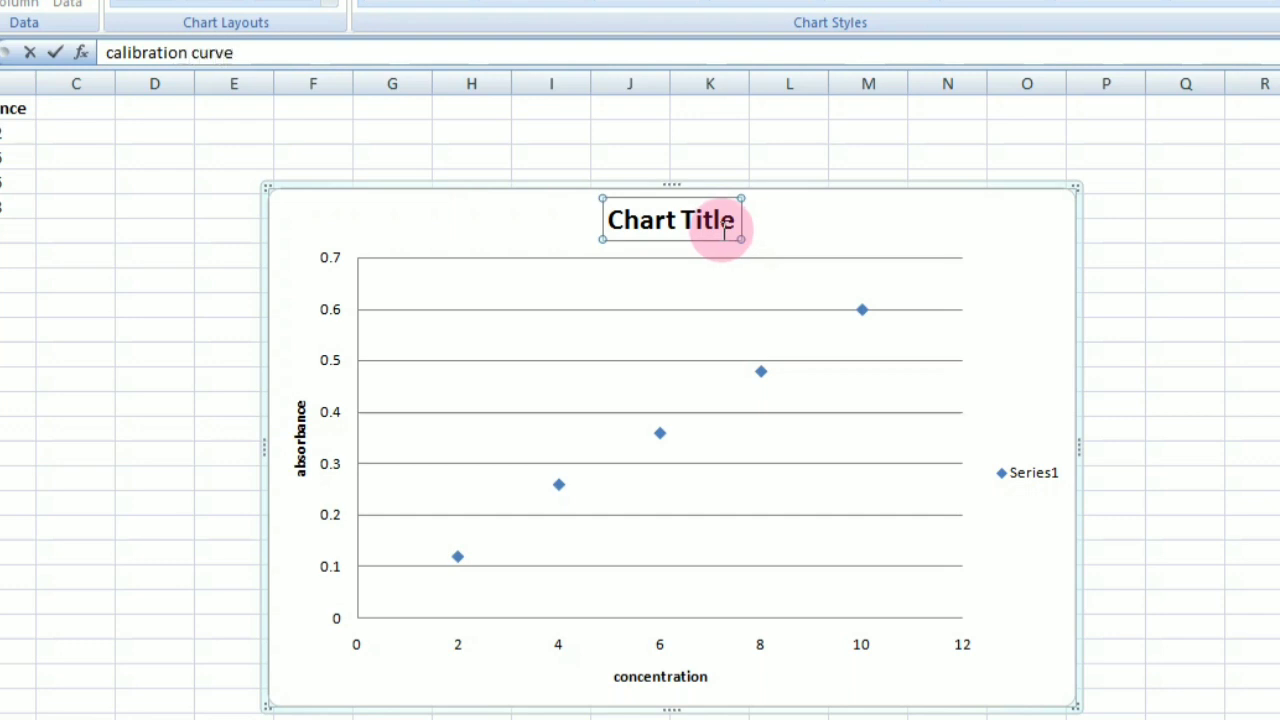
{"action": "left_click", "coordinate": [920, 228]}
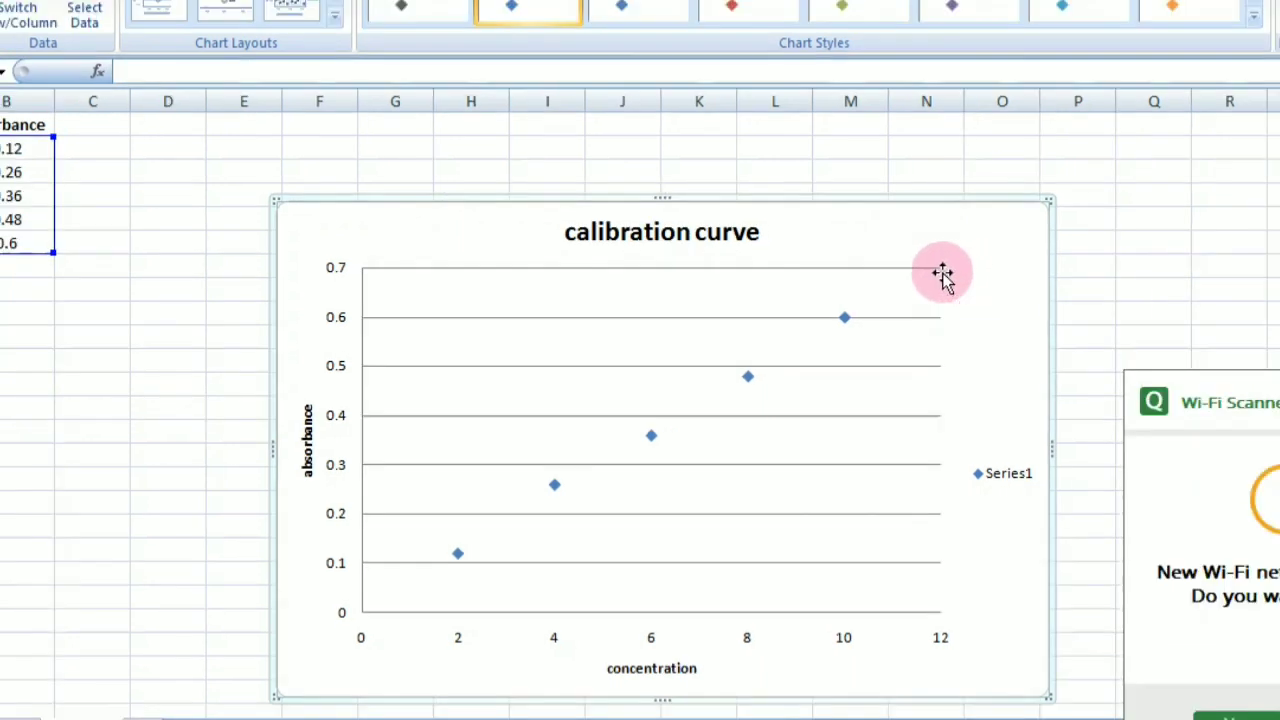
{"action": "left_click", "coordinate": [944, 270]}
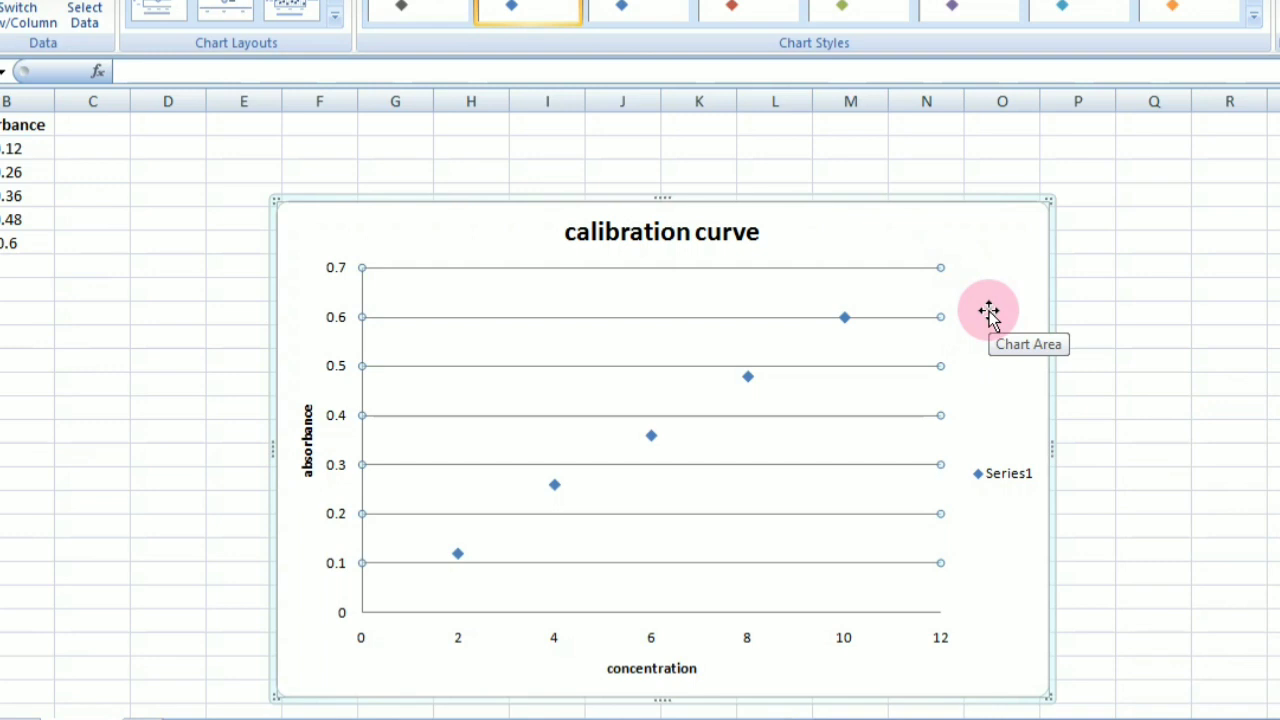
{"action": "key", "text": "Delete"}
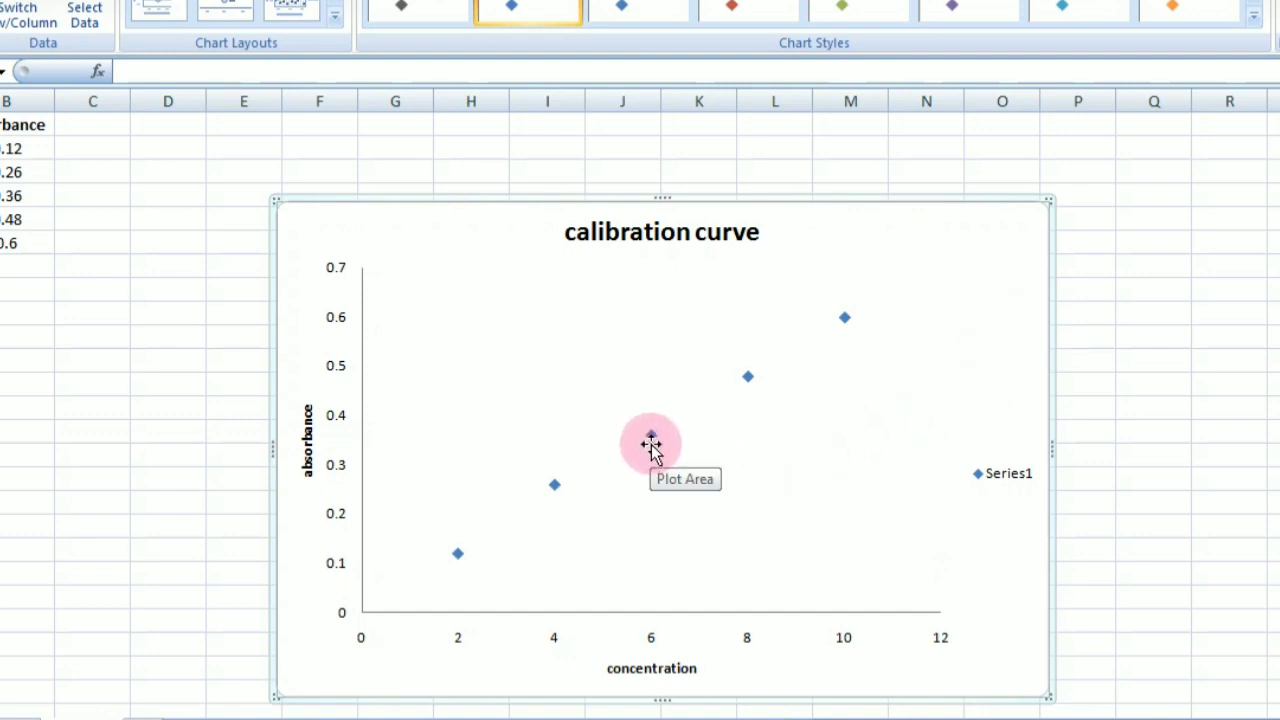
Add a linear trendline showing its equation and R-squared value, and move that label into the empty area above the legend
{"action": "mouse_move", "coordinate": [652, 440]}
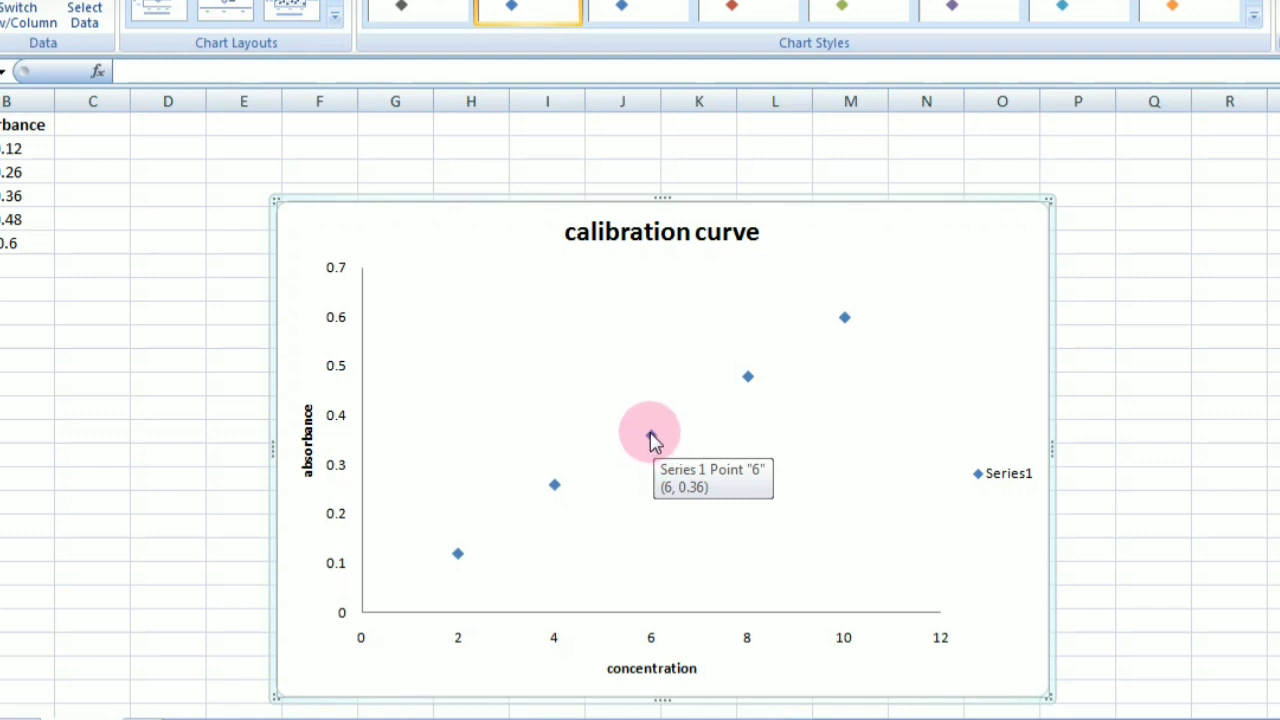
{"action": "right_click", "coordinate": [651, 440]}
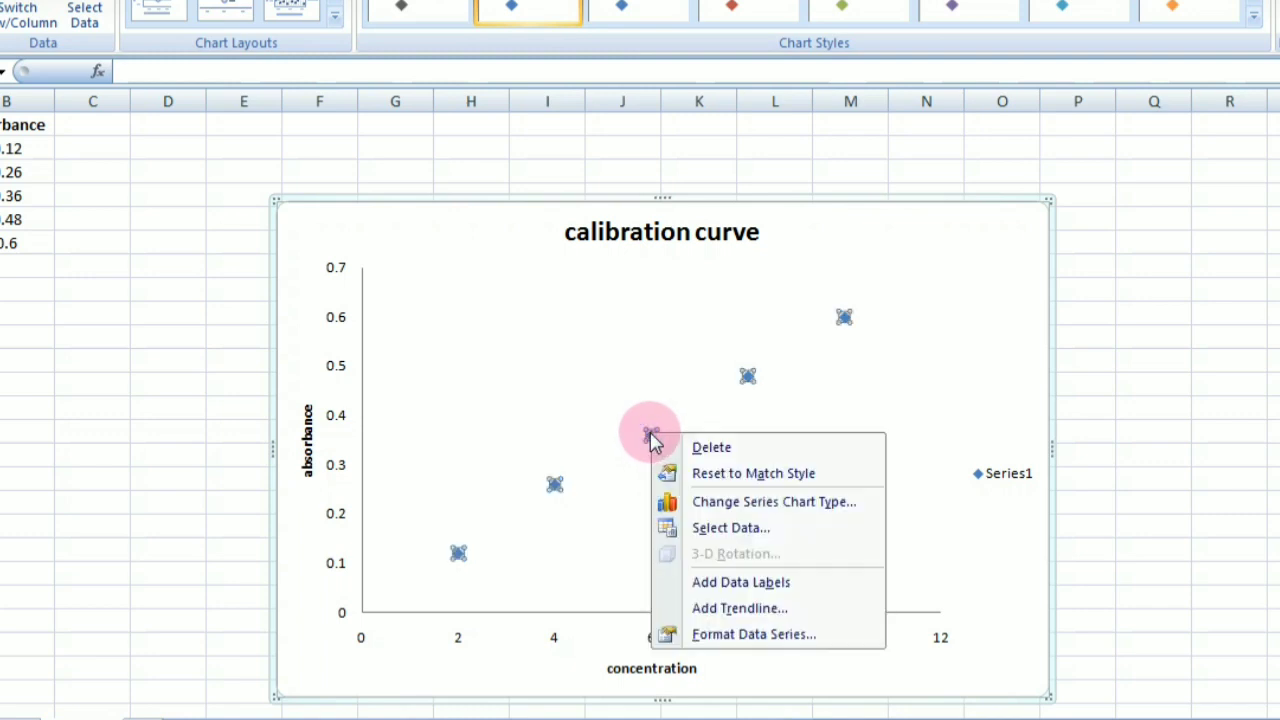
{"action": "left_click", "coordinate": [753, 610]}
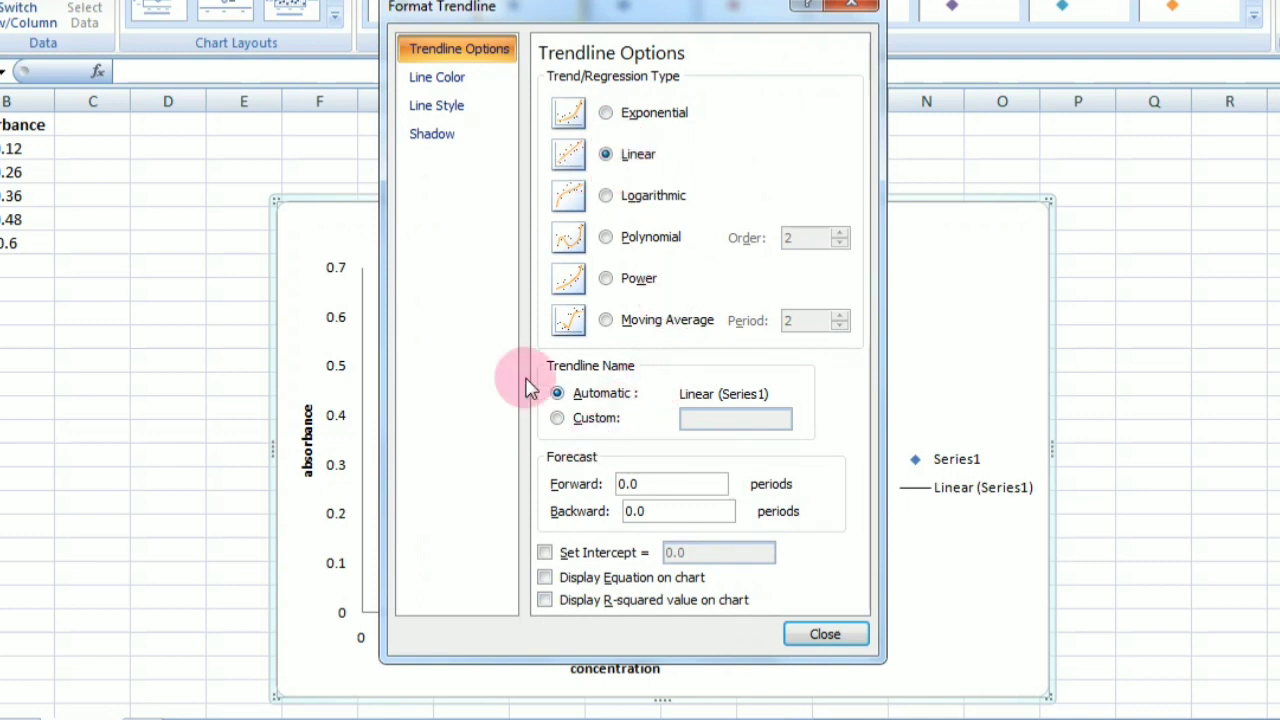
{"action": "left_click", "coordinate": [544, 579]}
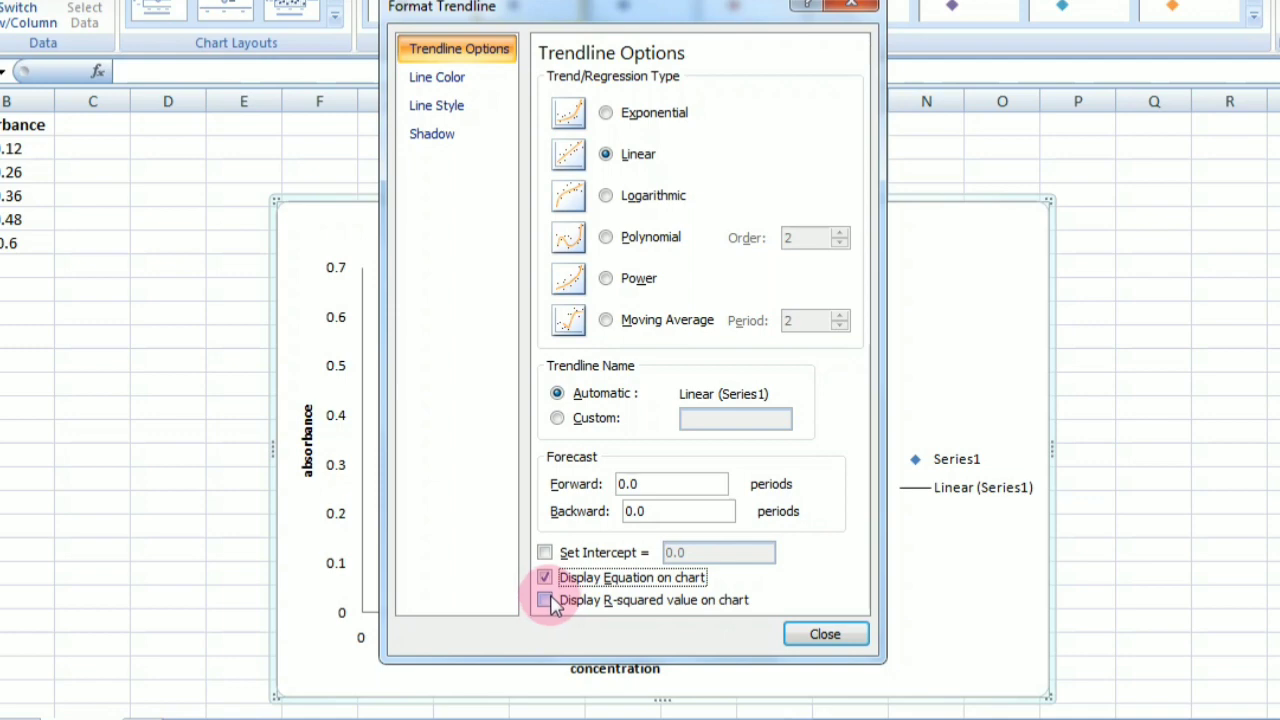
{"action": "left_click", "coordinate": [545, 600]}
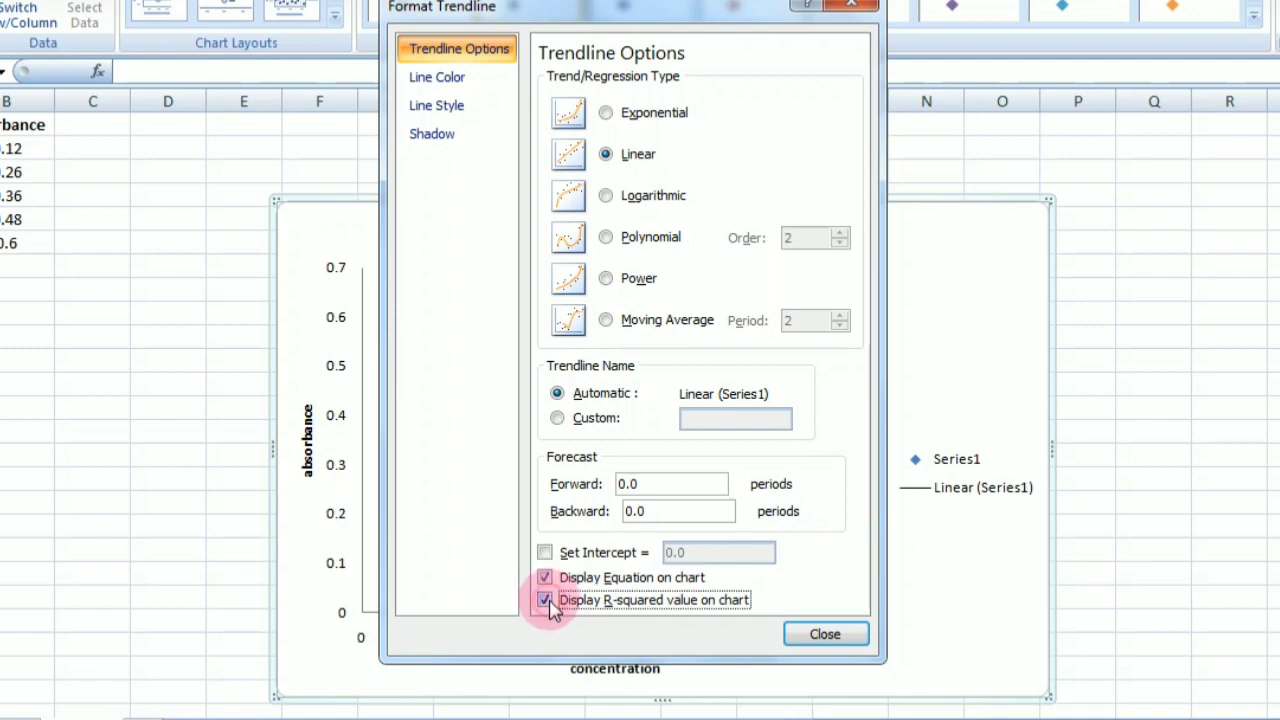
{"action": "left_click", "coordinate": [826, 636]}
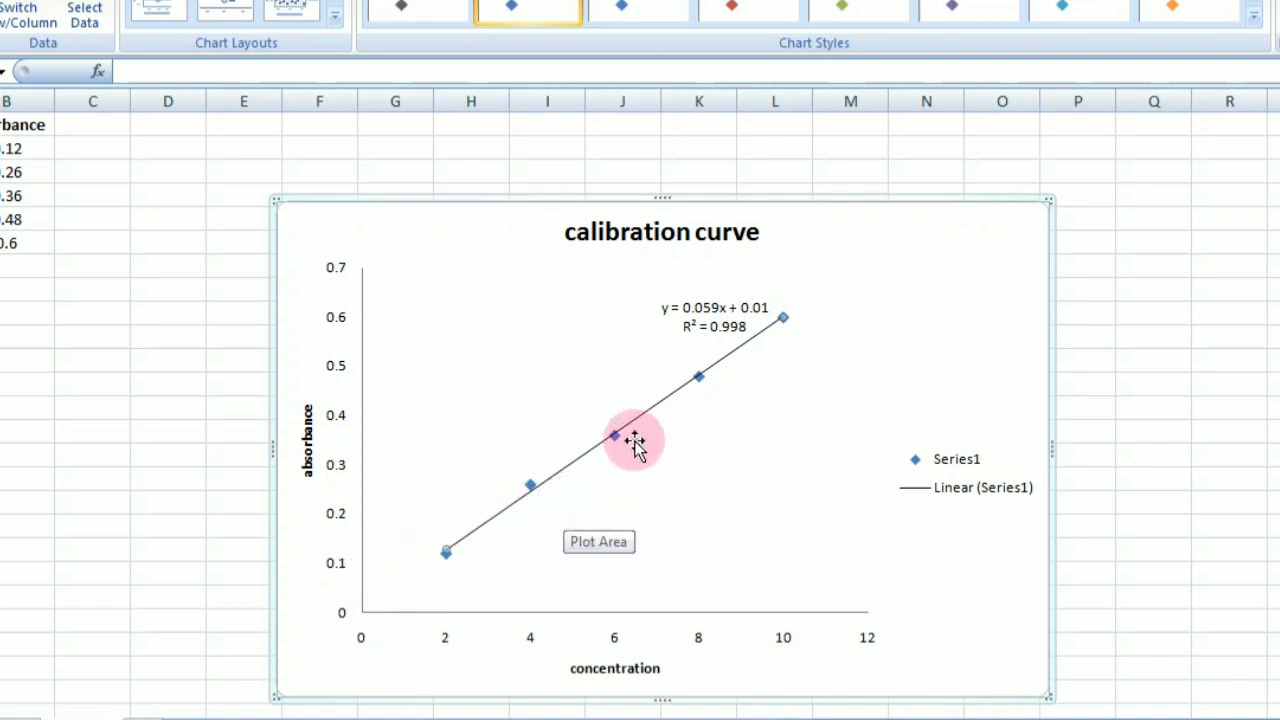
{"action": "left_click", "coordinate": [712, 305]}
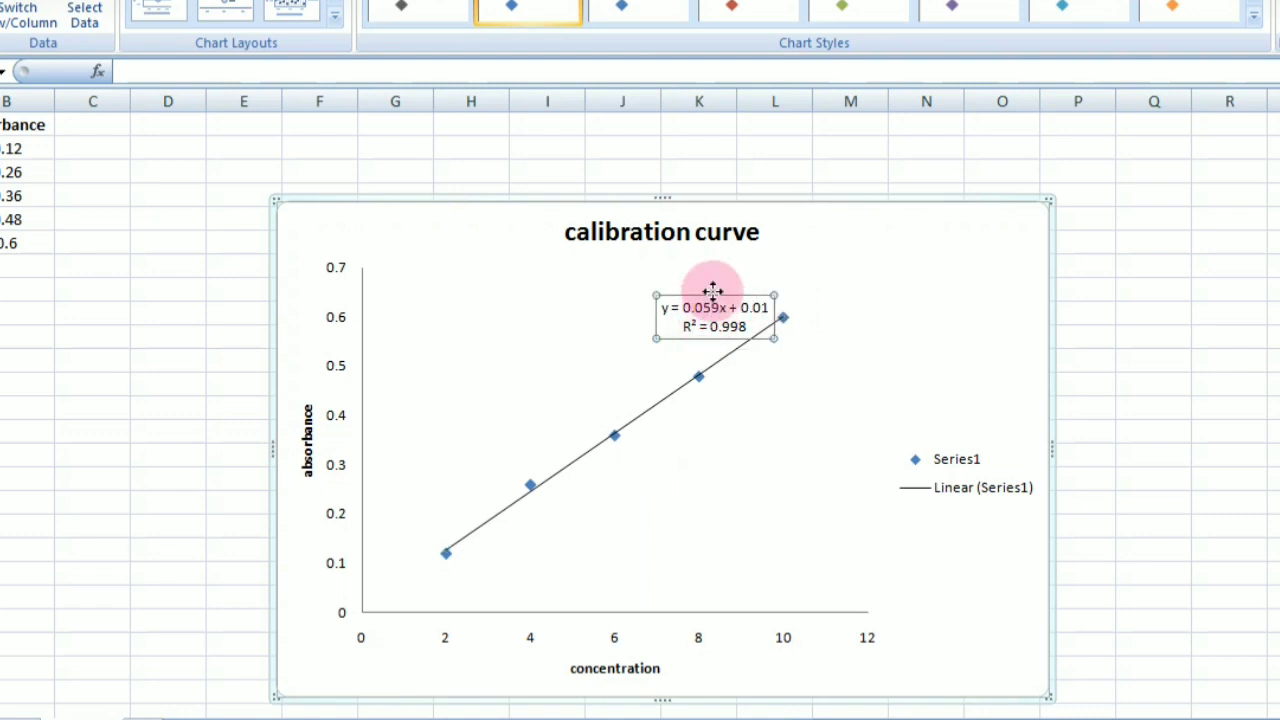
{"action": "left_click_drag", "start_coordinate": [712, 290], "coordinate": [917, 303]}
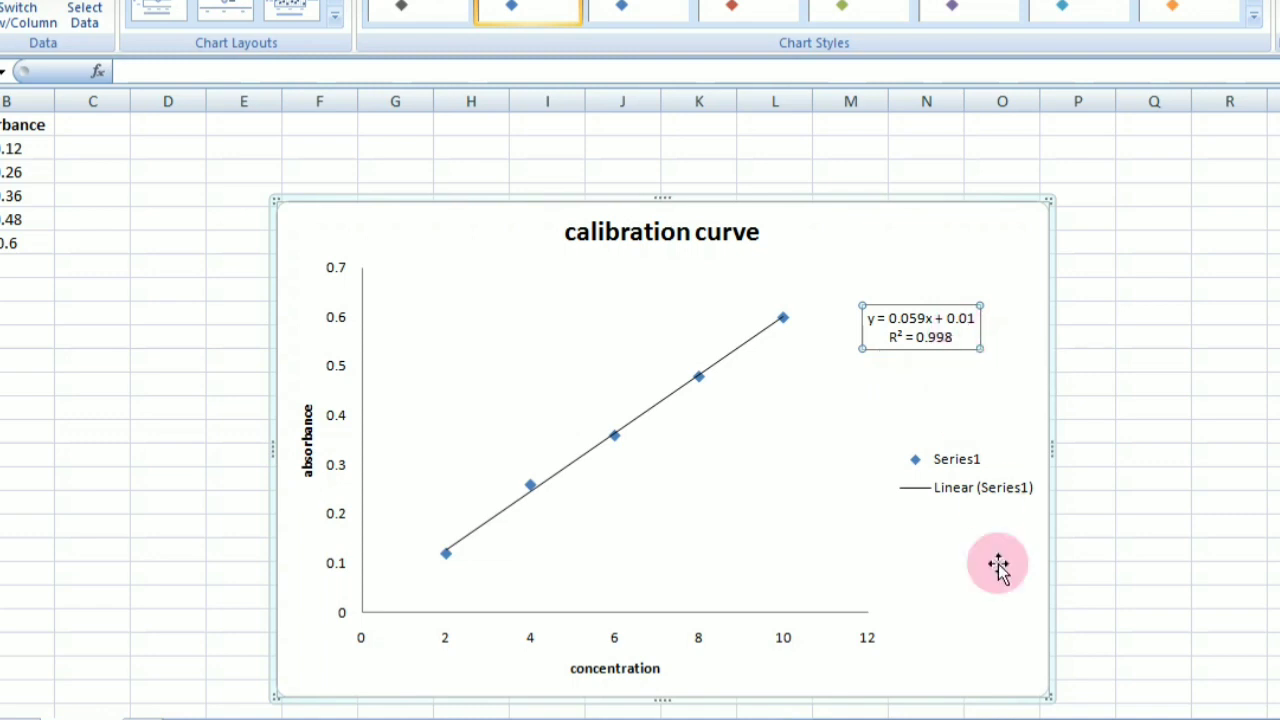
Enter the label "unknown" in cell A8 and its absorbance 0.45 in cell B8
{"action": "left_click", "coordinate": [73, 297]}
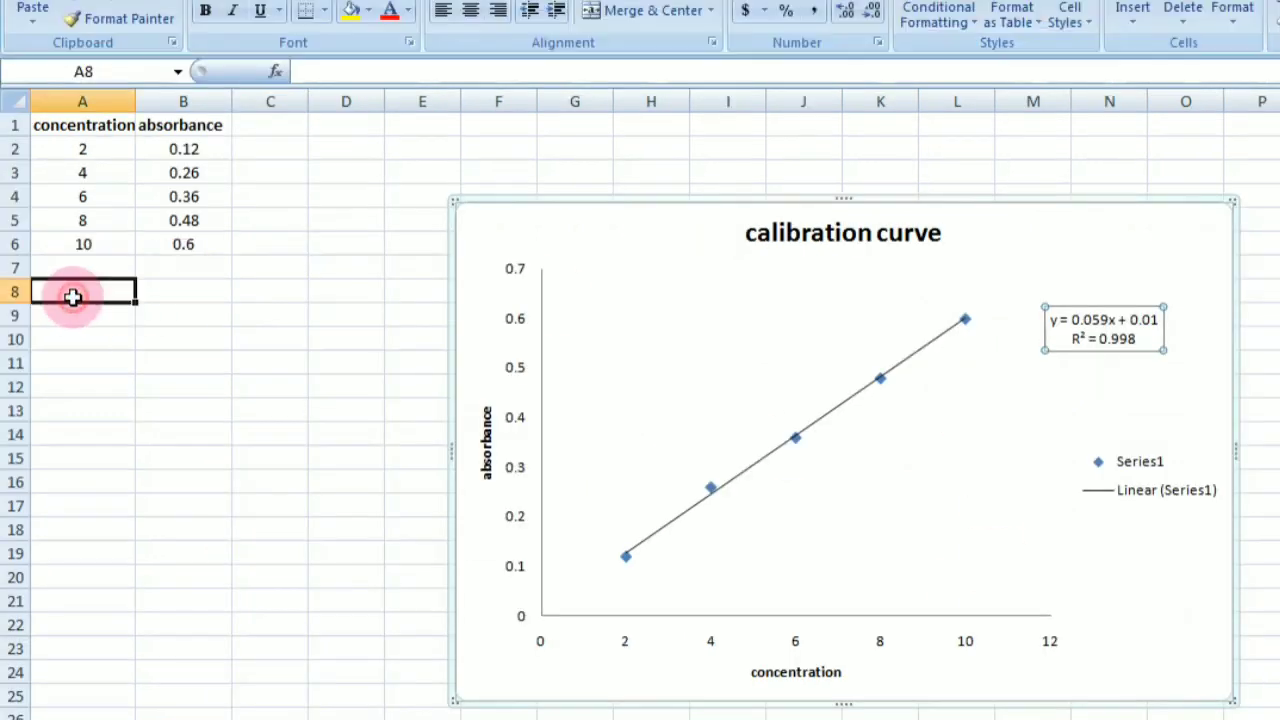
{"action": "type", "text": "unk"}
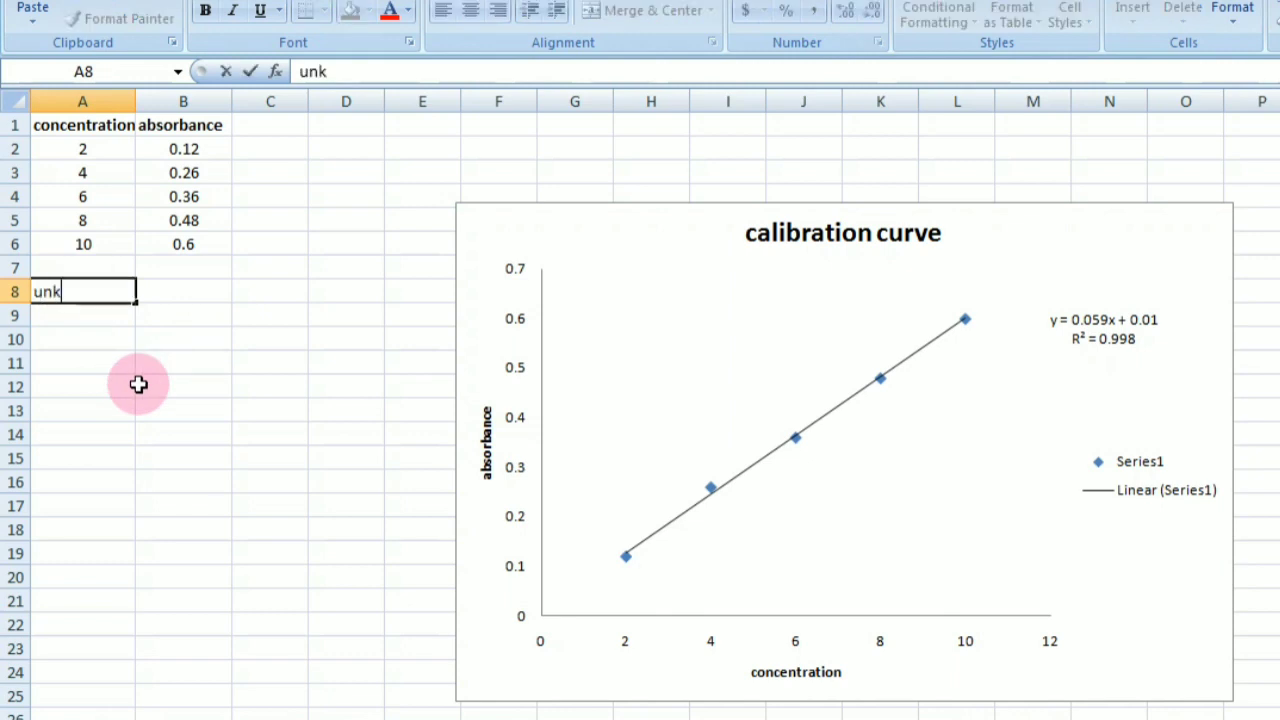
{"action": "type", "text": "nown"}
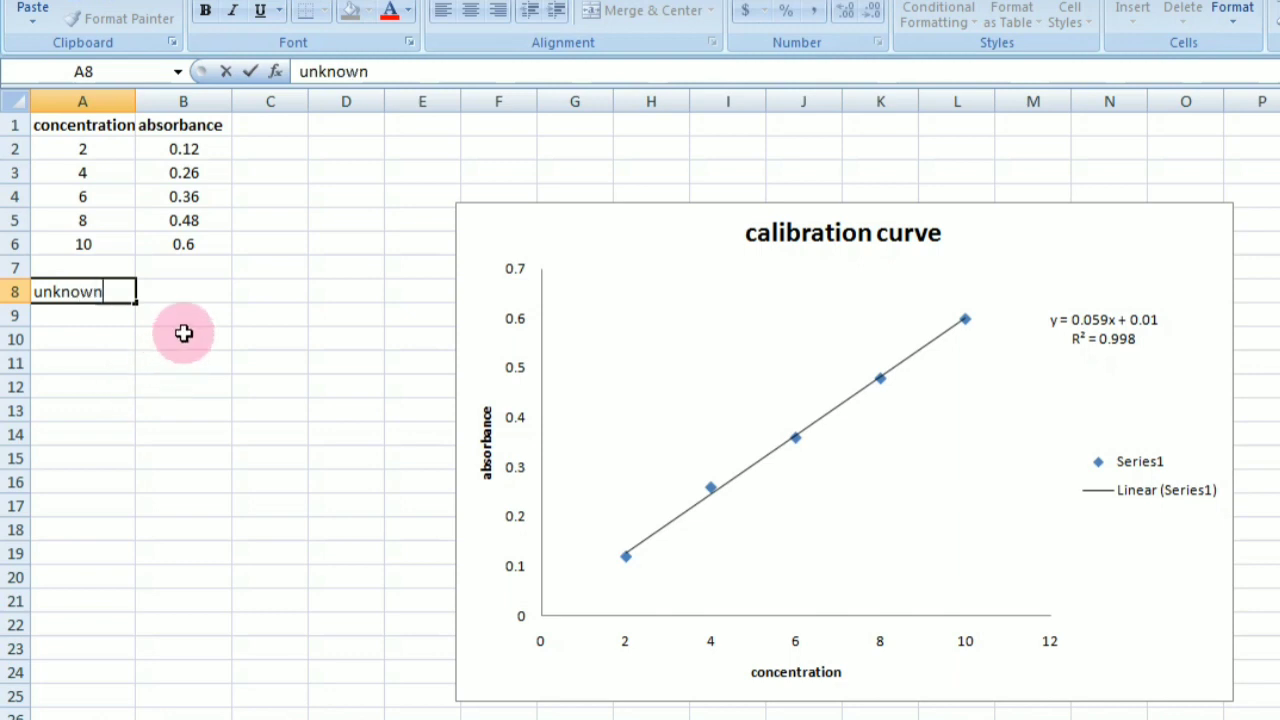
{"action": "left_click", "coordinate": [187, 290]}
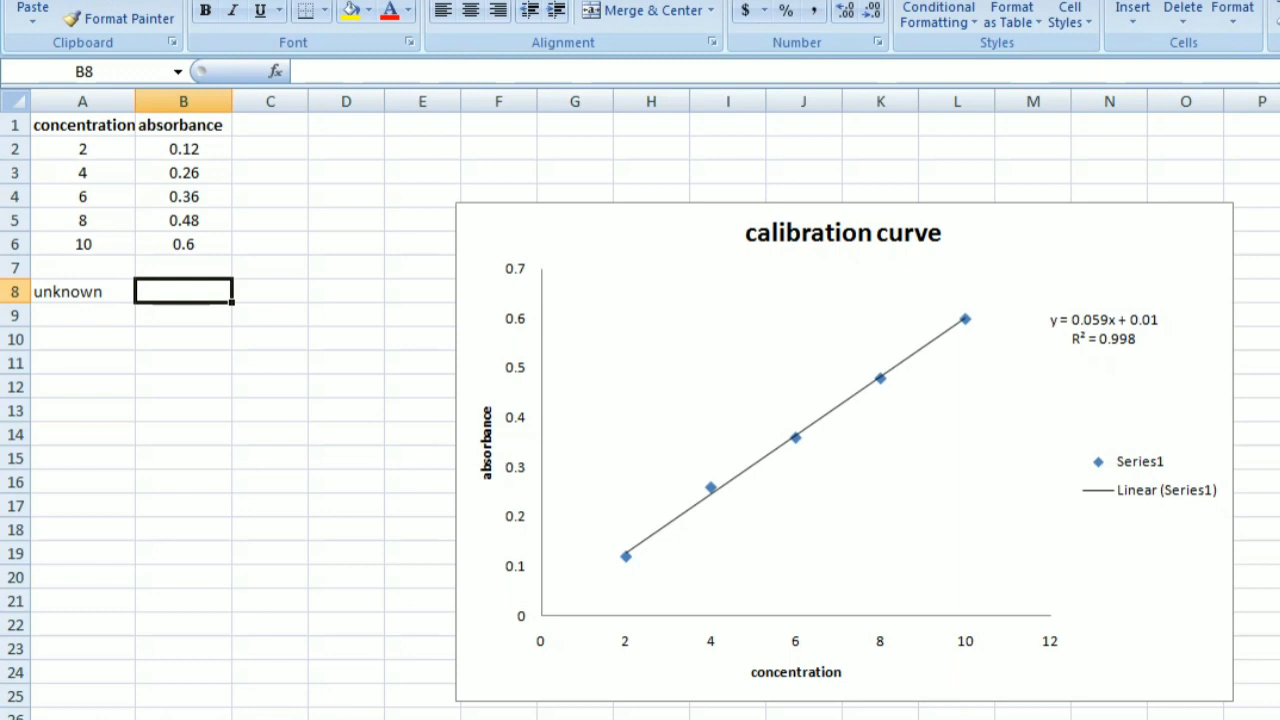
{"action": "type", "text": "0."}
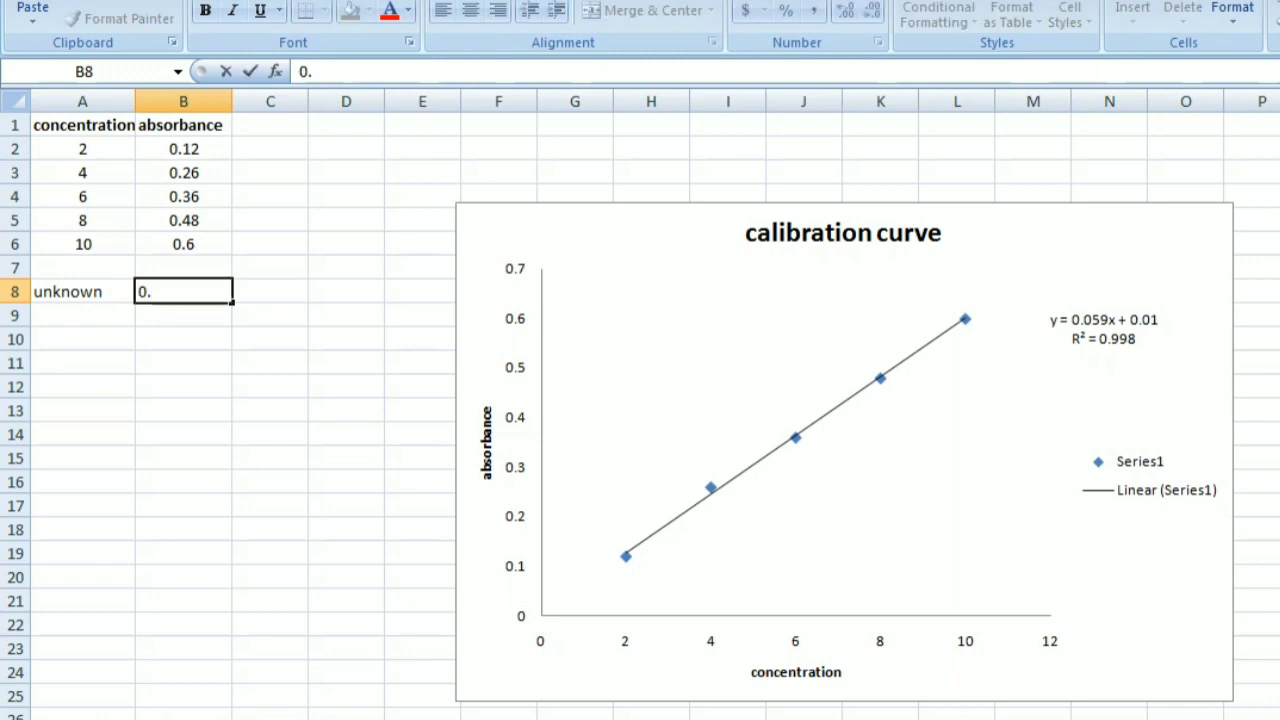
{"action": "type", "text": "45"}
{"action": "left_click", "coordinate": [72, 537]}
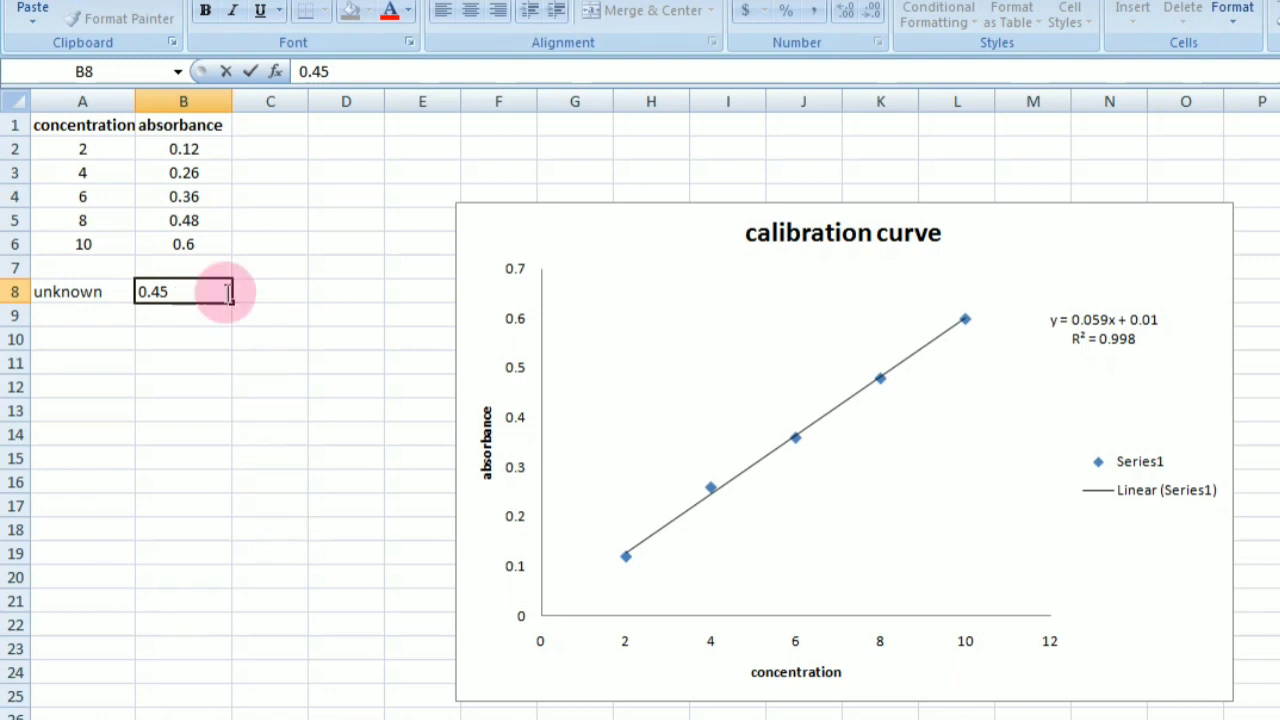
{"action": "left_click", "coordinate": [288, 296]}
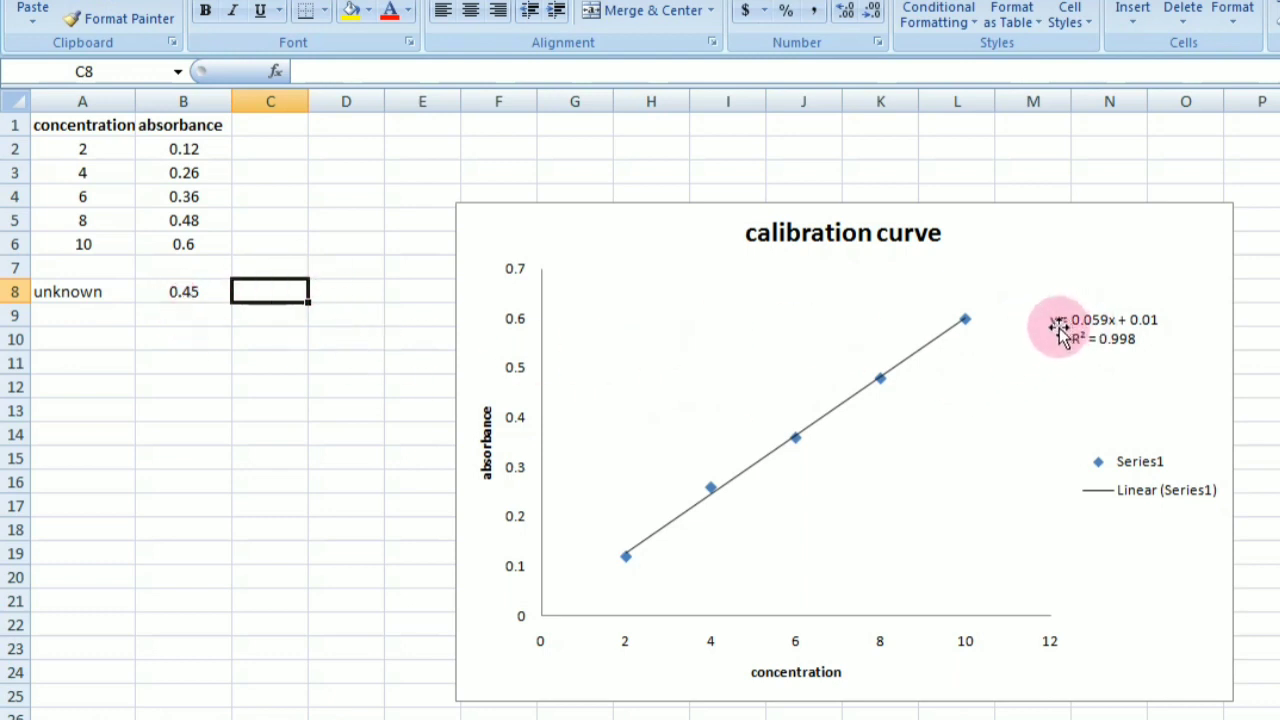
Enter the trendline equation "y=0.059x+0.01" as text in cell B11 and widen column B to fit it
{"action": "left_click", "coordinate": [175, 369]}
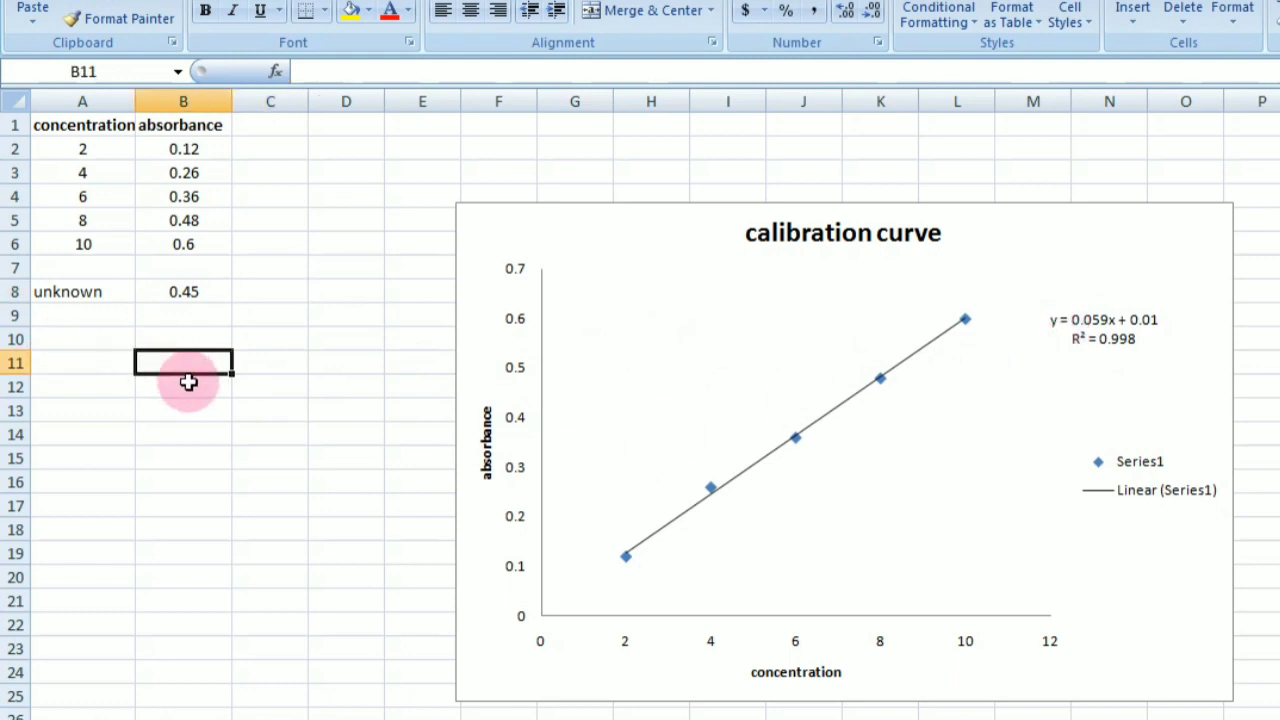
{"action": "type", "text": "y"}
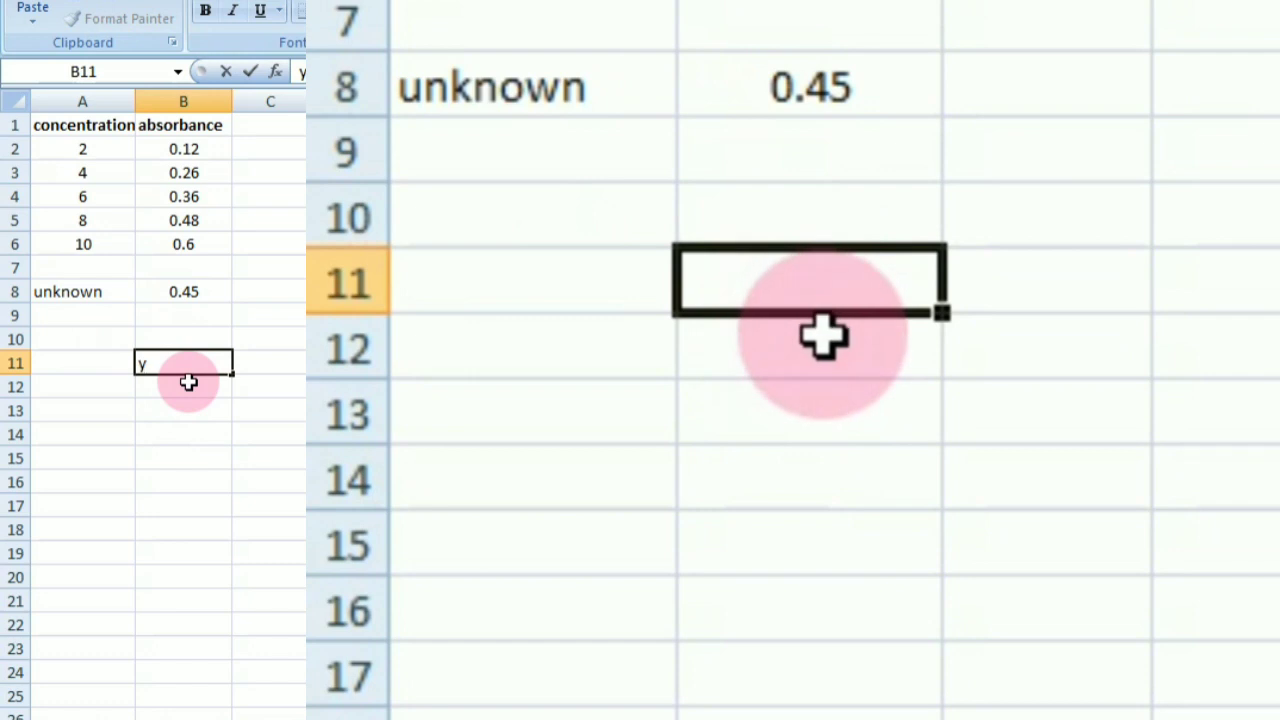
{"action": "type", "text": "=0.05"}
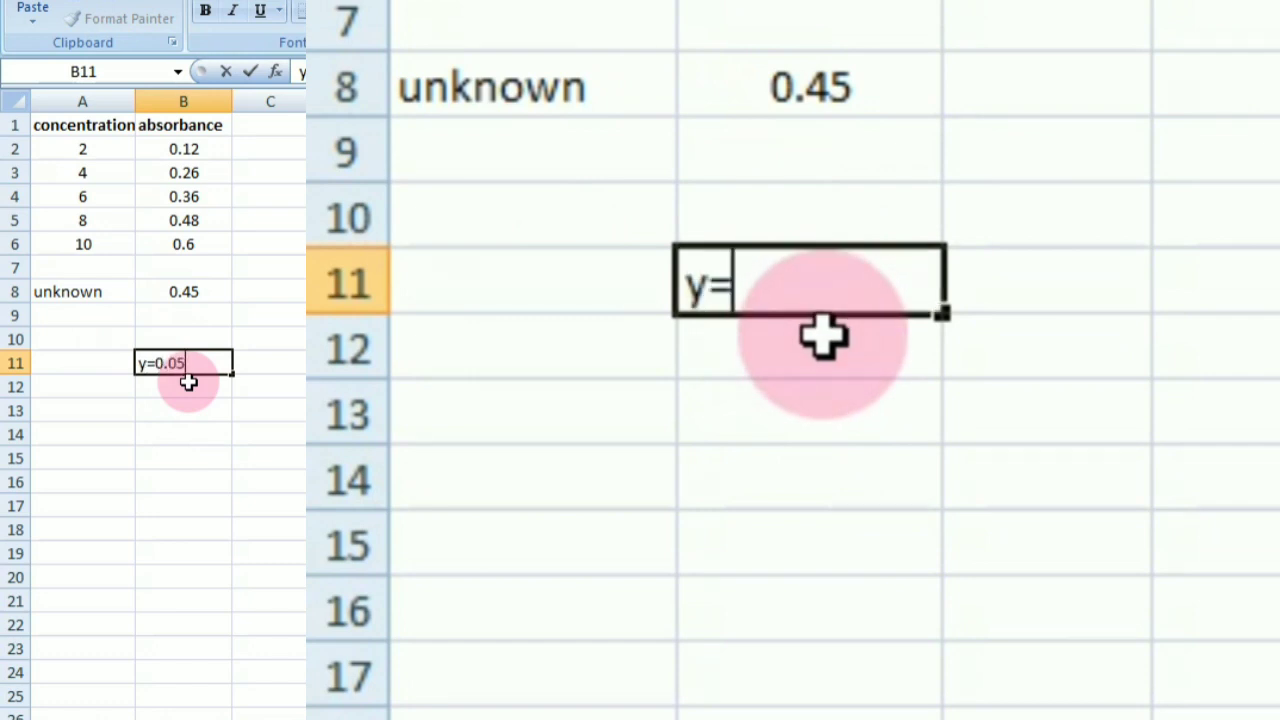
{"action": "type", "text": "9"}
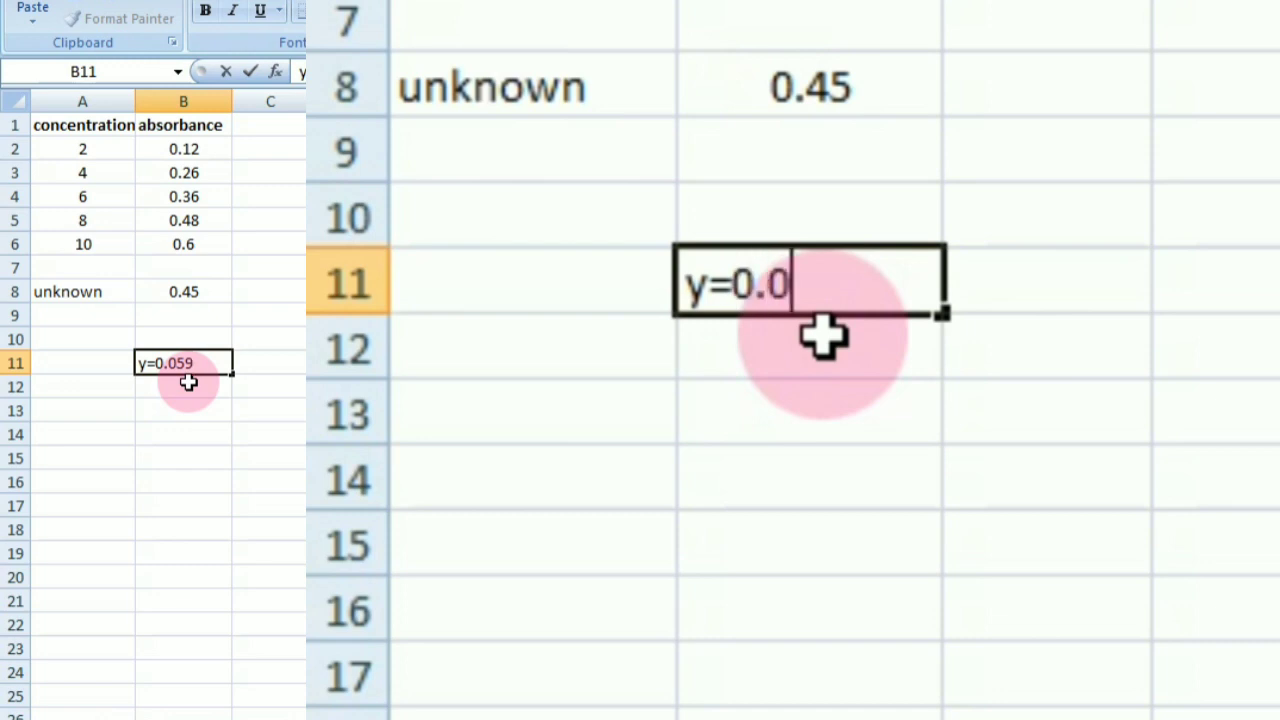
{"action": "type", "text": "x"}
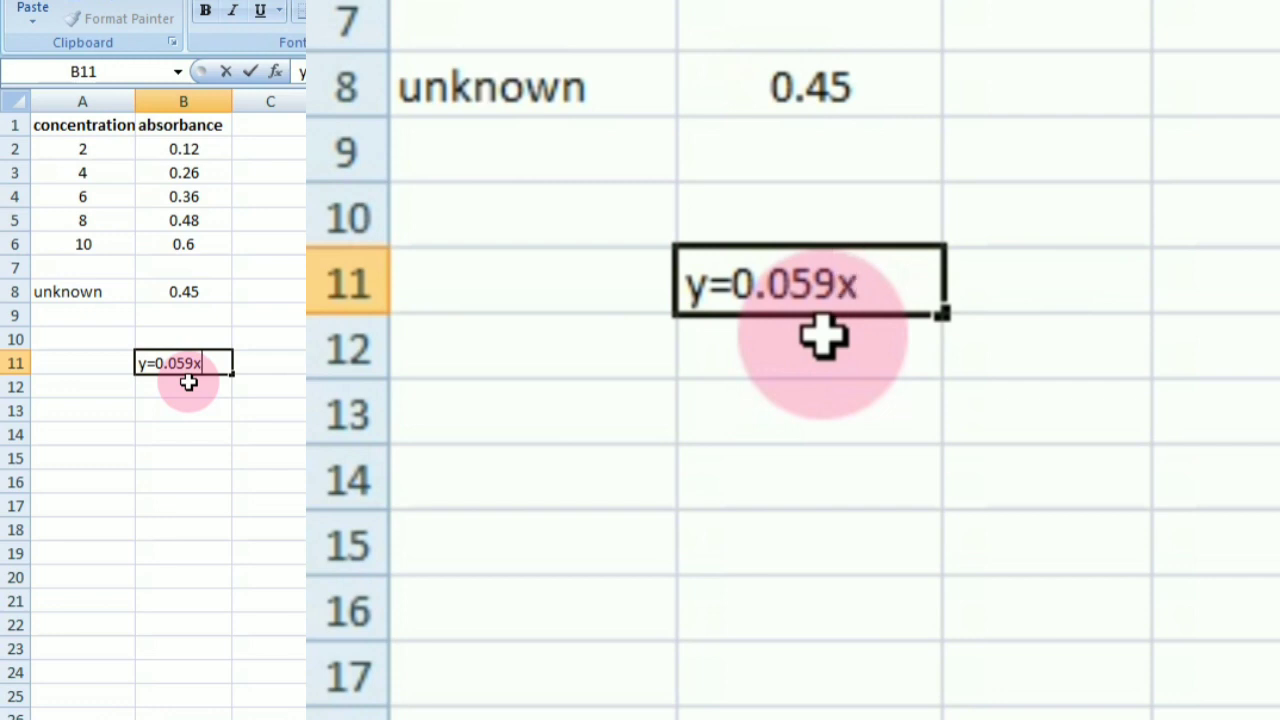
{"action": "type", "text": "+0.01"}
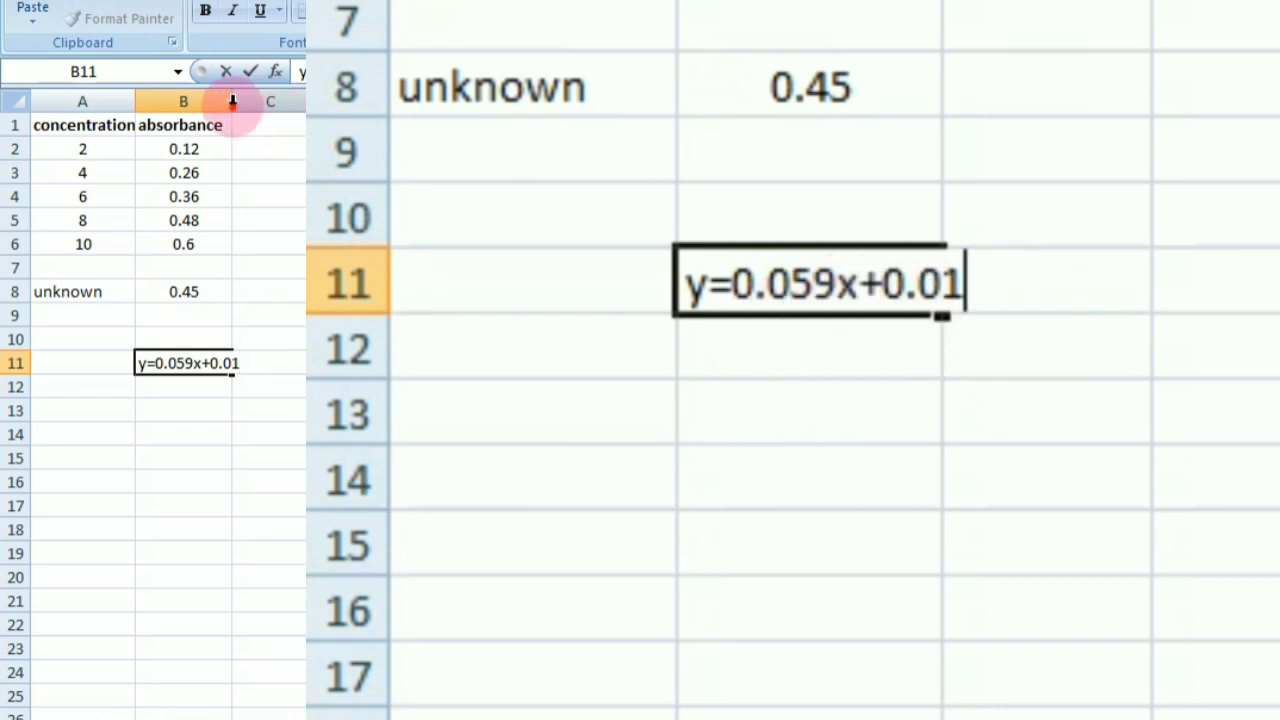
{"action": "left_click_drag", "start_coordinate": [233, 100], "coordinate": [247, 109]}
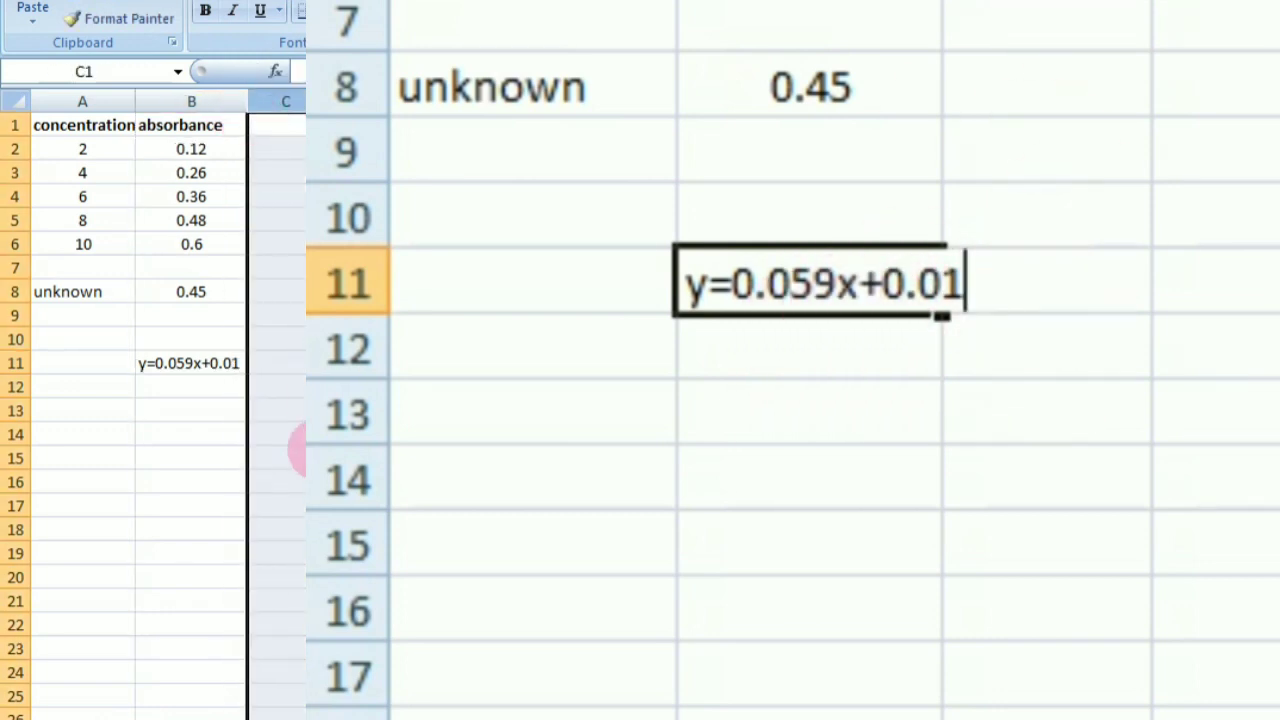
{"action": "left_click", "coordinate": [168, 390]}
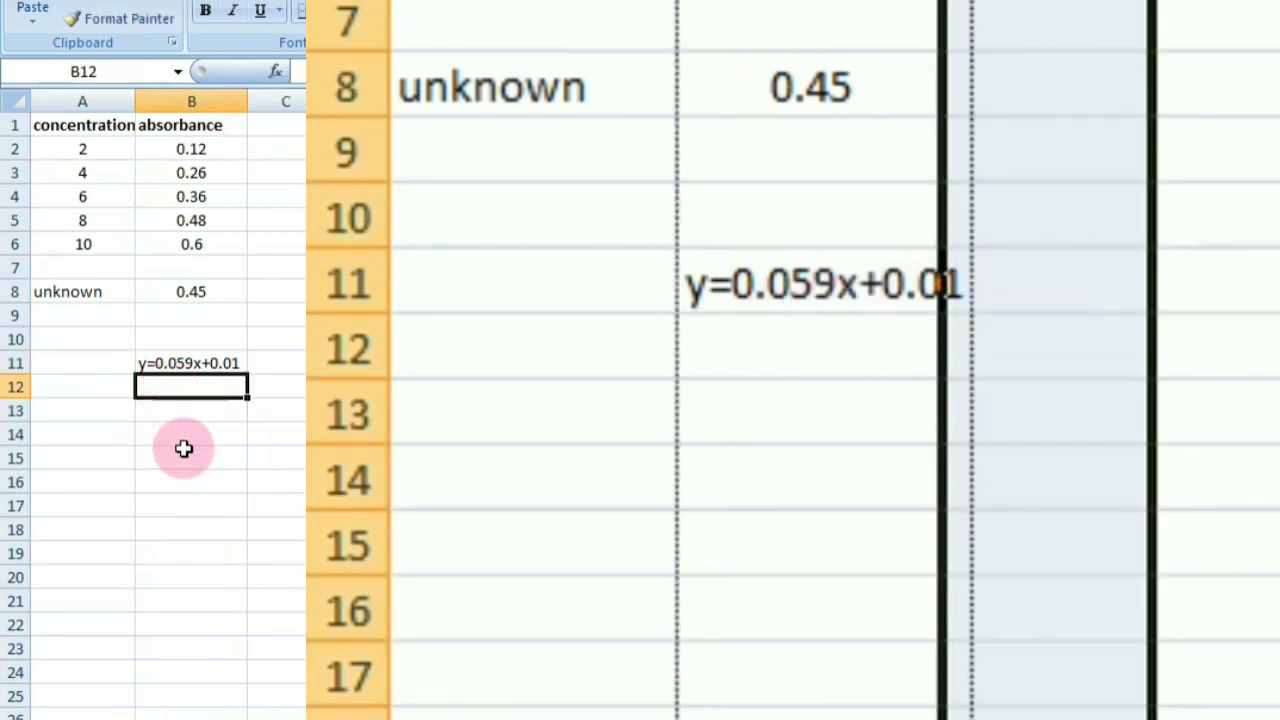
Enter "0.45=0.059x+0.01" in cell B13, substituting the unknown's absorbance for y, and widen column B to fit it
{"action": "left_click", "coordinate": [150, 410]}
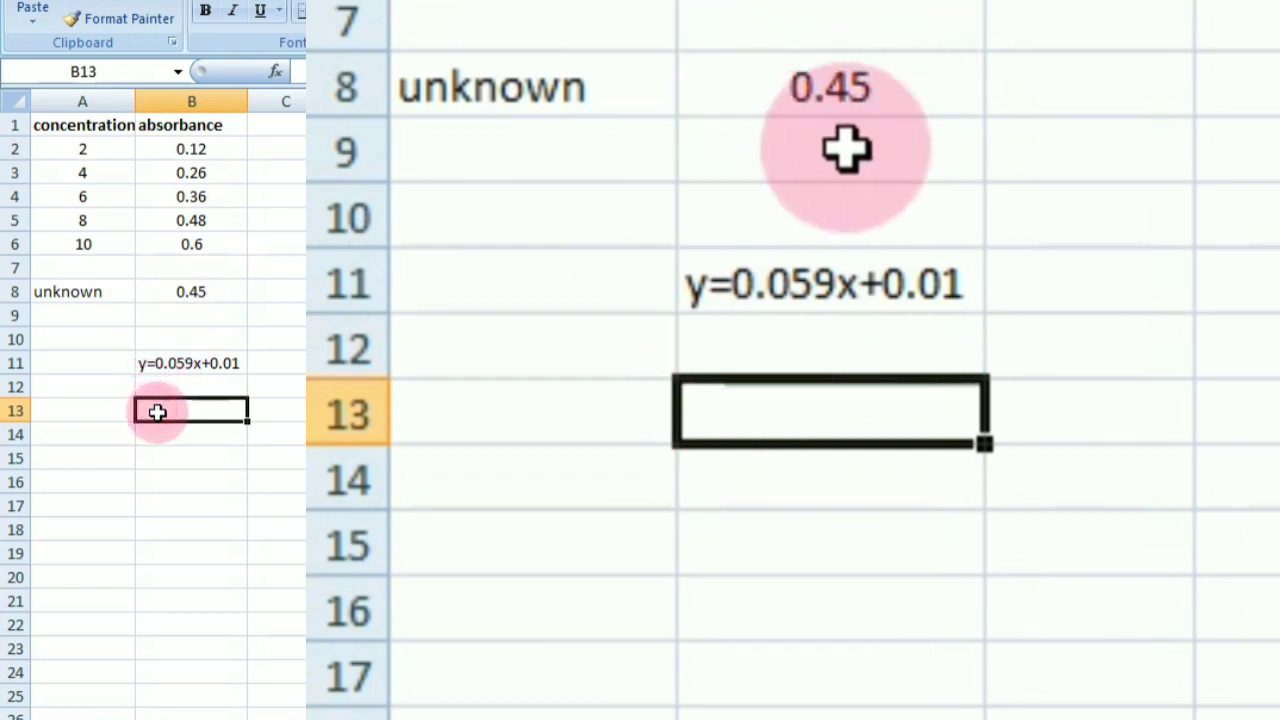
{"action": "type", "text": "0."}
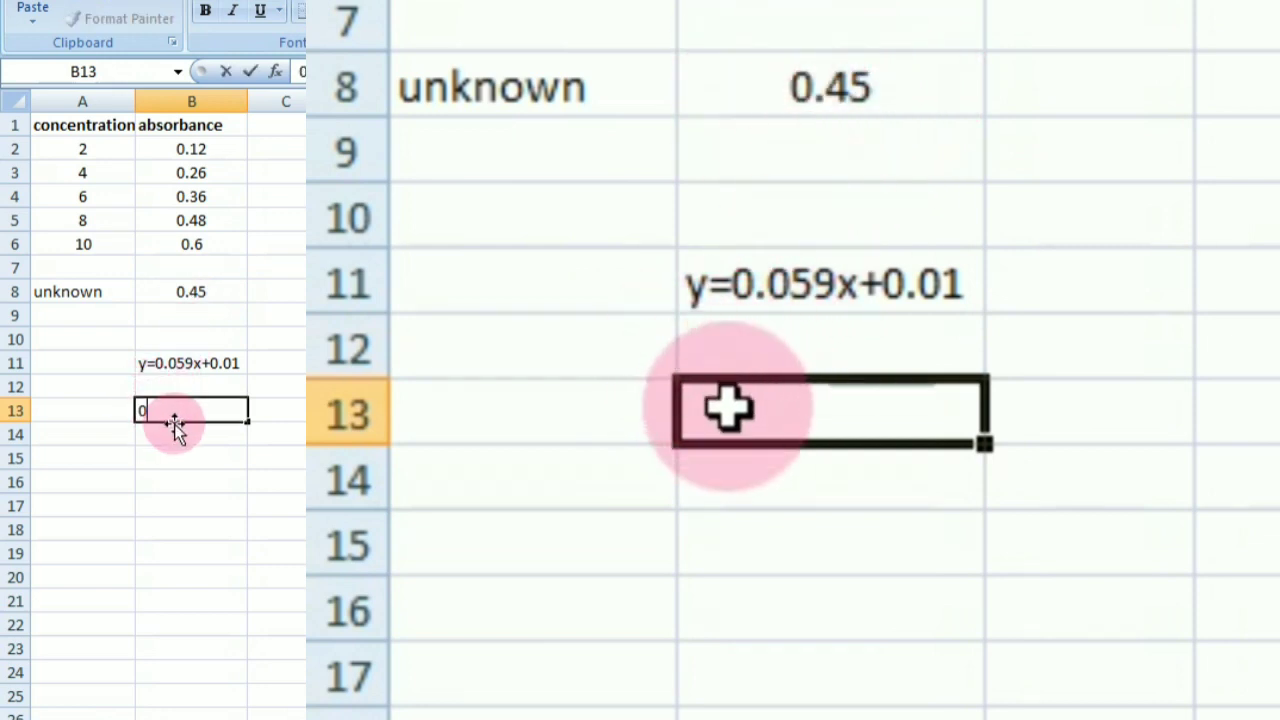
{"action": "type", "text": "45"}
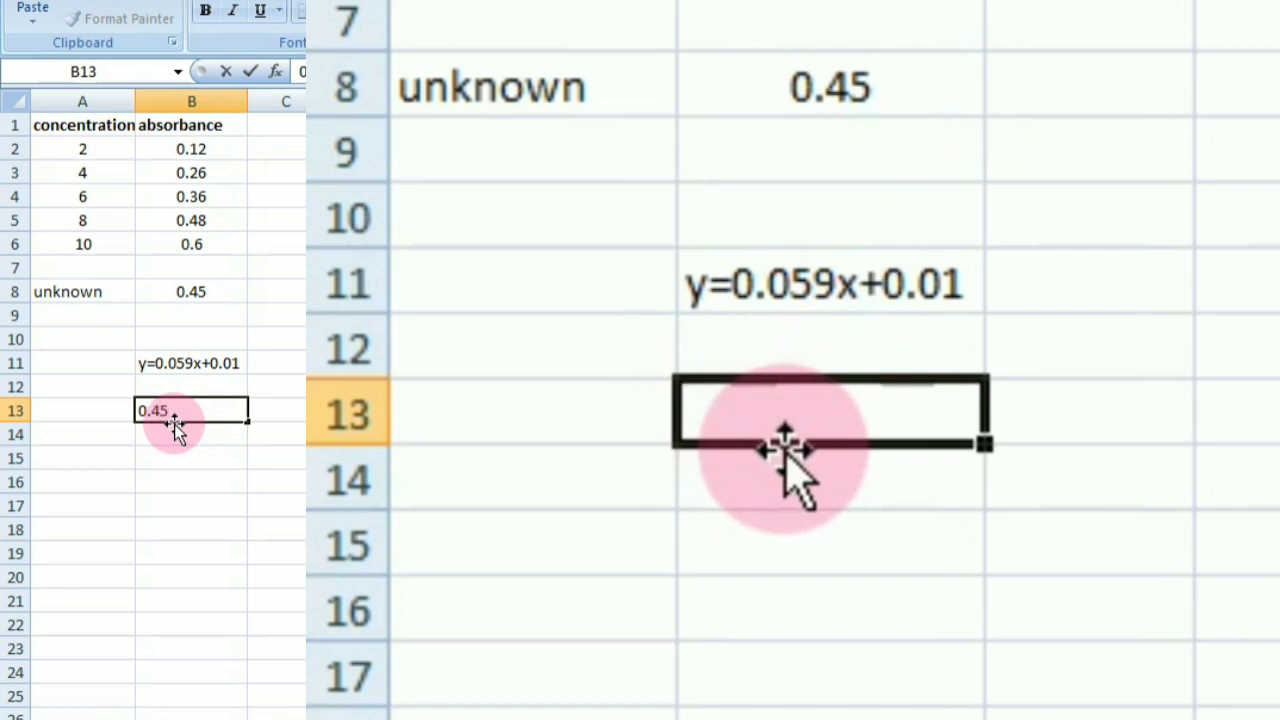
{"action": "type", "text": "="}
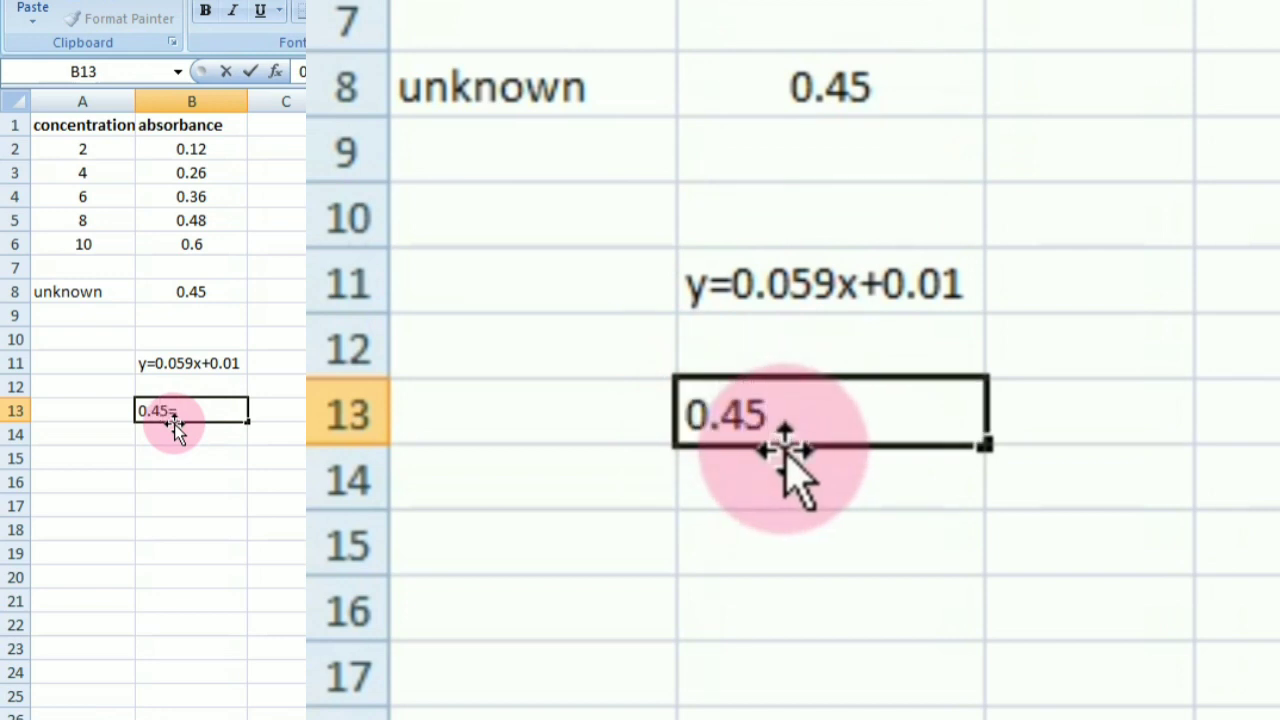
{"action": "type", "text": "0.059"}
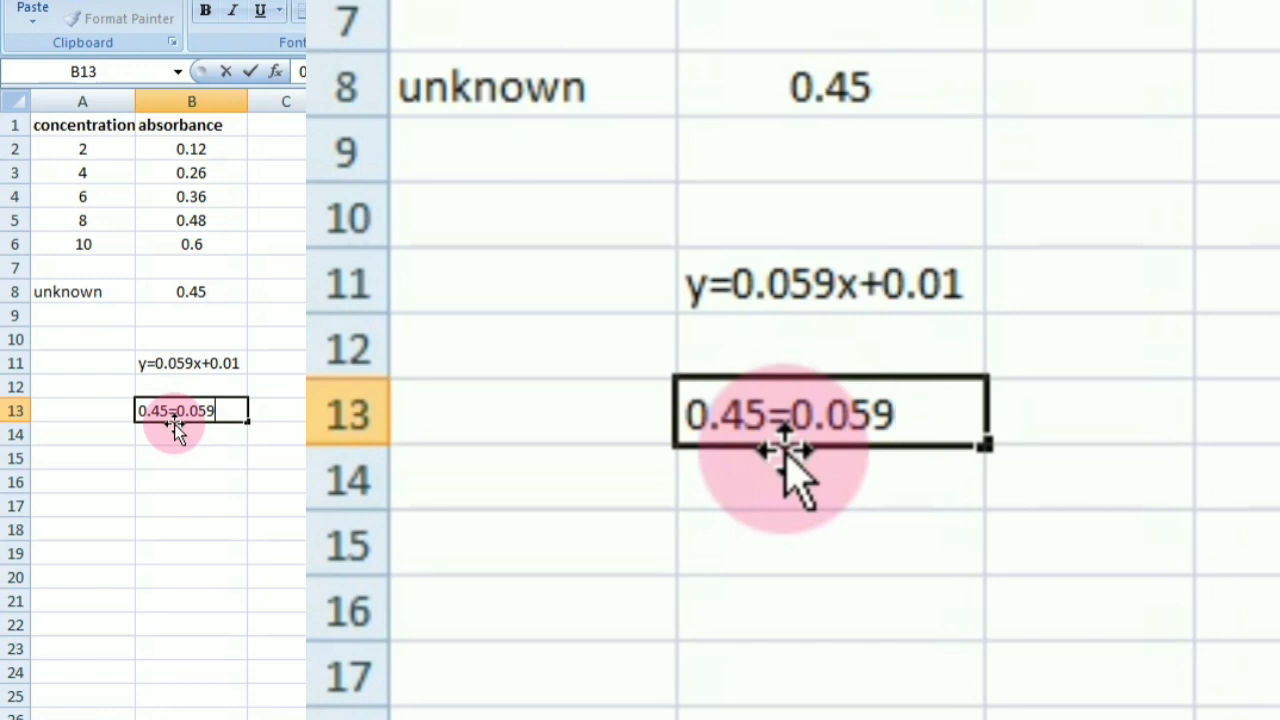
{"action": "type", "text": "x+0.0"}
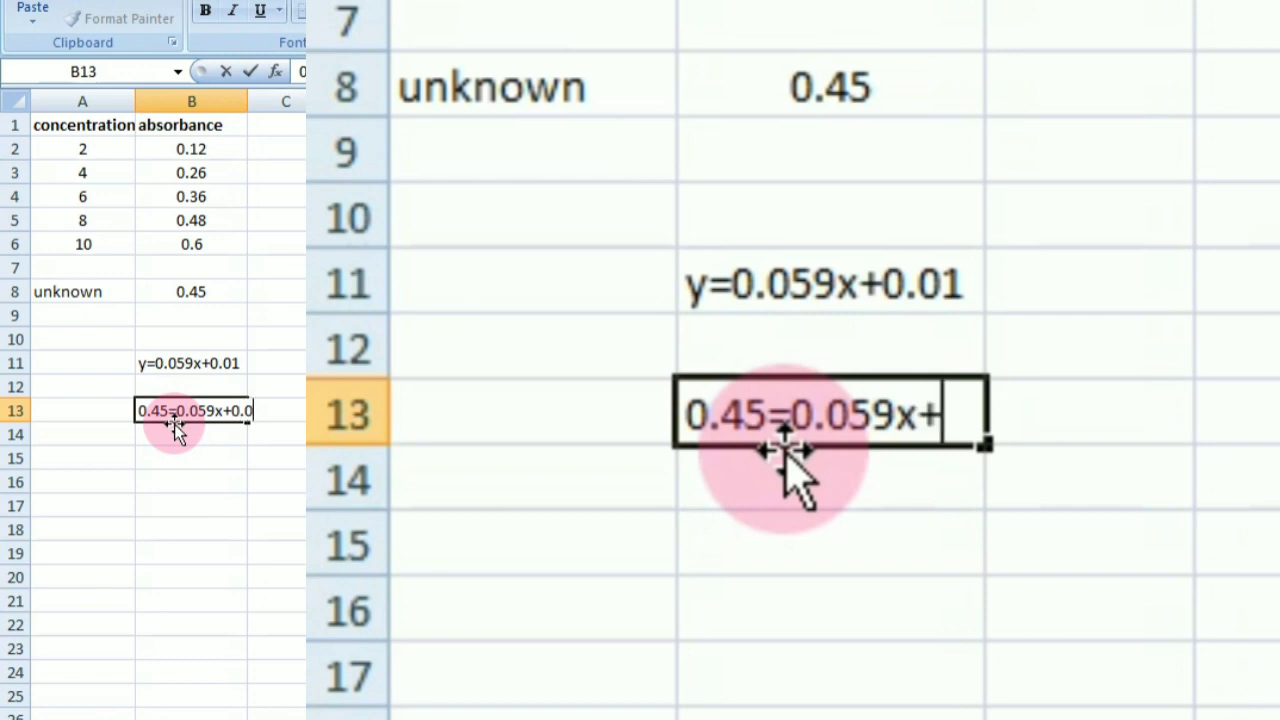
{"action": "type", "text": "1"}
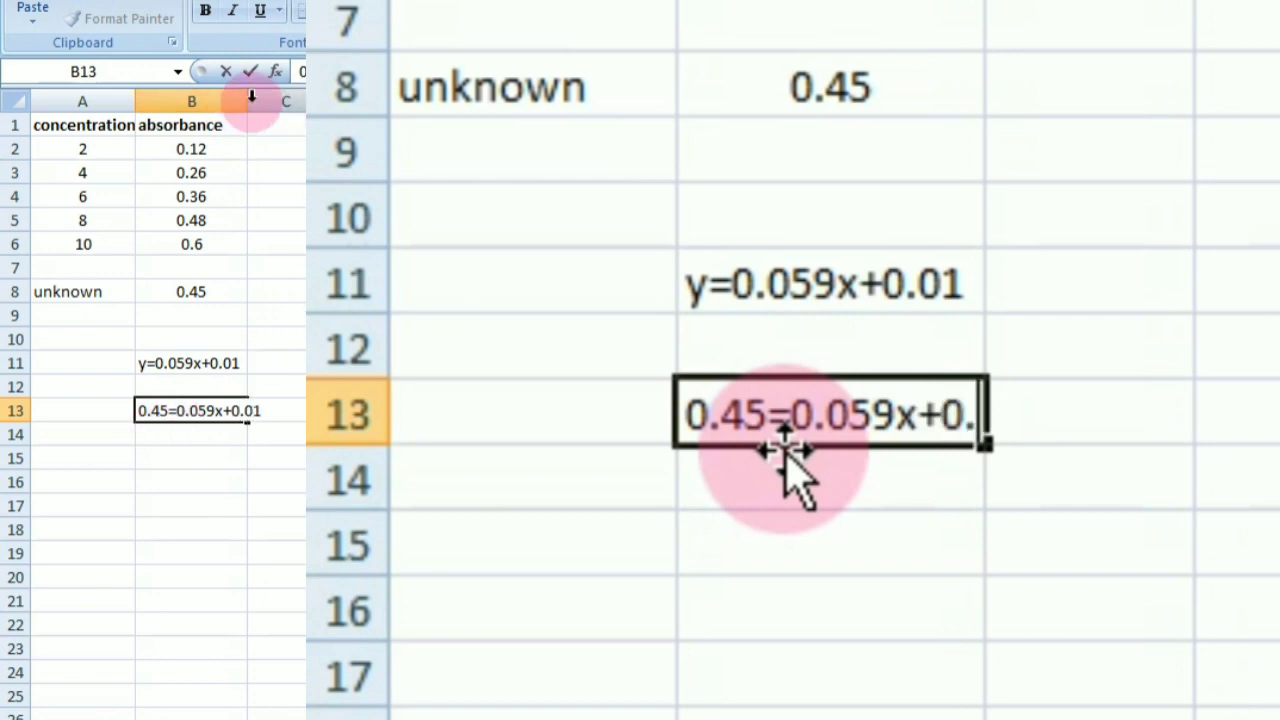
{"action": "left_click", "coordinate": [254, 101]}
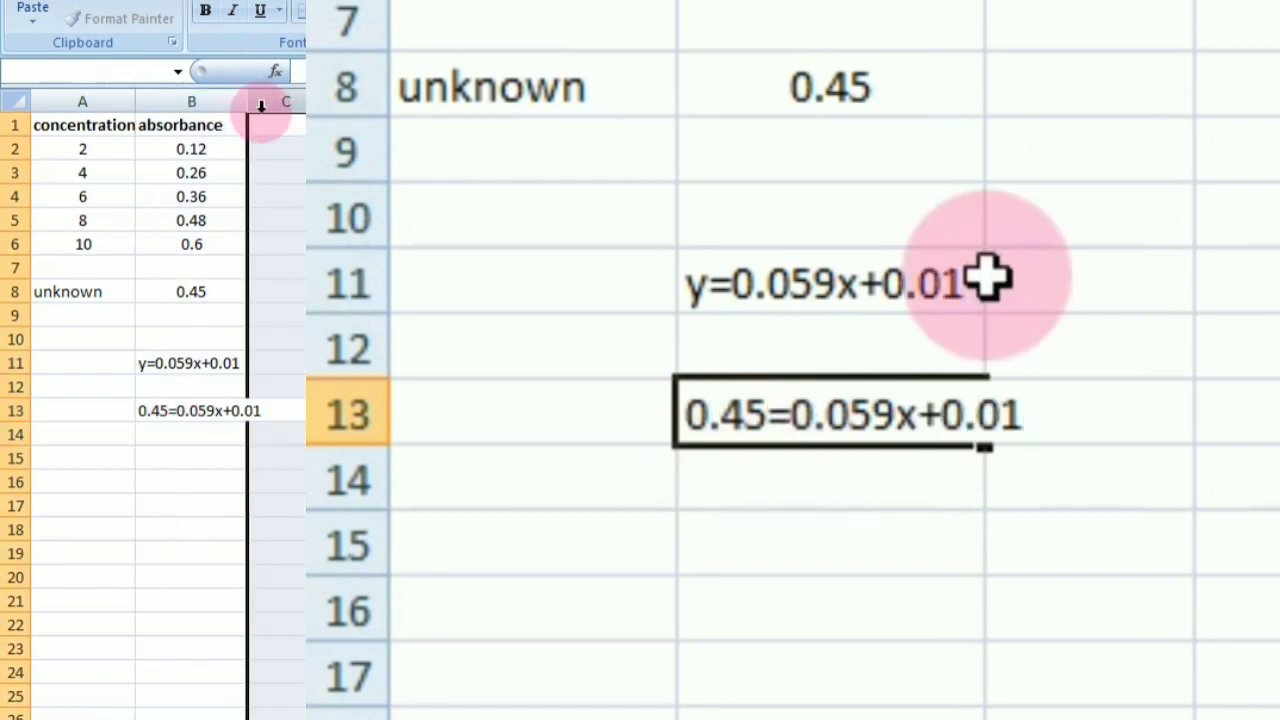
{"action": "left_click_drag", "start_coordinate": [247, 103], "coordinate": [266, 108]}
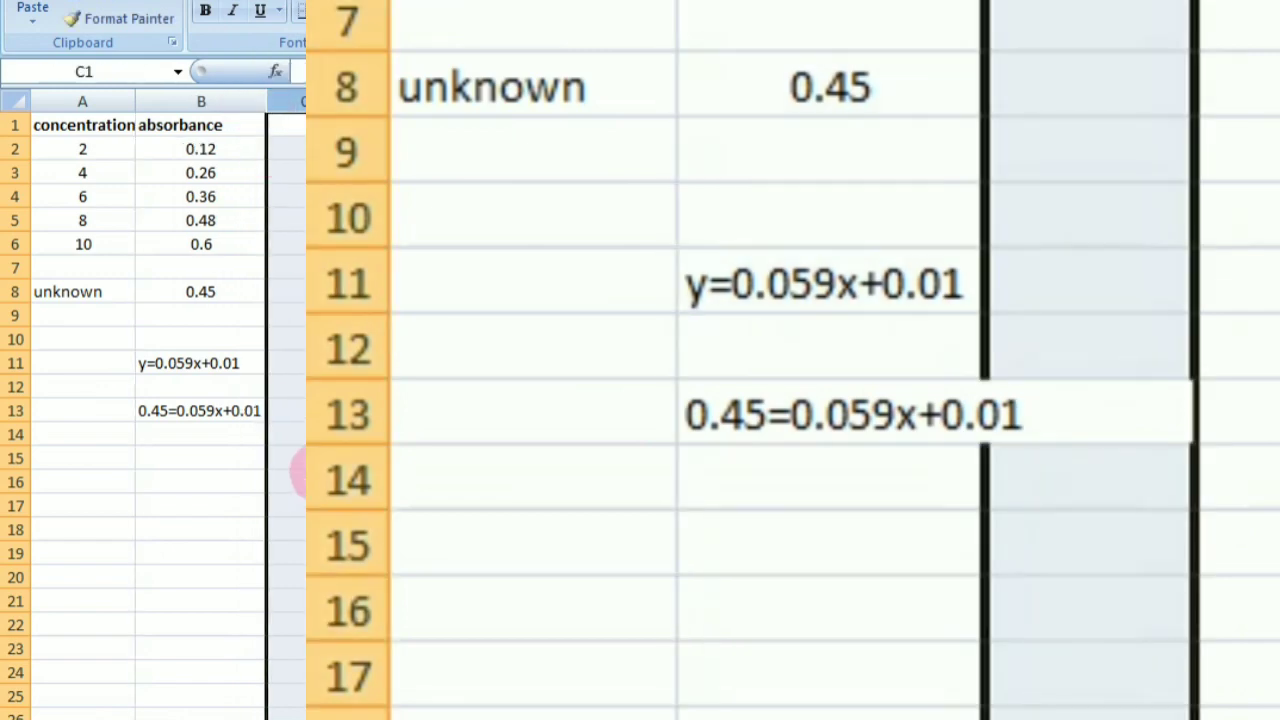
{"action": "left_click", "coordinate": [153, 437]}
Enter the rearranged equation "x=(0.45-0.01)/0.059" in cell B15 and widen column B to fit it
{"action": "left_click", "coordinate": [153, 457]}
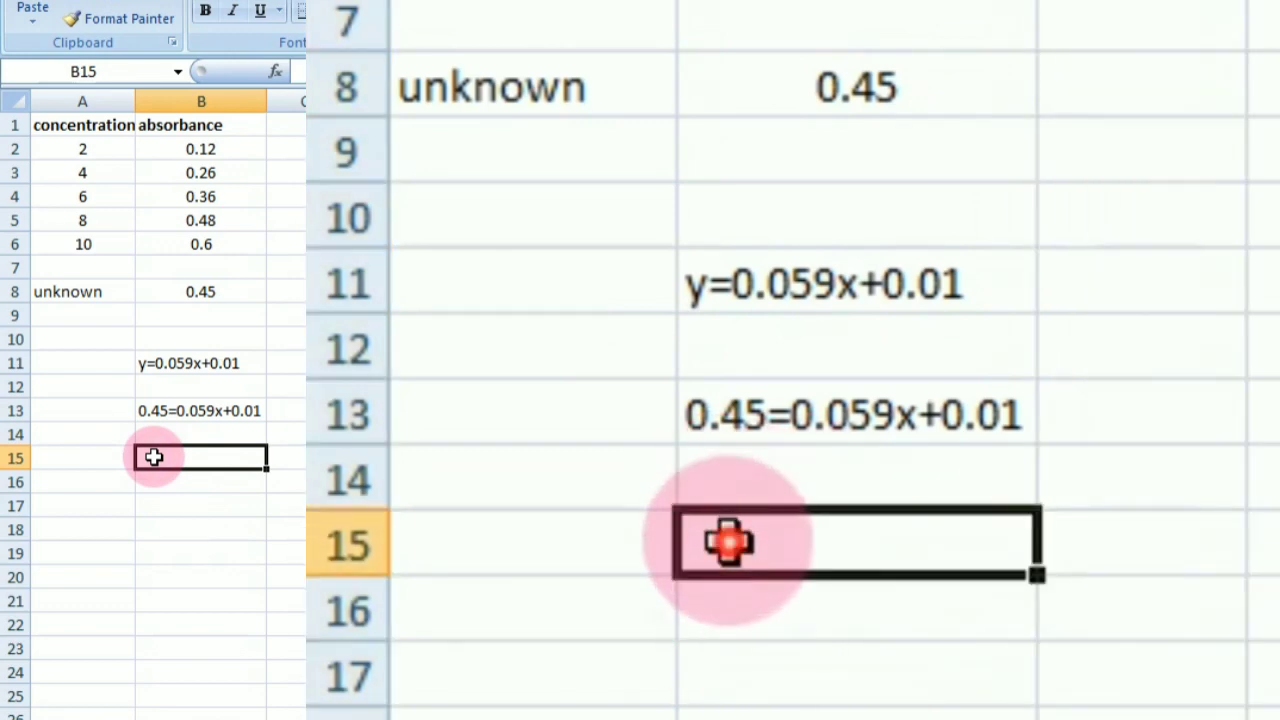
{"action": "type", "text": "x"}
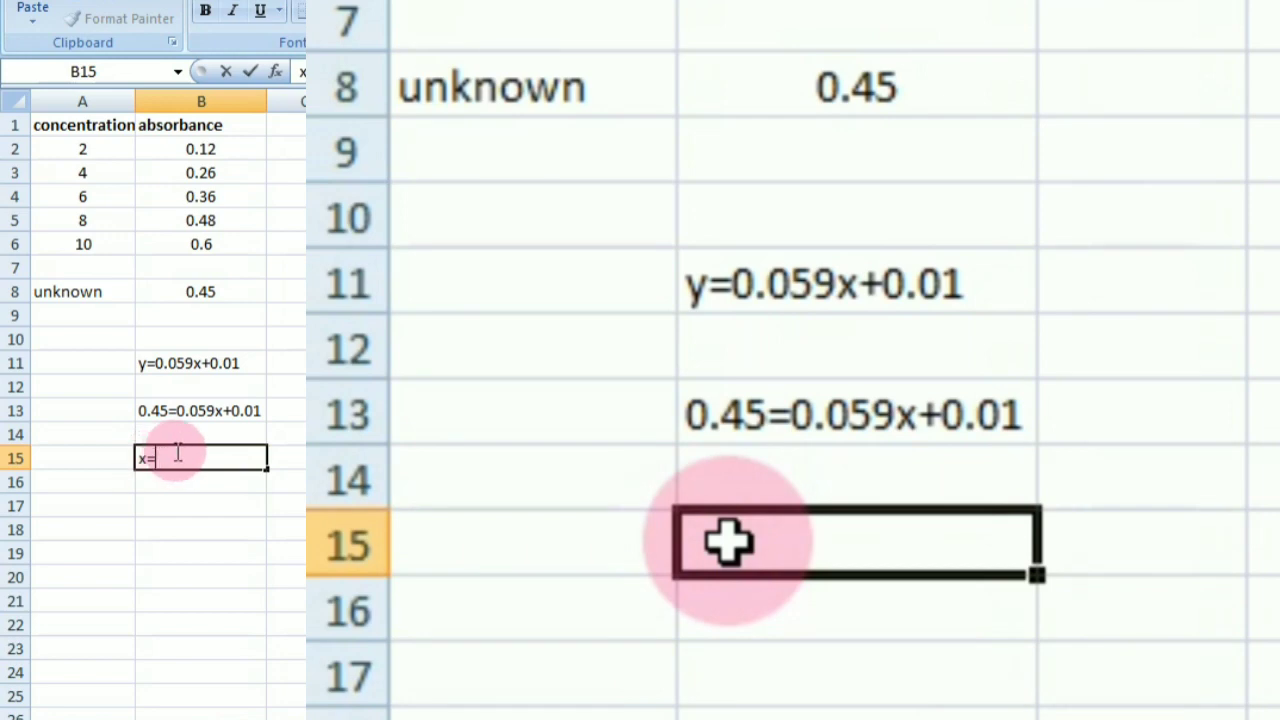
{"action": "type", "text": "="}
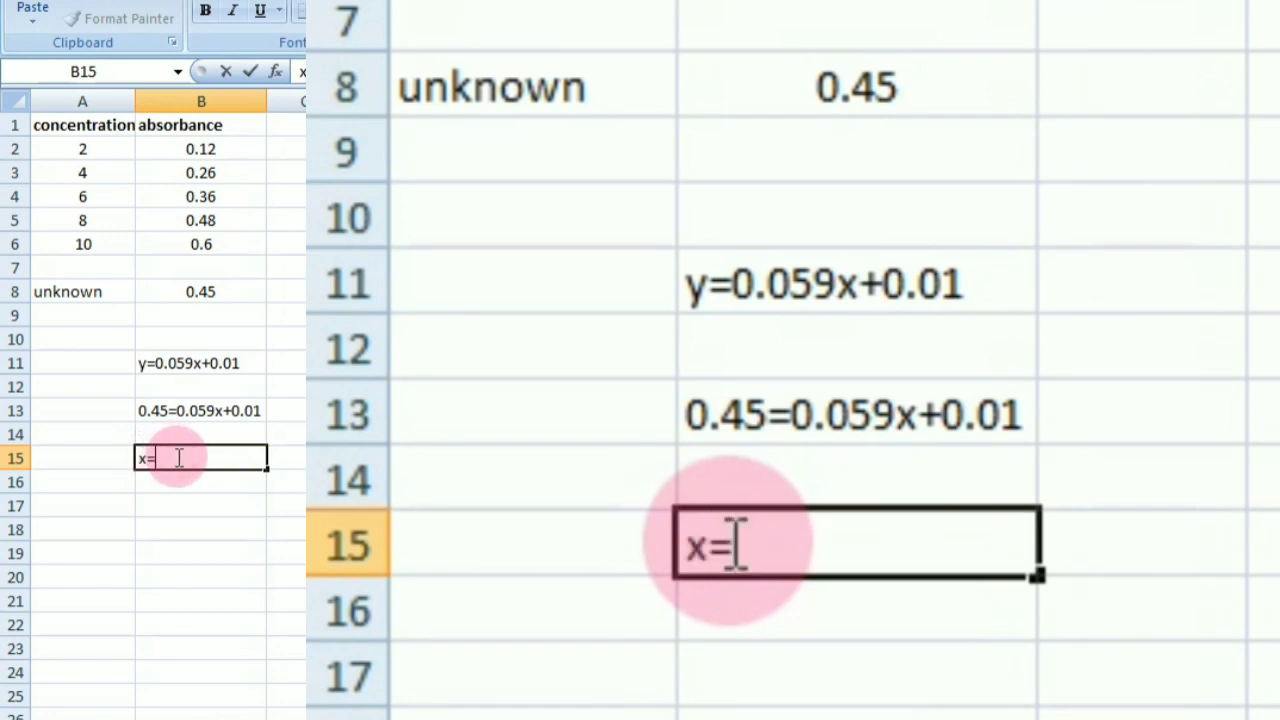
{"action": "type", "text": "0."}
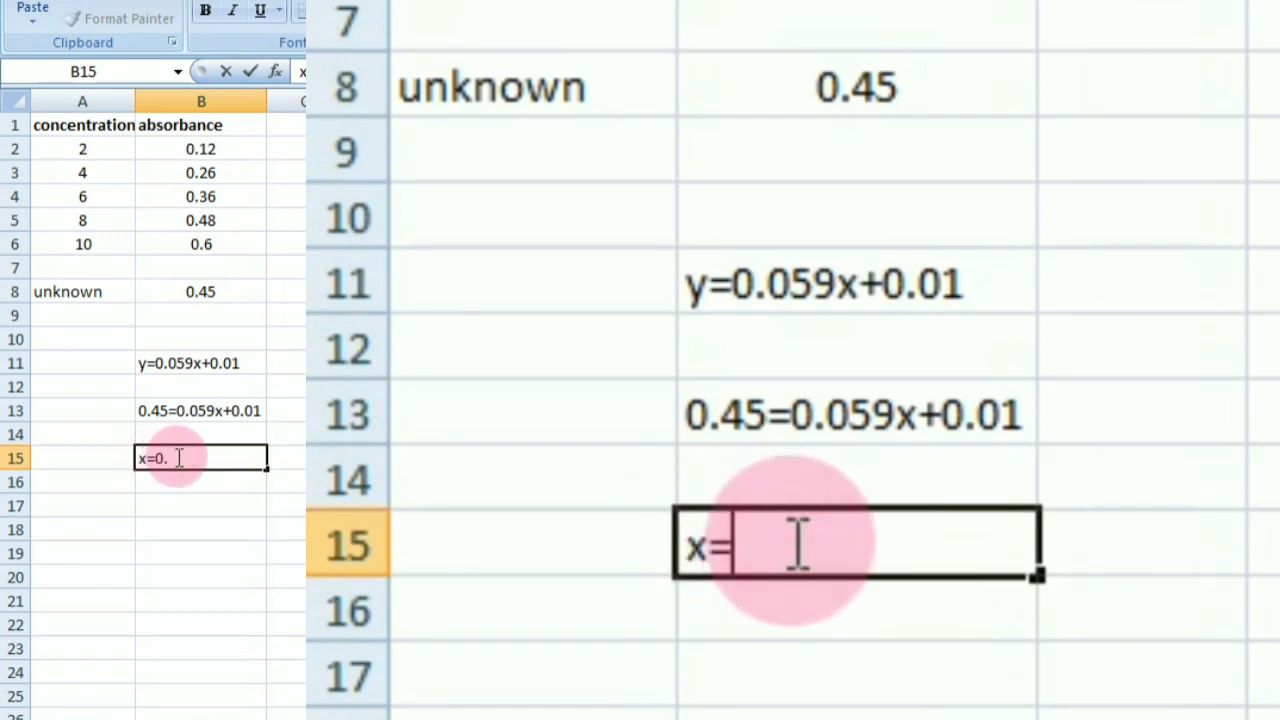
{"action": "type", "text": "45"}
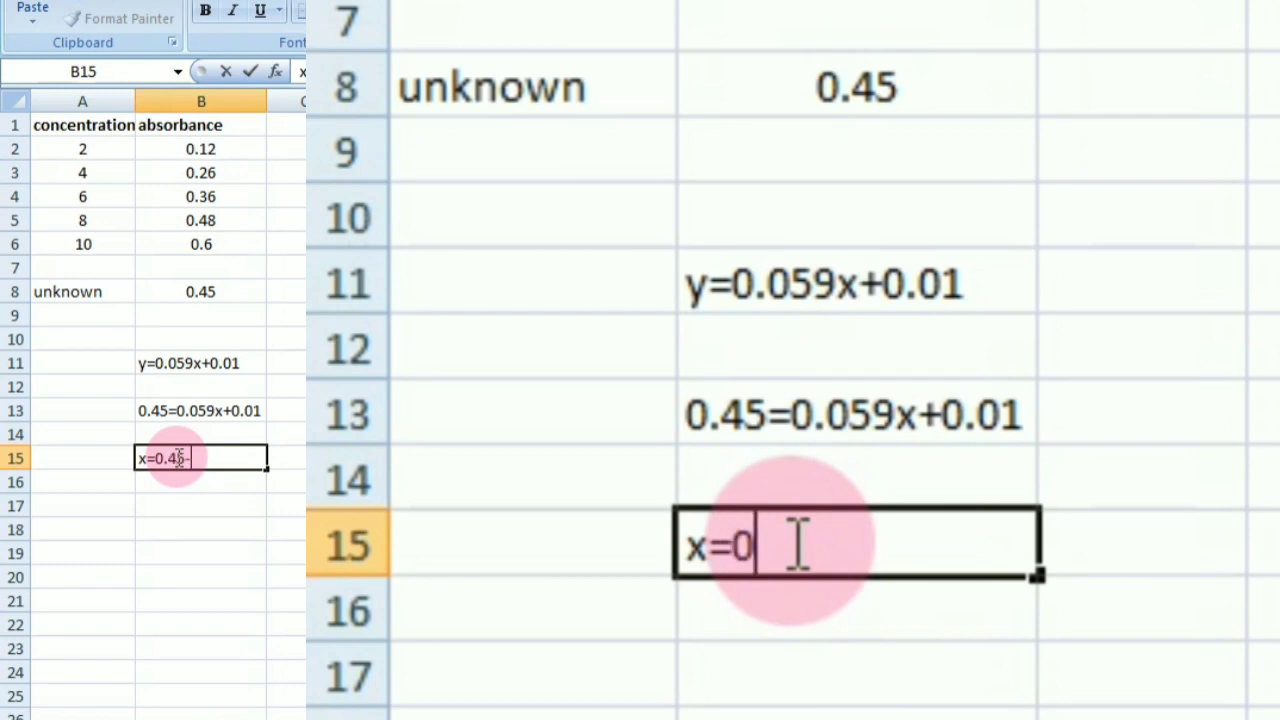
{"action": "type", "text": "-0.01"}
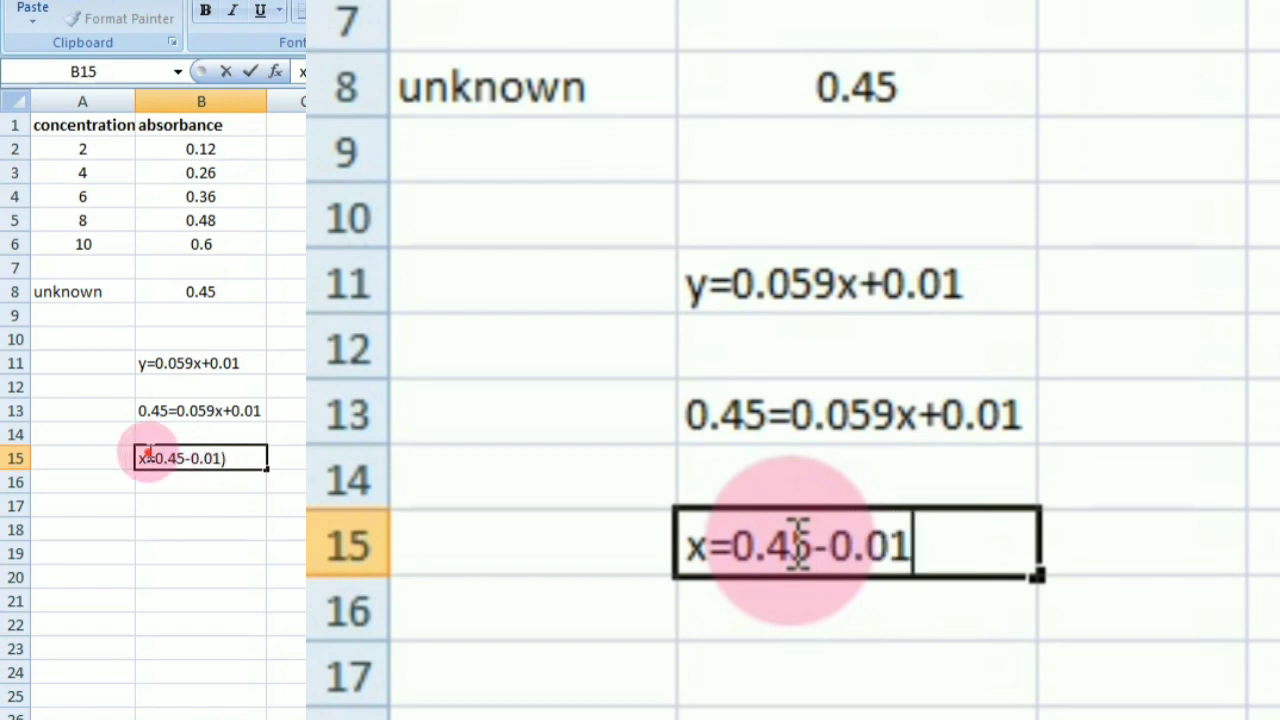
{"action": "left_click", "coordinate": [153, 457]}
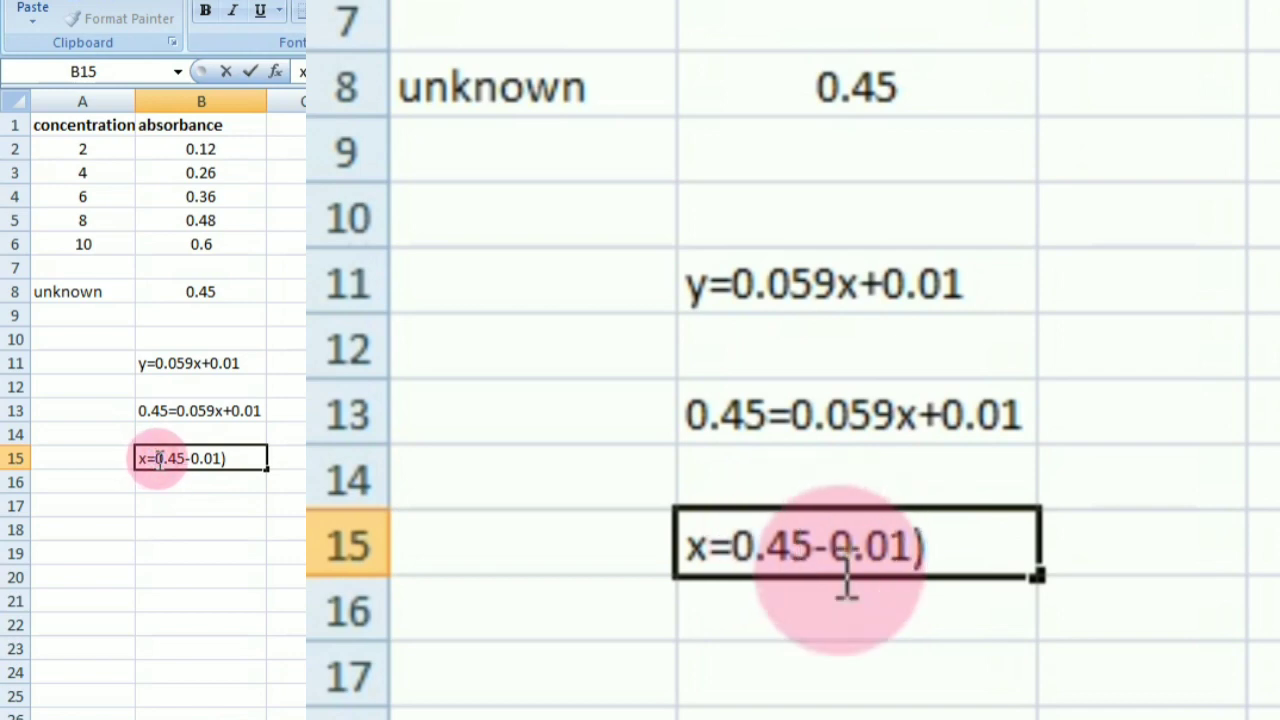
{"action": "type", "text": "("}
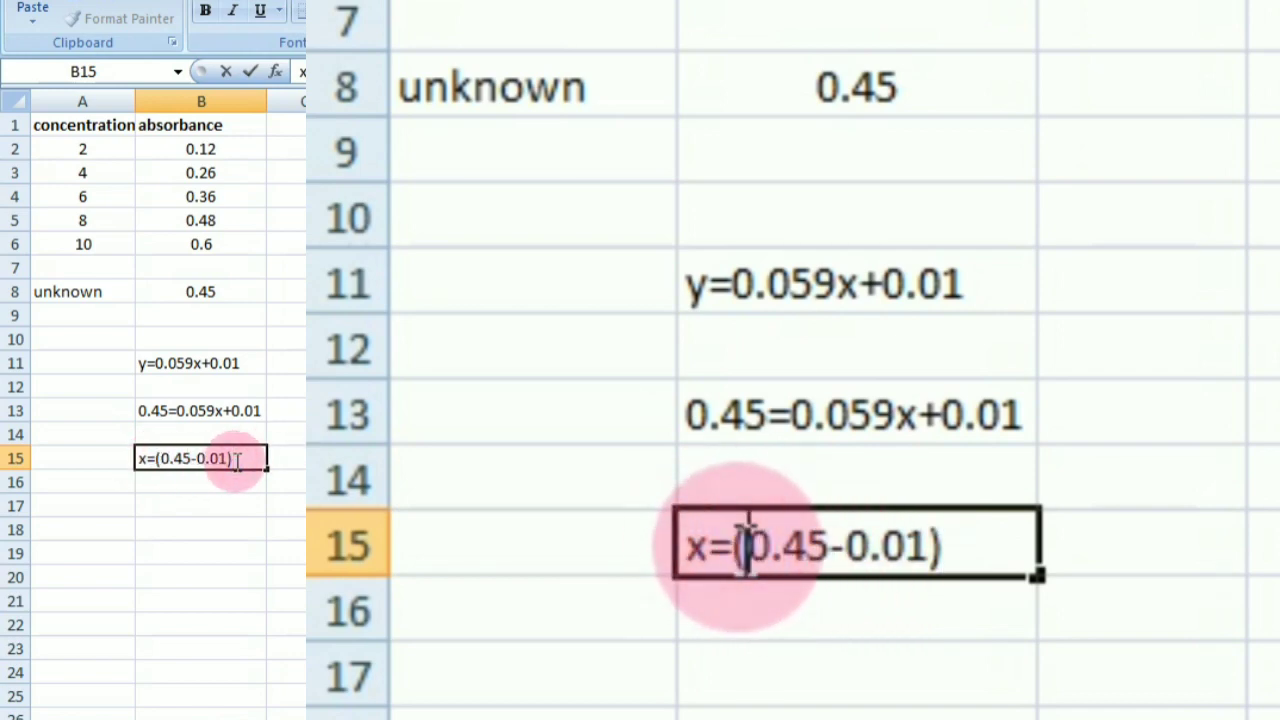
{"action": "type", "text": "/0."}
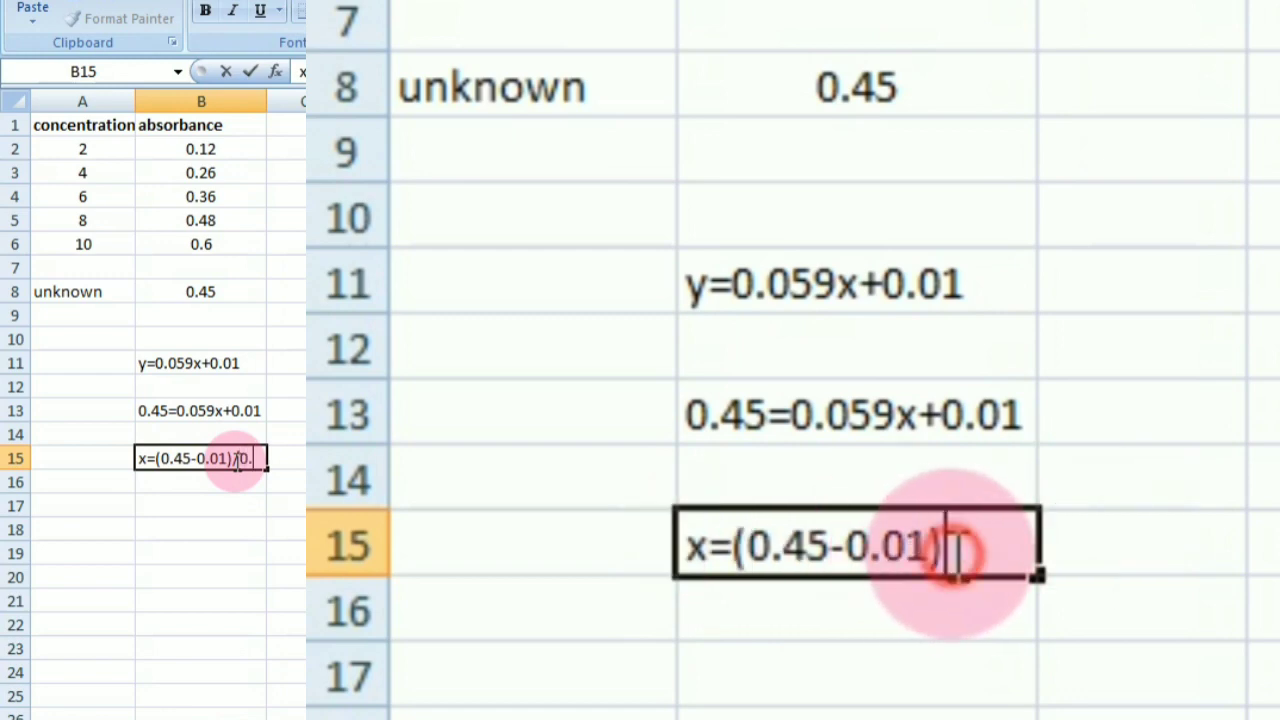
{"action": "type", "text": "05"}
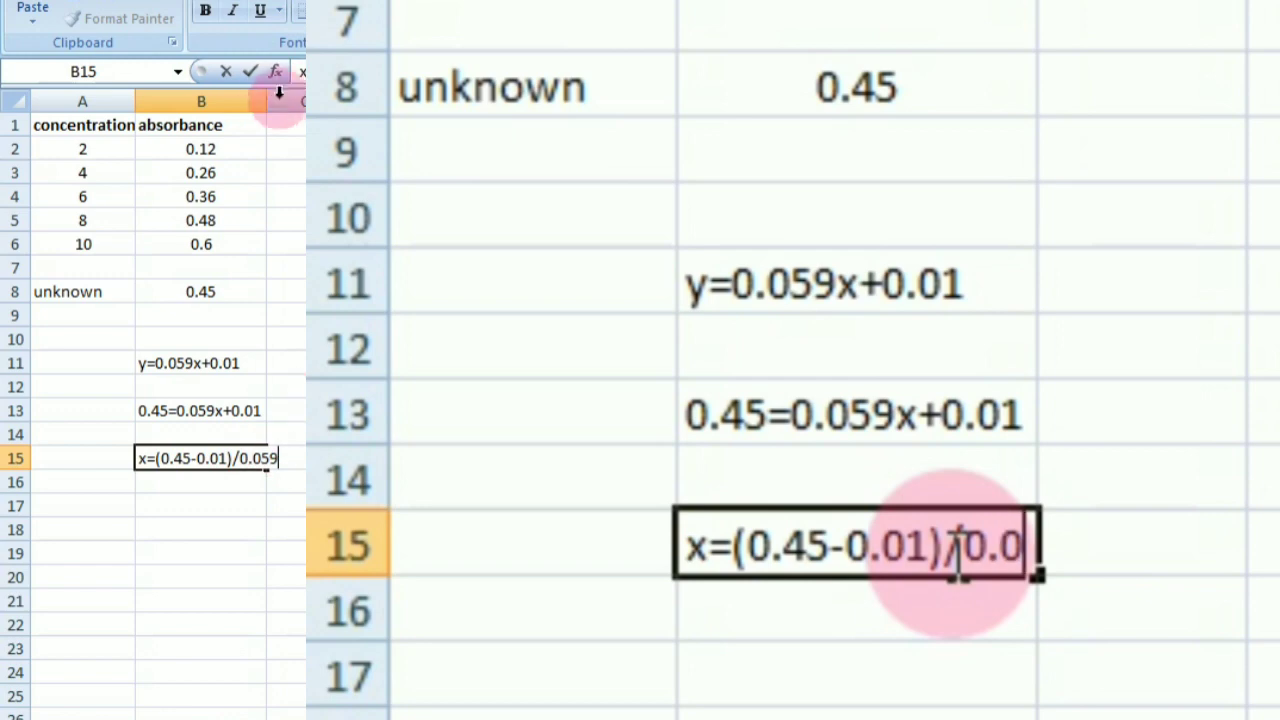
{"action": "type", "text": "9"}
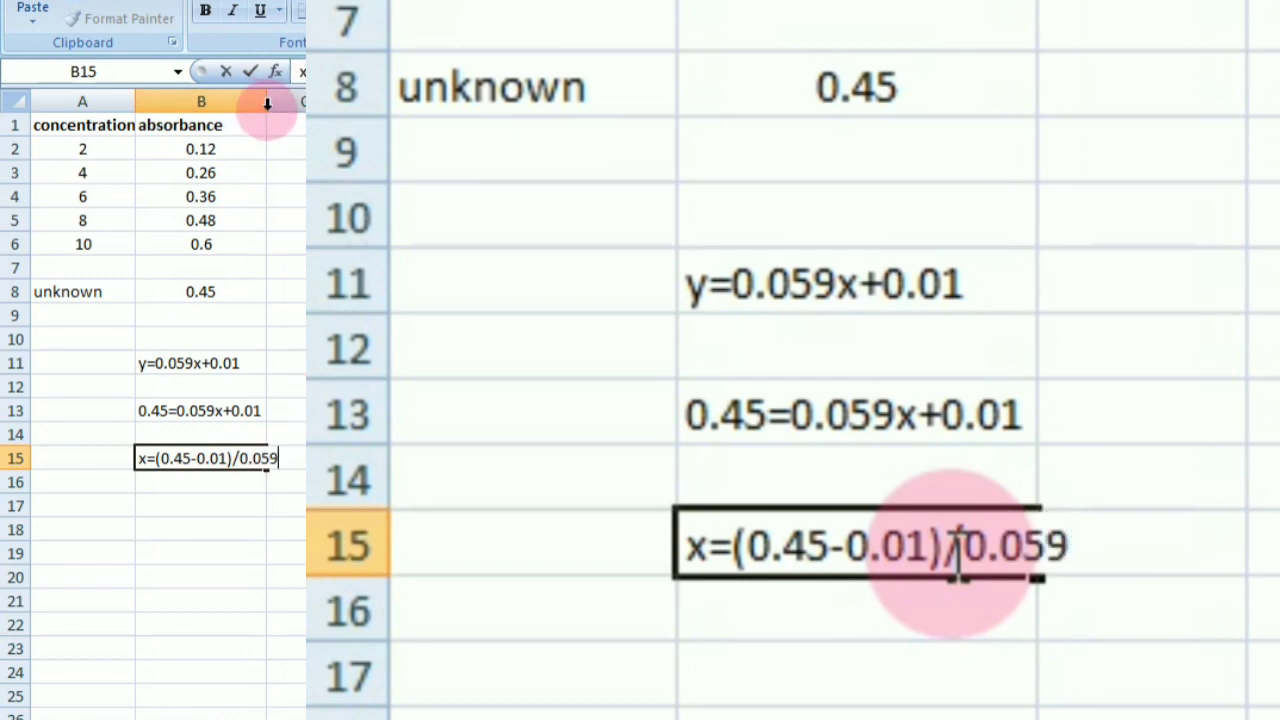
{"action": "left_click_drag", "start_coordinate": [265, 101], "coordinate": [283, 109]}
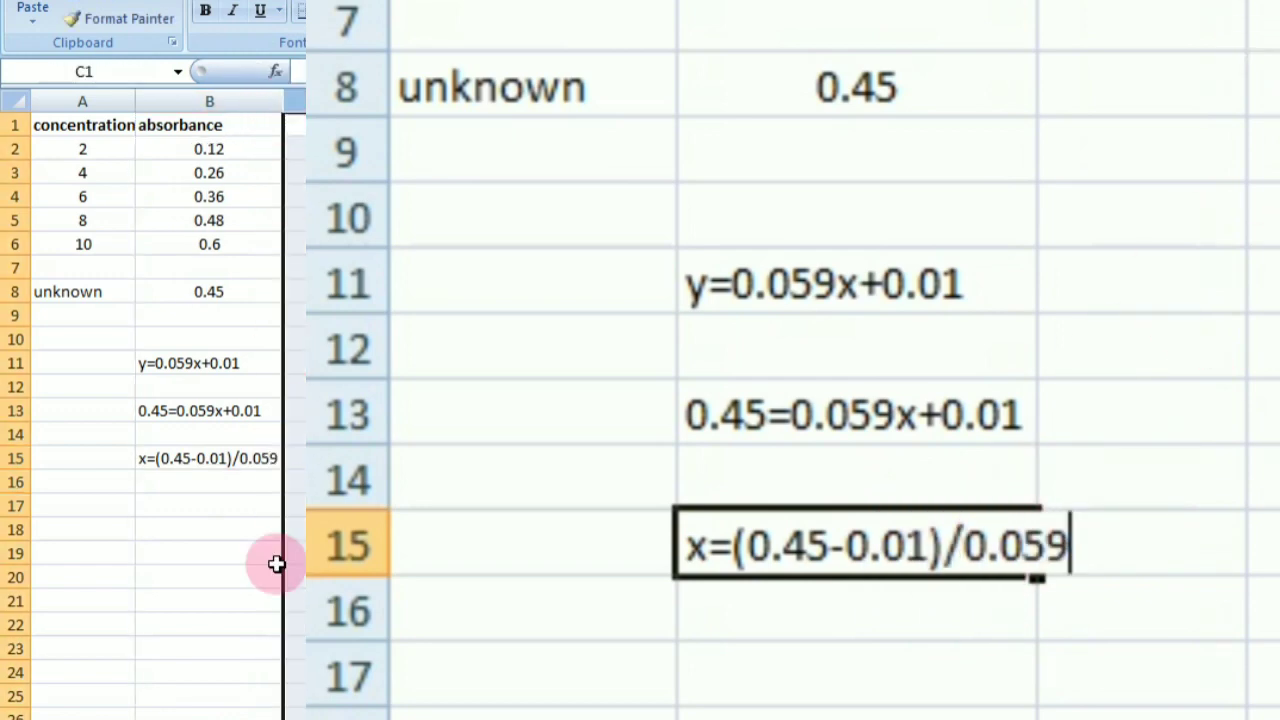
Enter the unknown's calculated concentration as "x=7.458" in cell B17
{"action": "left_click", "coordinate": [159, 511]}
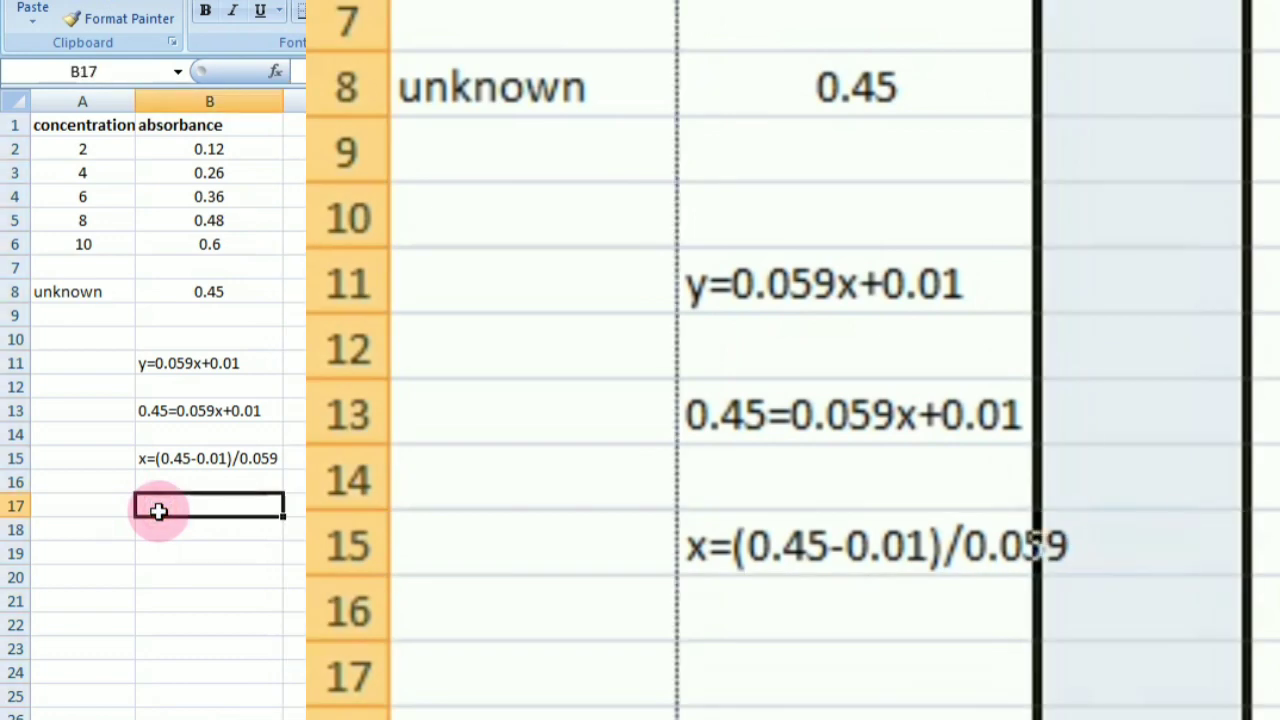
{"action": "type", "text": "x="}
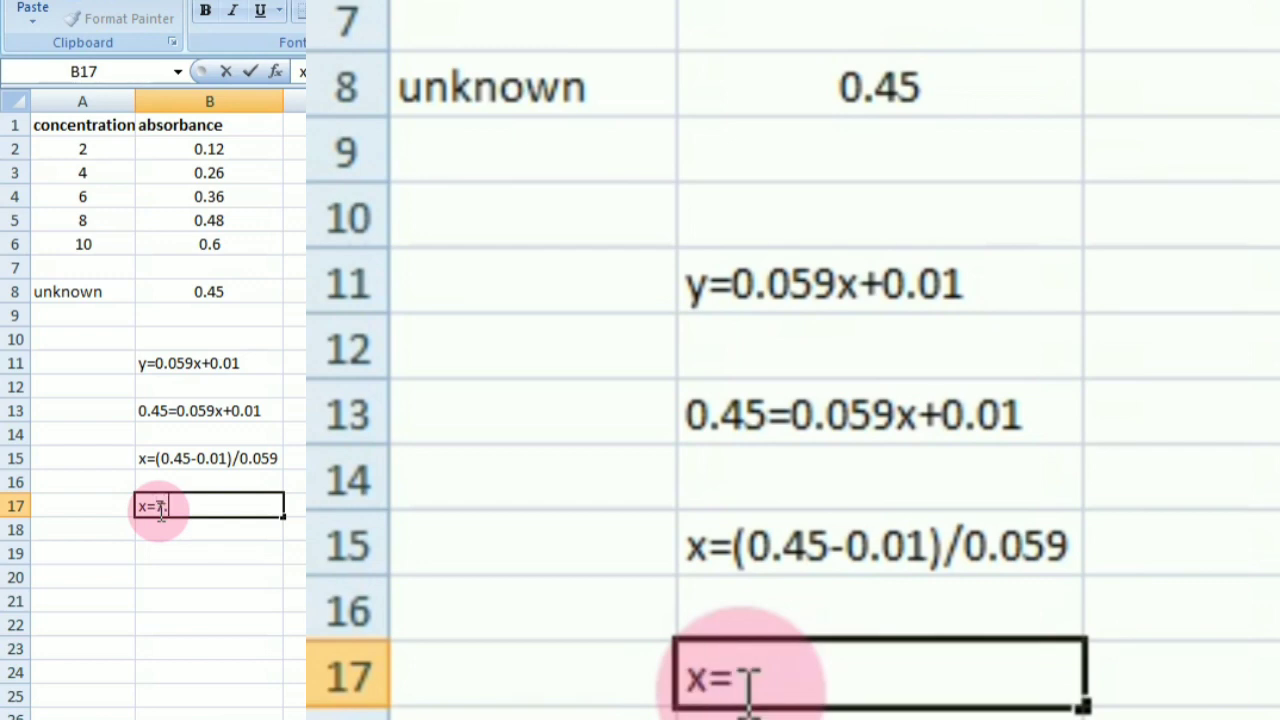
{"action": "type", "text": "7.458"}
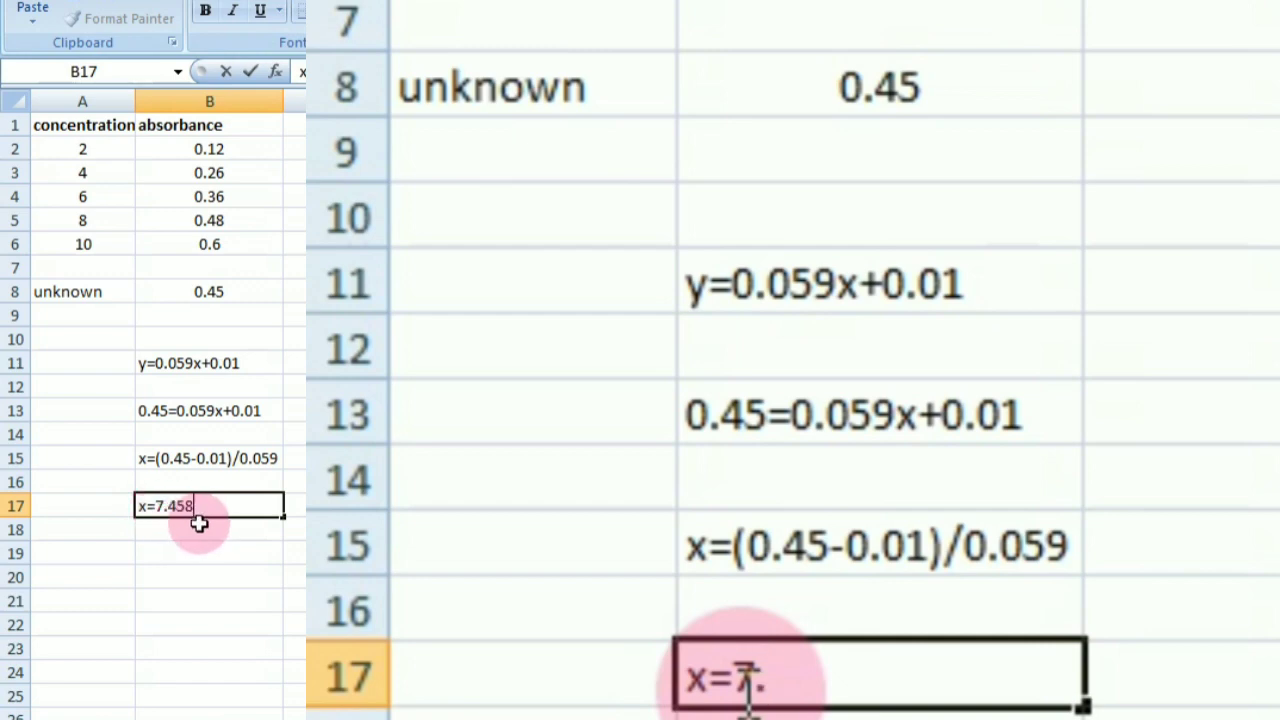
{"action": "left_click", "coordinate": [200, 530]}
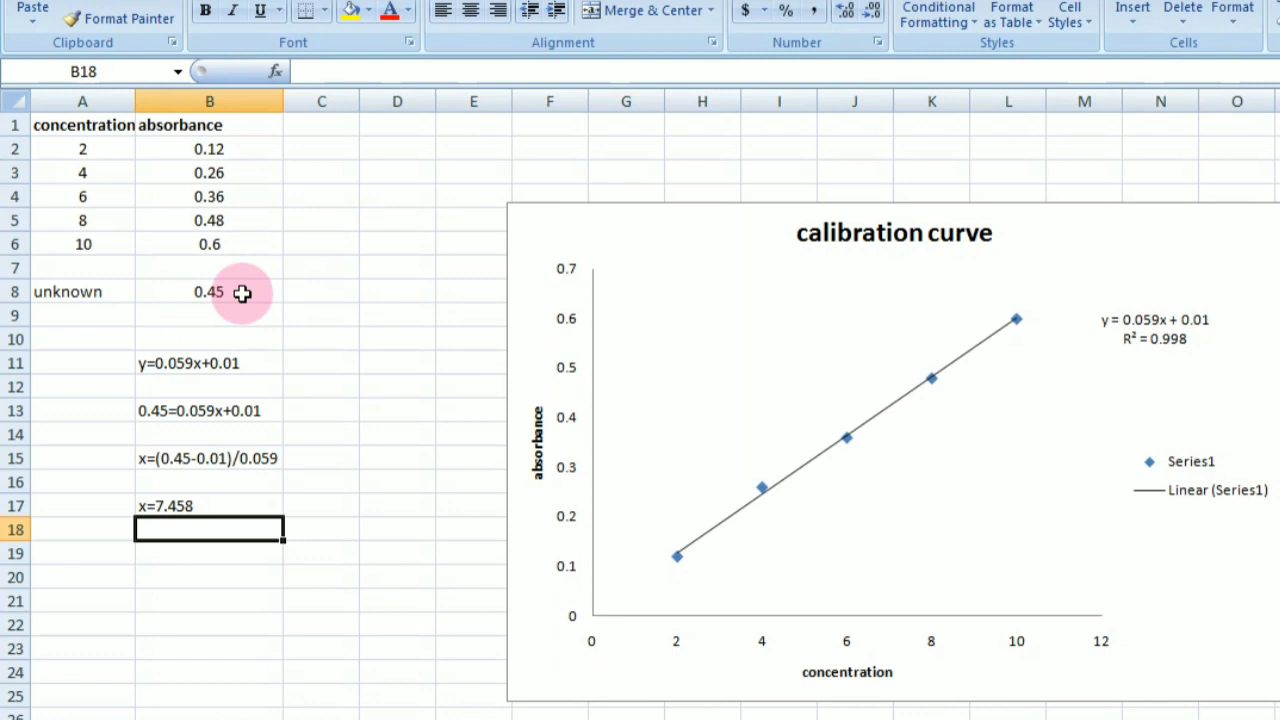
Draw a horizontal arrow on the chart from about 0.45 on the absorbance axis across to the trendline
{"action": "left_click", "coordinate": [586, 445]}
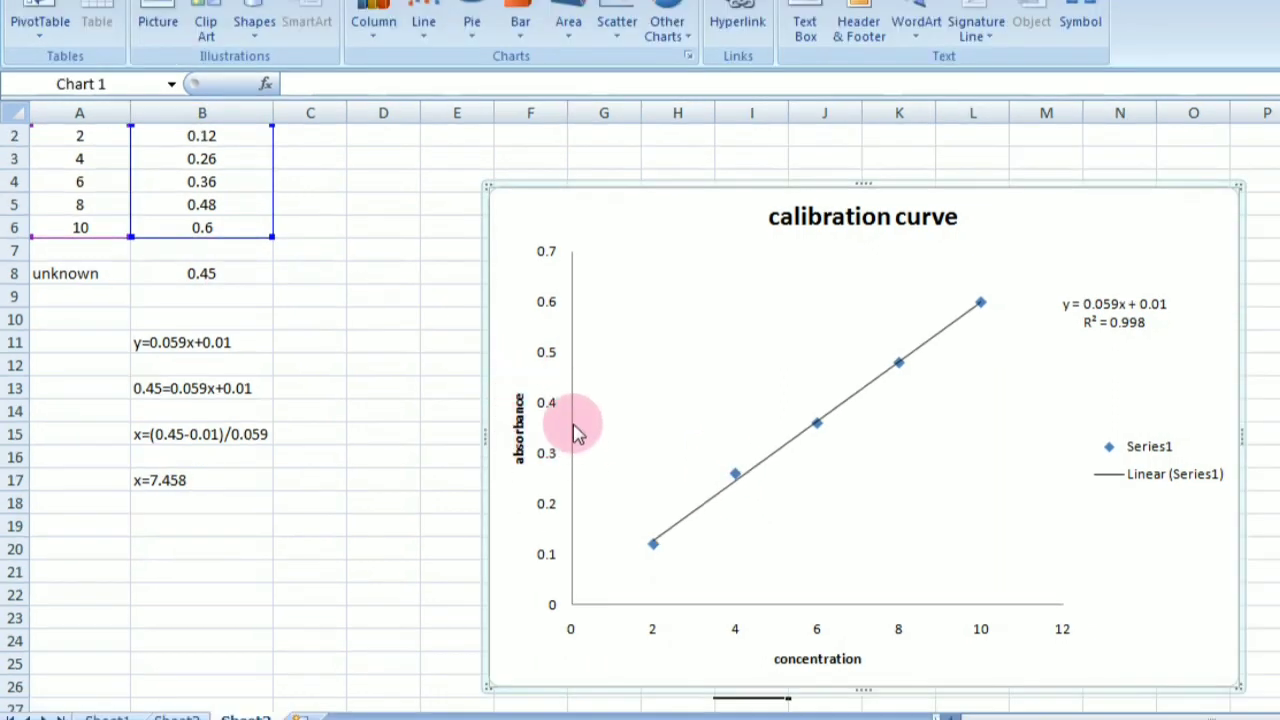
{"action": "left_click", "coordinate": [573, 390]}
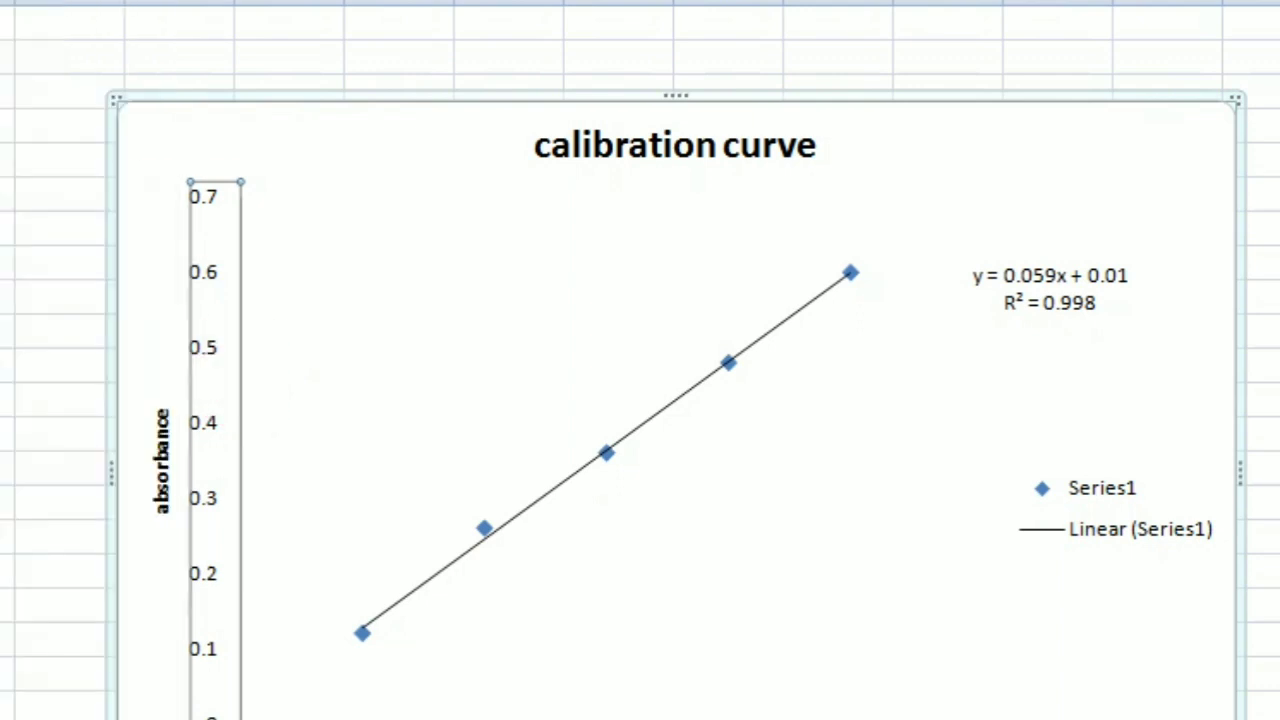
{"action": "left_click", "coordinate": [240, 386]}
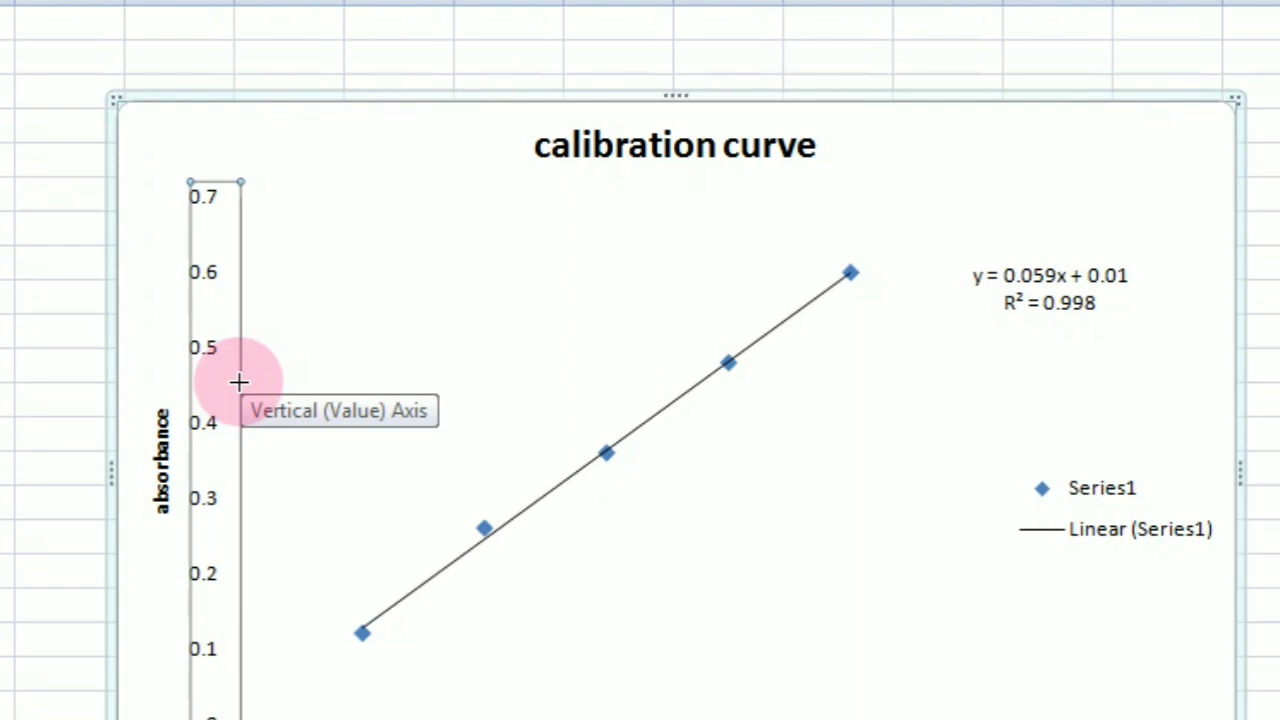
{"action": "left_click", "coordinate": [238, 382]}
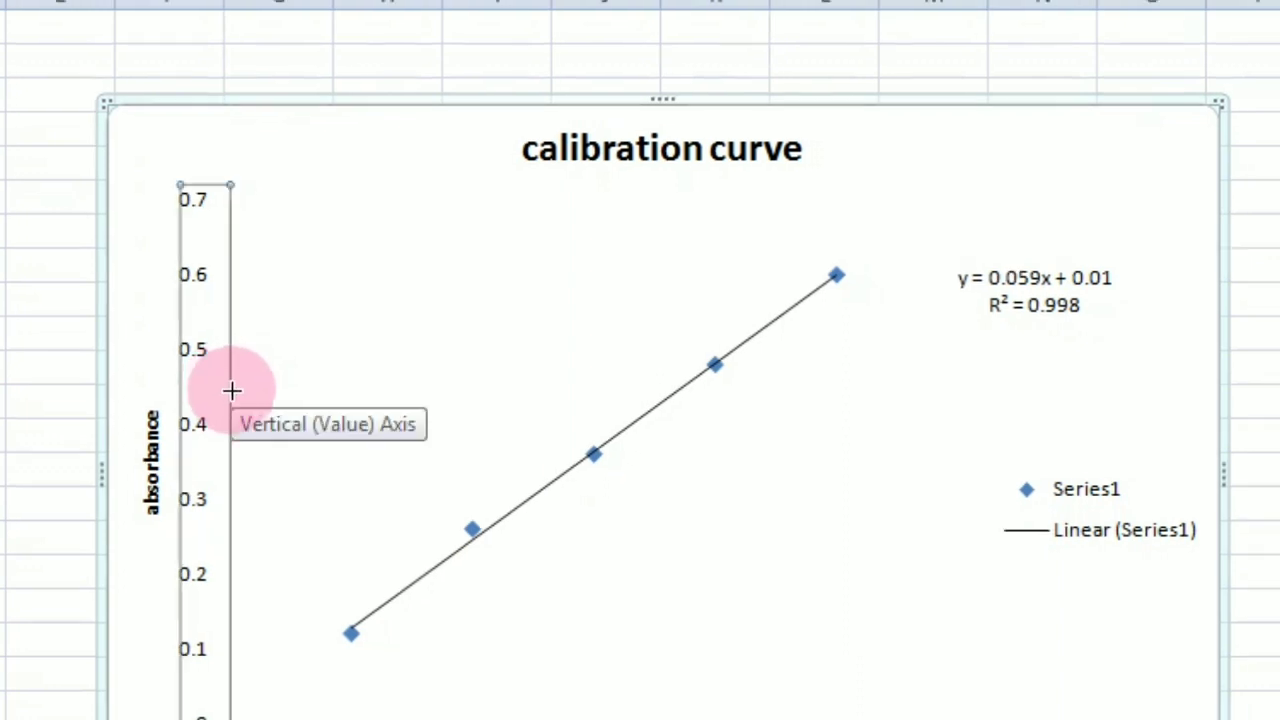
{"action": "left_click_drag", "start_coordinate": [232, 391], "coordinate": [672, 391]}
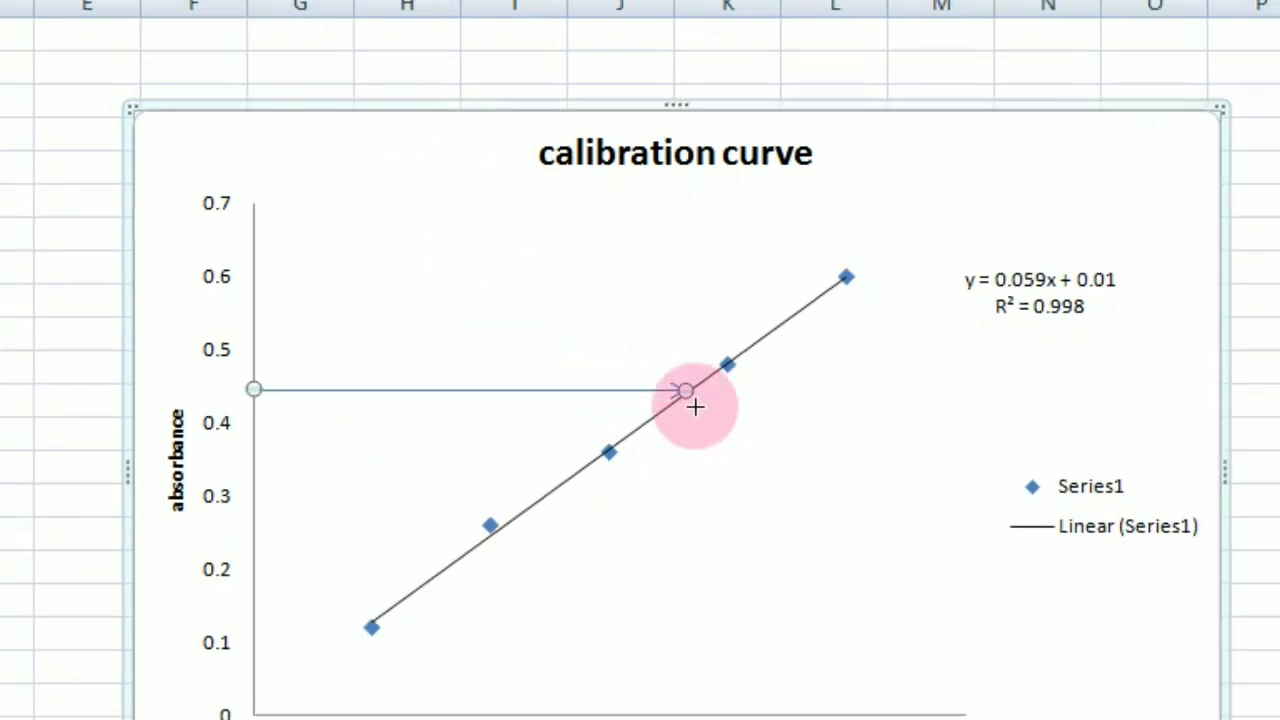
Draw an arrow from the horizontal arrow's tip down to the concentration axis and a small closed freehand loop around its arrowhead
{"action": "left_click_drag", "start_coordinate": [686, 399], "coordinate": [693, 714]}
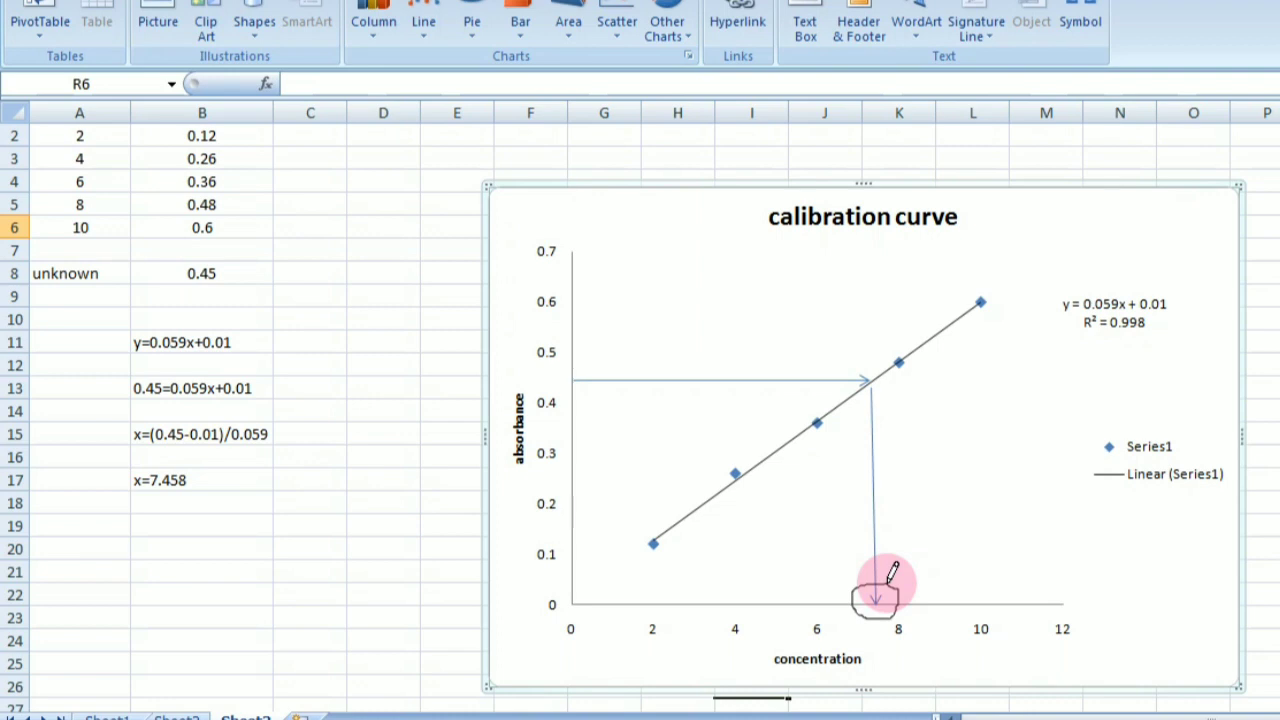
{"action": "left_click_drag", "start_coordinate": [893, 570], "coordinate": [886, 586]}
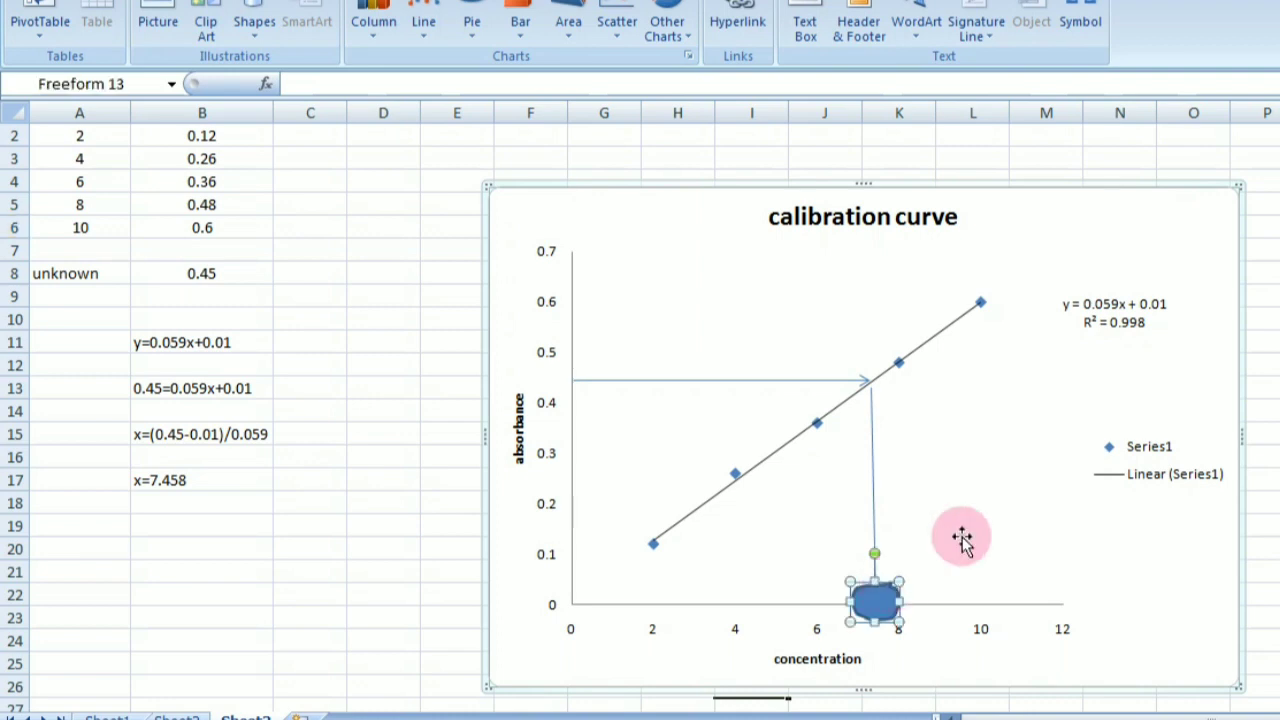